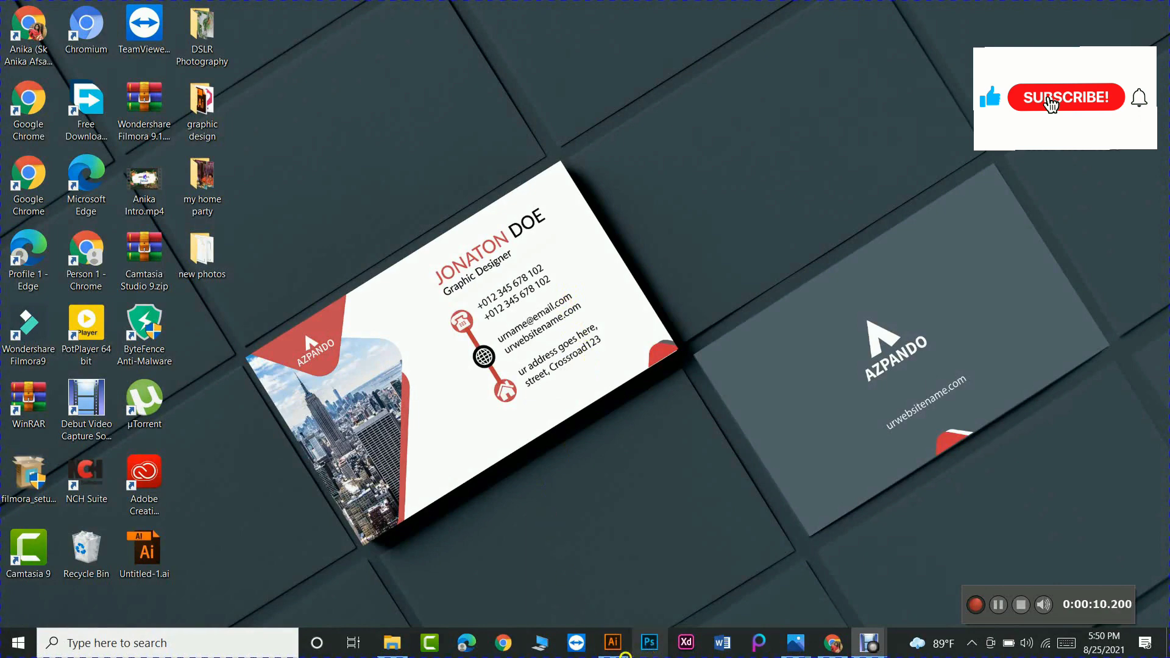
# Step: Switch to Illustrator and create a 1000 x 1000 px RGB document named "abstract creative logo"
pyautogui.click(611, 645)
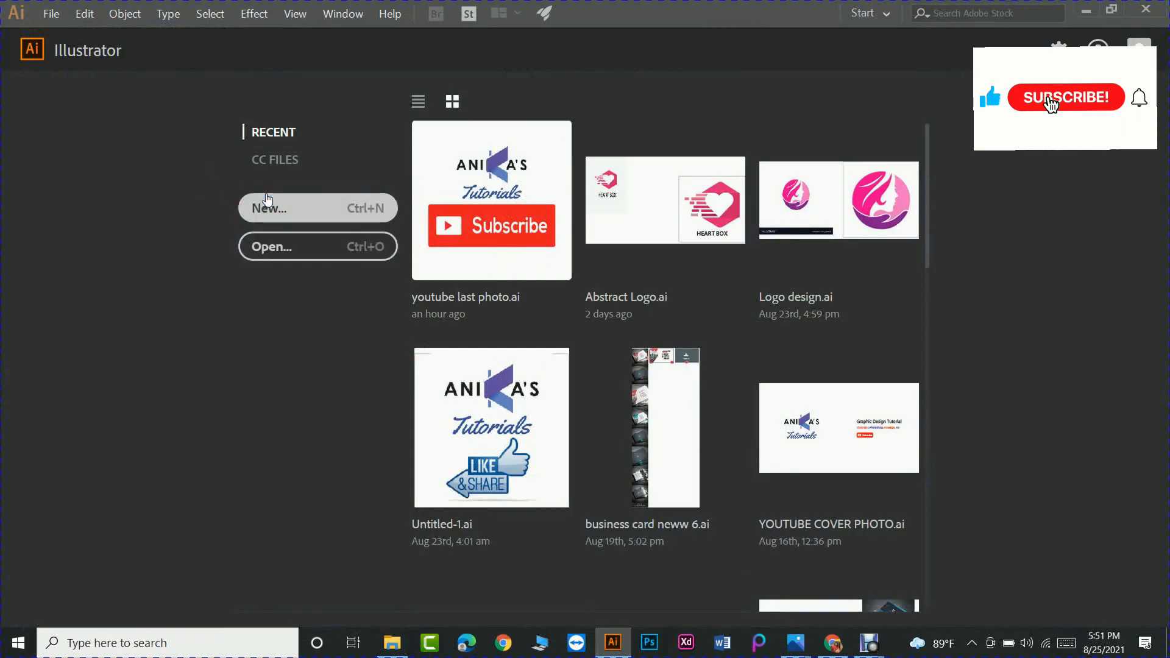
pyautogui.click(278, 209)
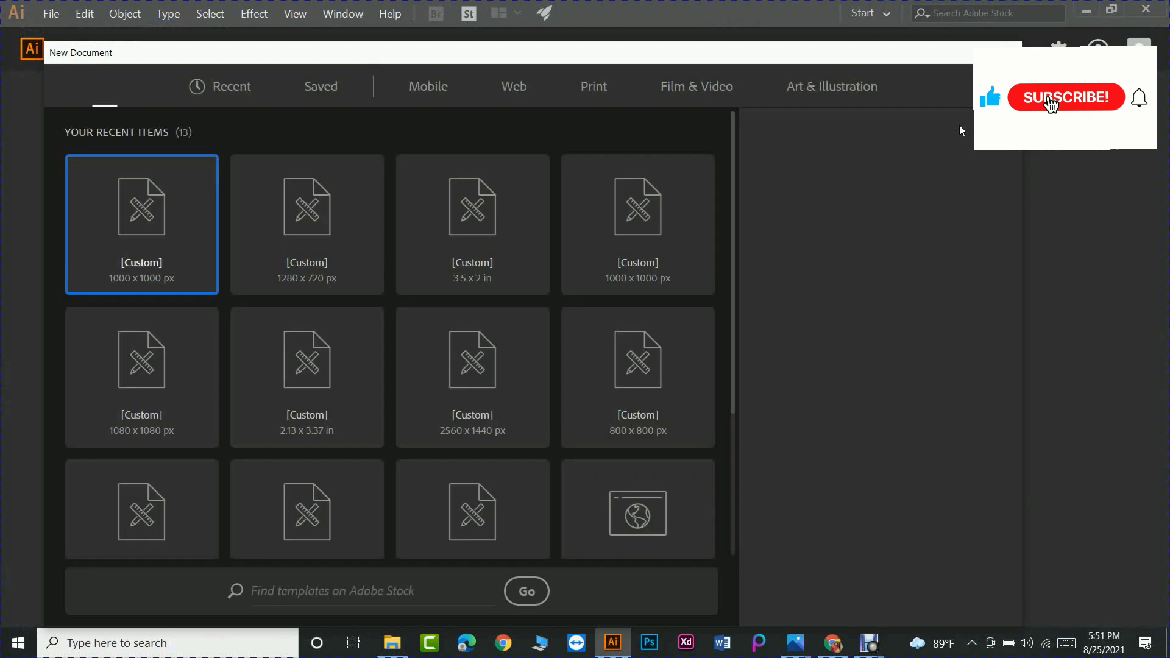
pyautogui.moveTo(903, 177); pyautogui.dragTo(748, 163)
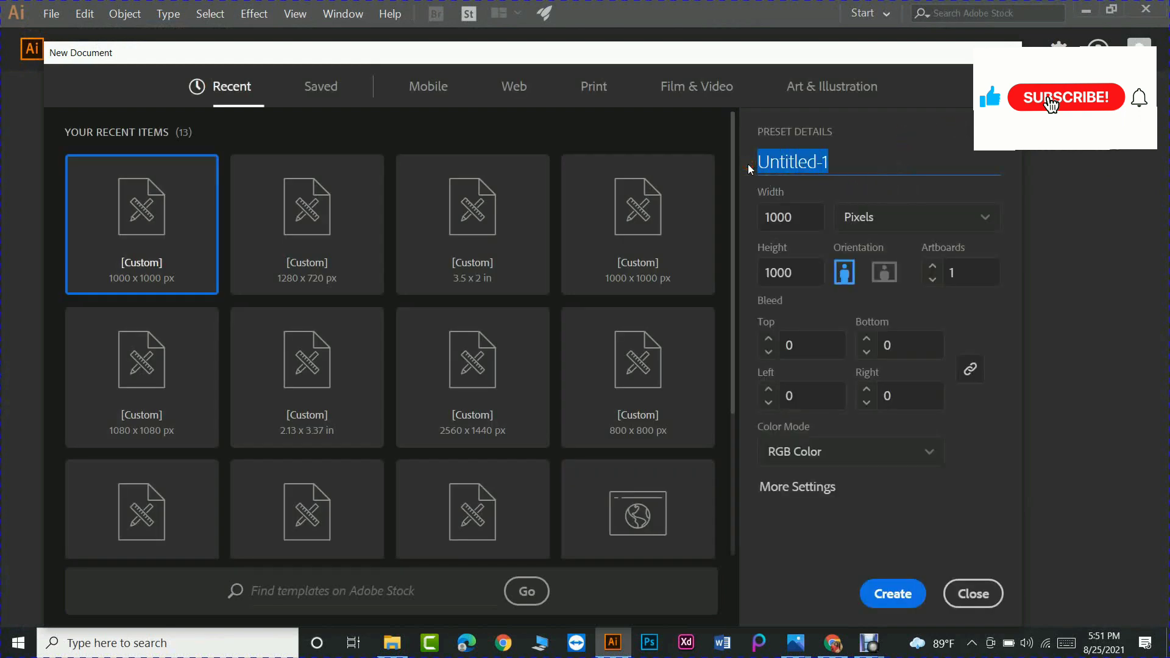
pyautogui.write('ab')
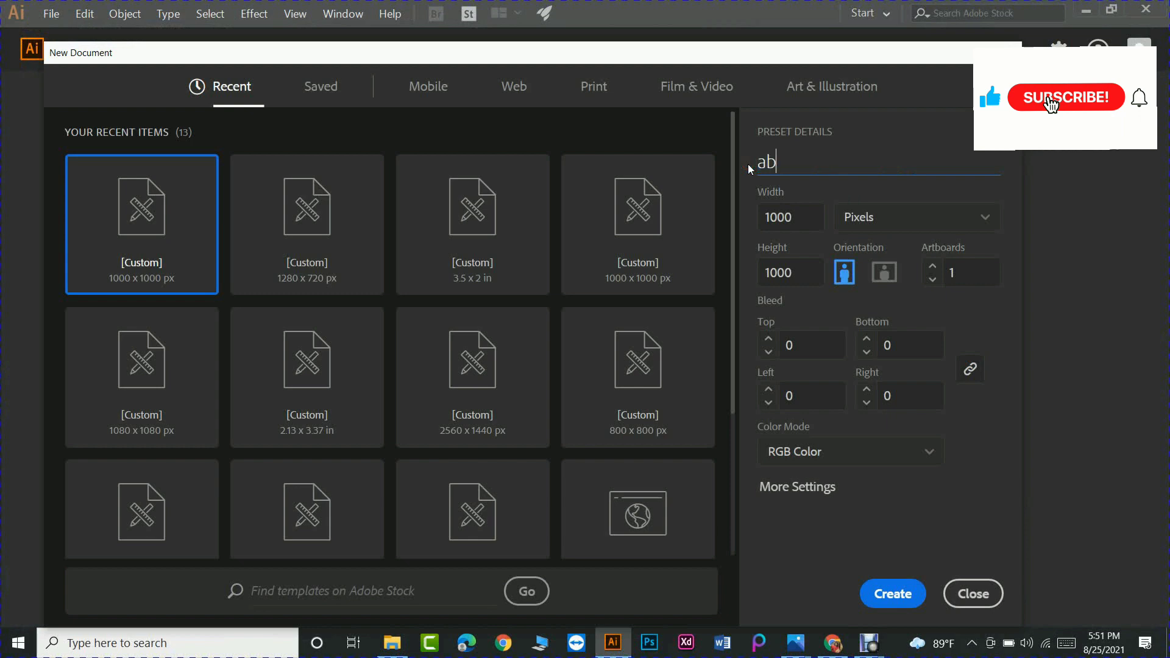
pyautogui.write('stract creative ')
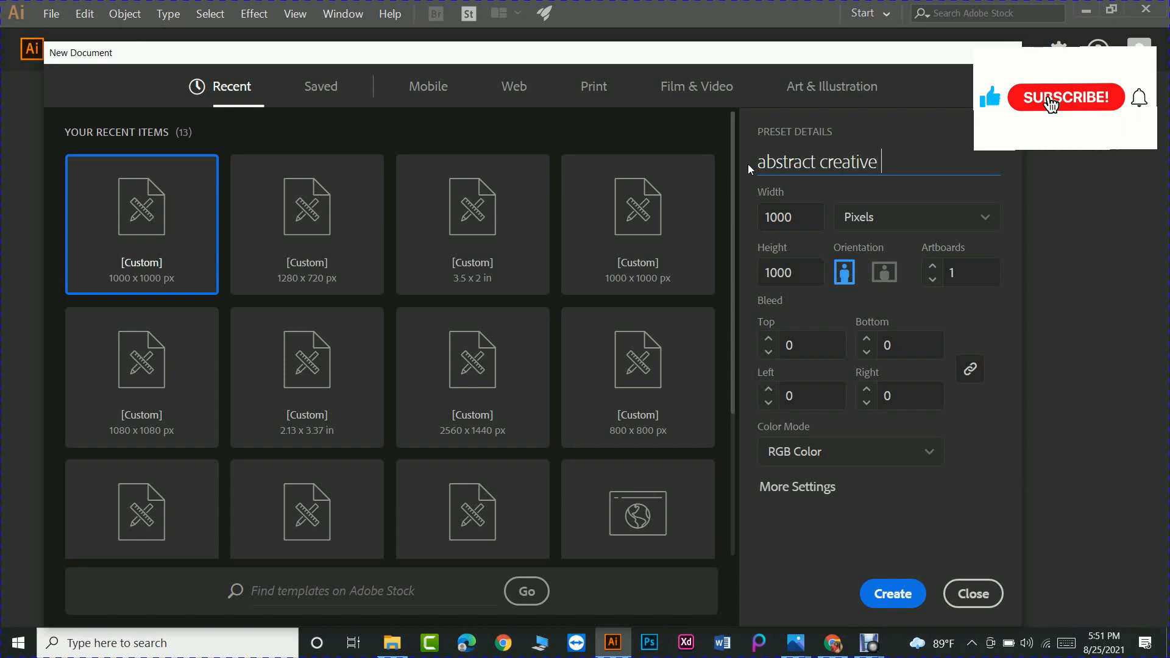
pyautogui.write('logo')
pyautogui.click(893, 594)
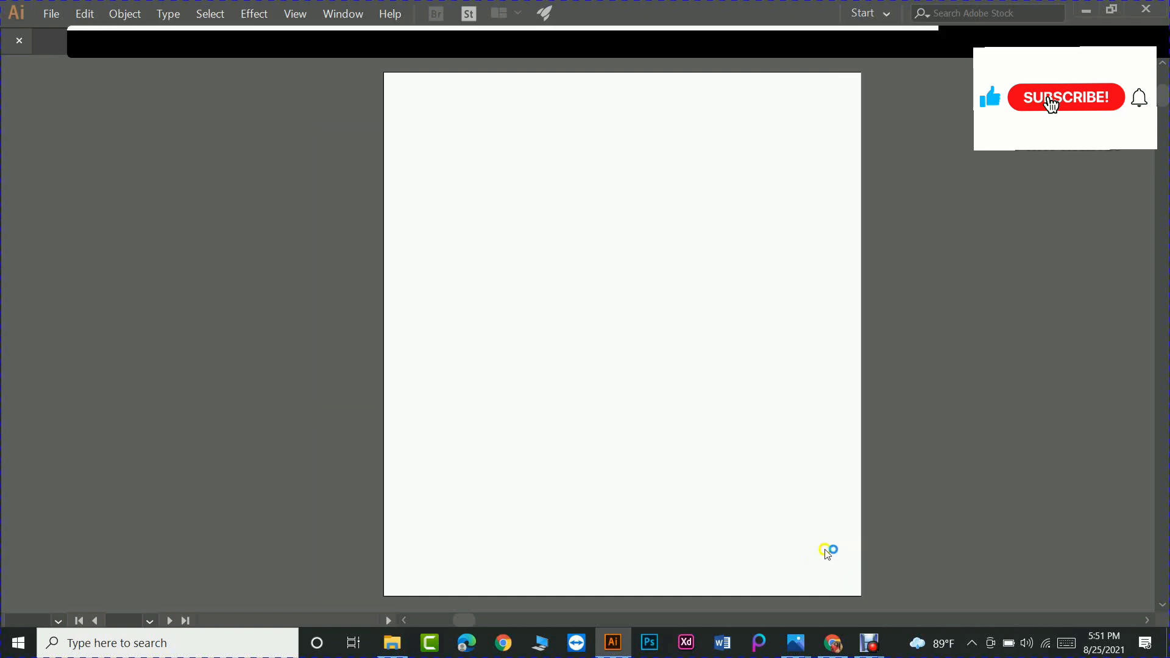
# Step: Draw a white rectangle from the artboard's upper-left corner past its opposite corner, plus a small rectangle near the lower-right corner
pyautogui.keyDown('alt'); pyautogui.scroll(-2, 828, 554); pyautogui.keyUp('alt')
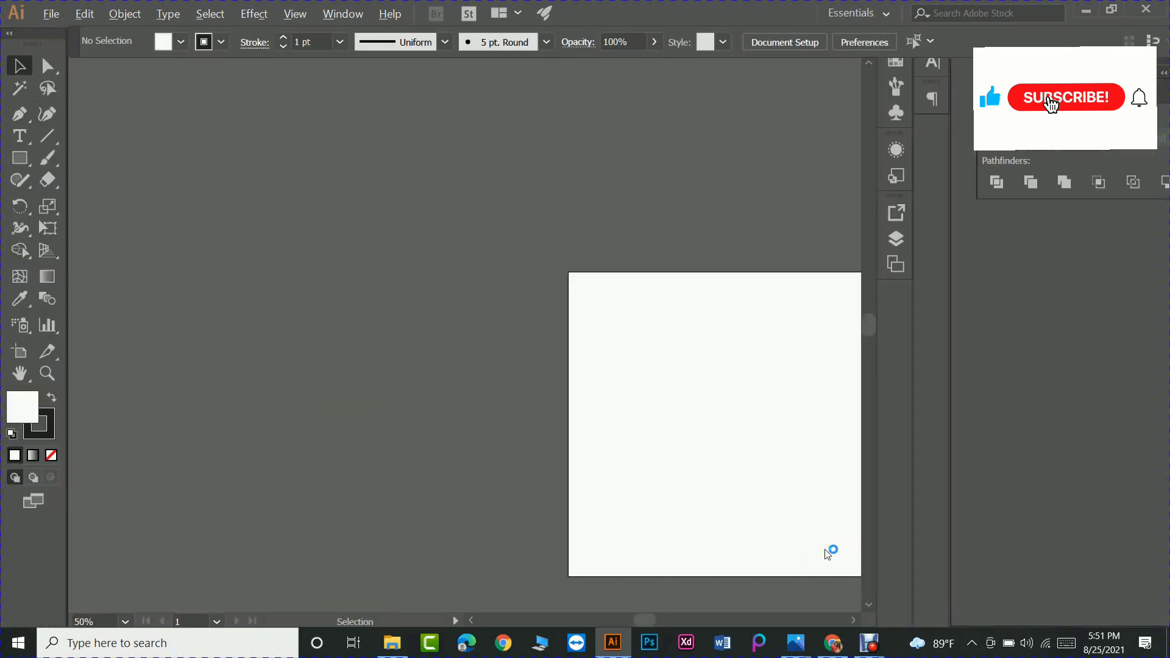
pyautogui.keyDown('alt'); pyautogui.scroll(1, 742, 525); pyautogui.keyUp('alt')
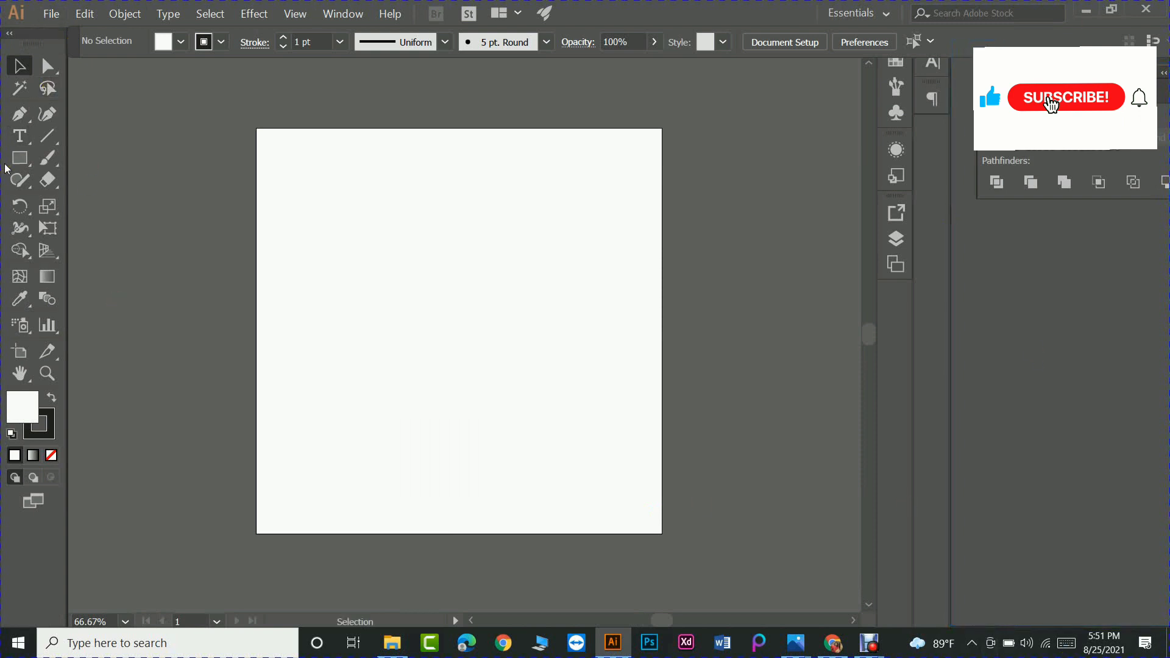
pyautogui.click(20, 158)
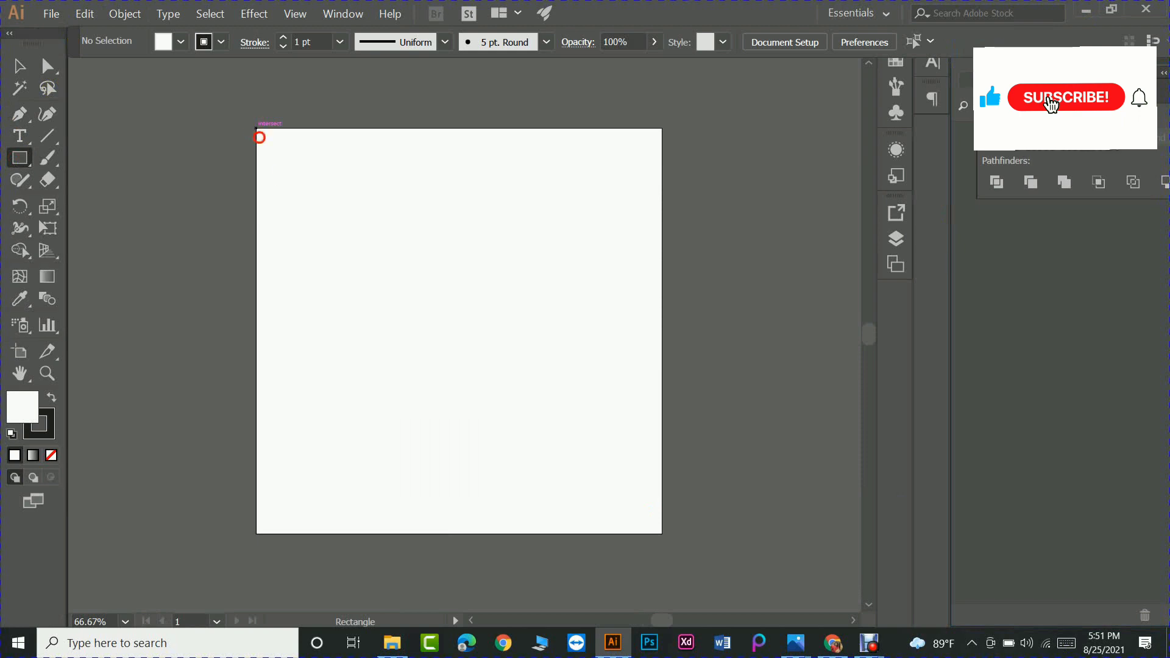
pyautogui.moveTo(256, 129); pyautogui.dragTo(711, 565)
pyautogui.moveTo(656, 535); pyautogui.dragTo(704, 547)
pyautogui.click(20, 65)
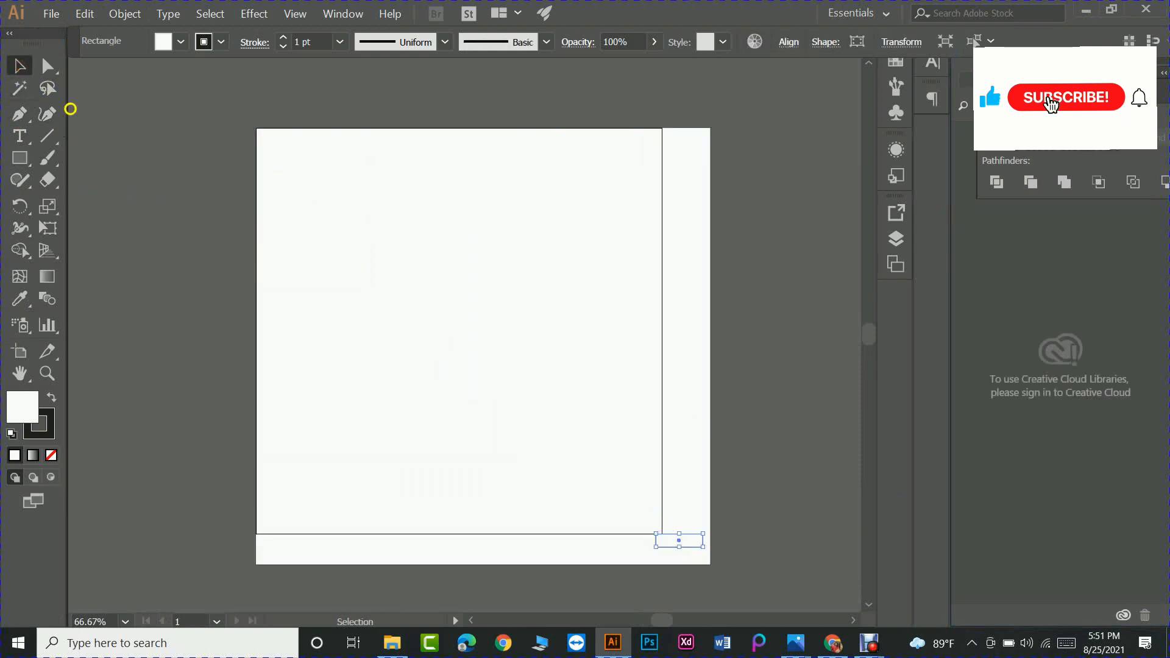
# Step: Resize the large white rectangle so its right and bottom edges match the artboard, and deselect it
pyautogui.click(365, 423)
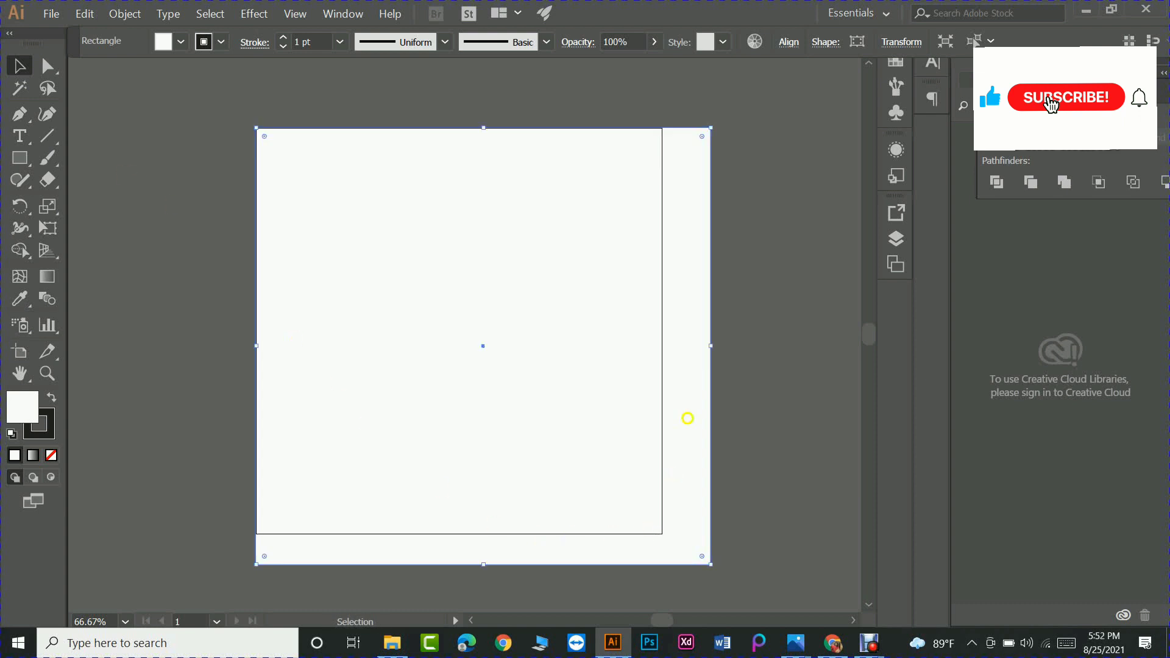
pyautogui.moveTo(711, 345); pyautogui.dragTo(663, 353)
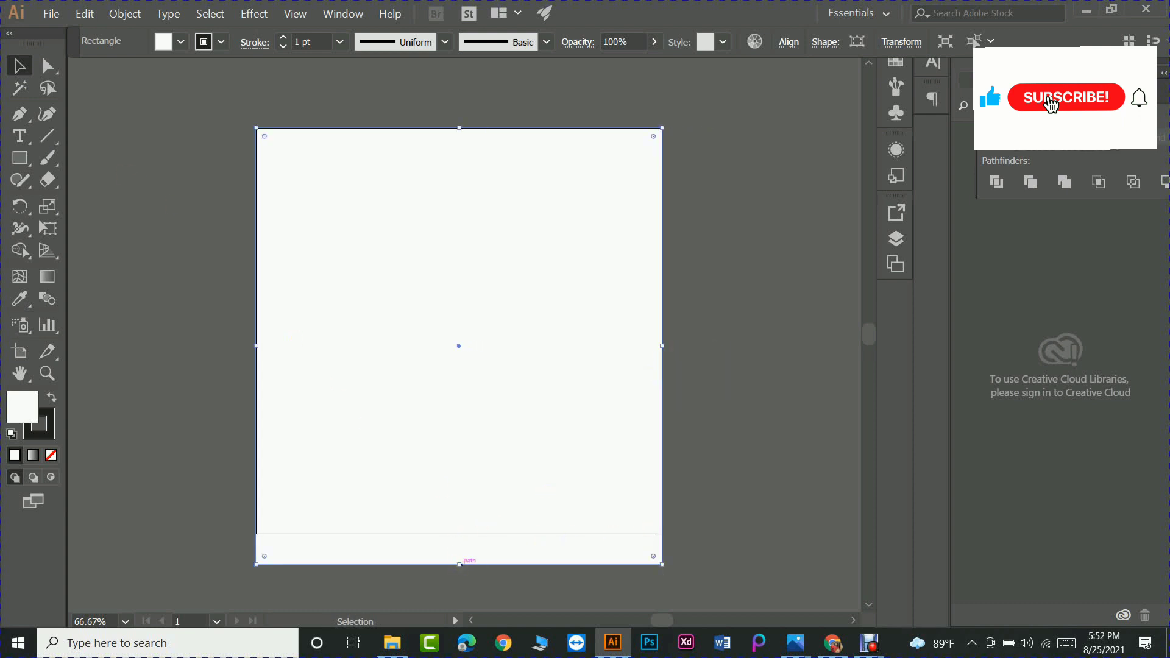
pyautogui.moveTo(459, 564); pyautogui.dragTo(461, 534)
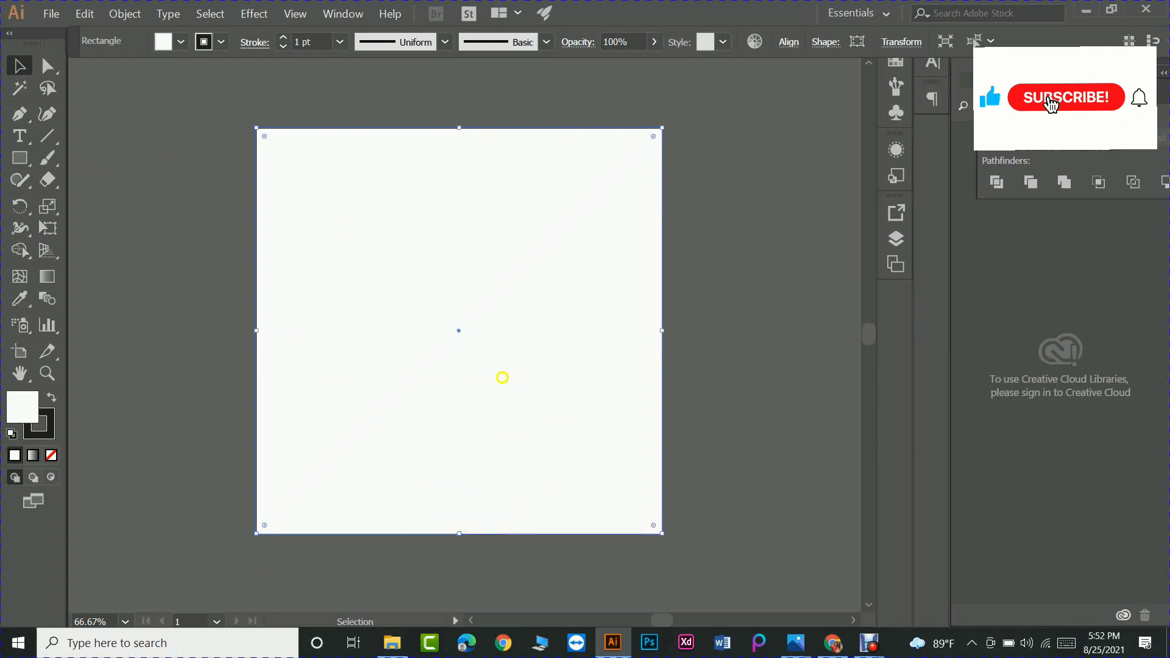
pyautogui.click(144, 137)
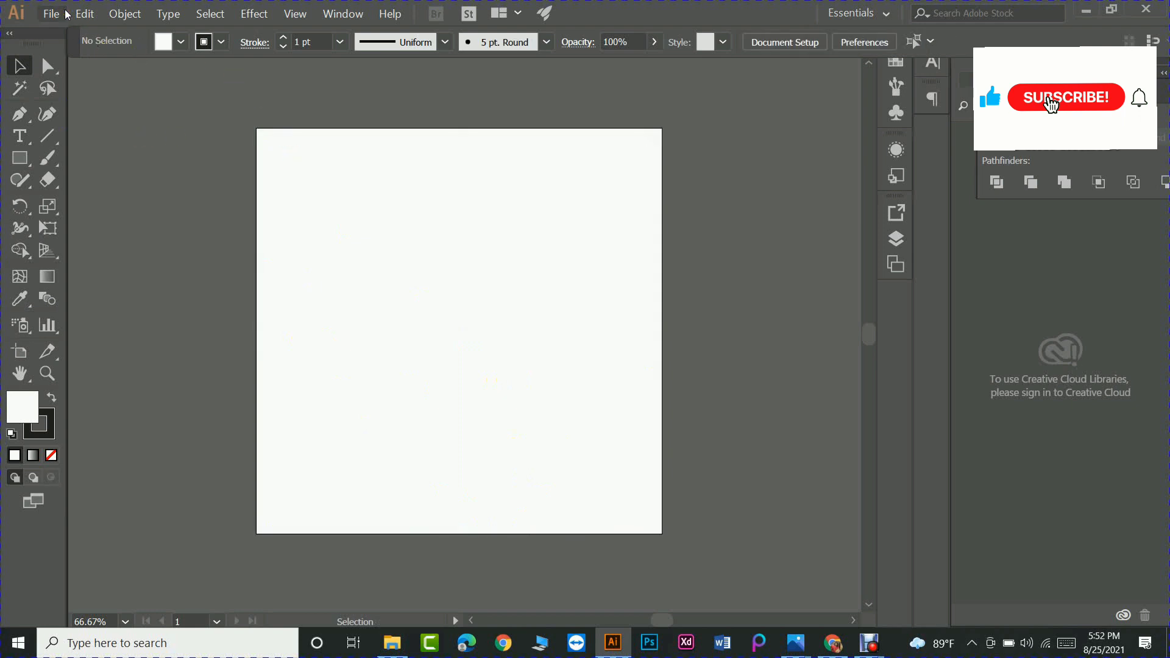
# Step: Place the bird logo image 947b6067e4057945ebccfe548941812.jpg beside the artboard's left edge and deselect it
pyautogui.click(15, 44)
pyautogui.click(51, 13)
pyautogui.click(108, 225)
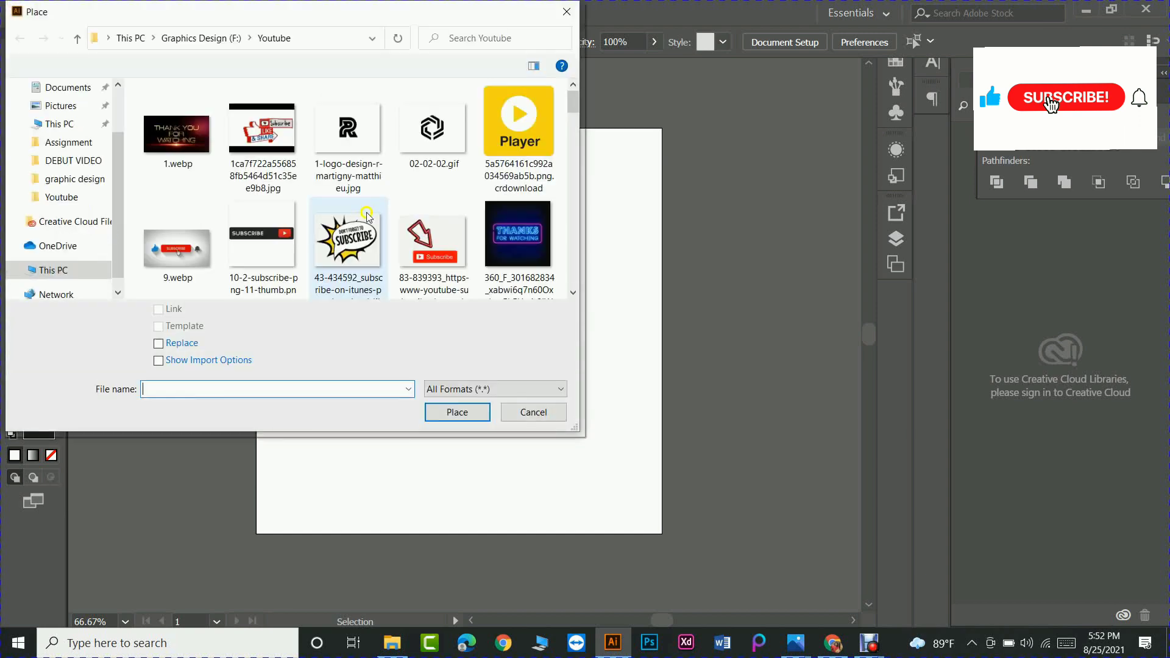
pyautogui.scroll(-2, 374, 210)
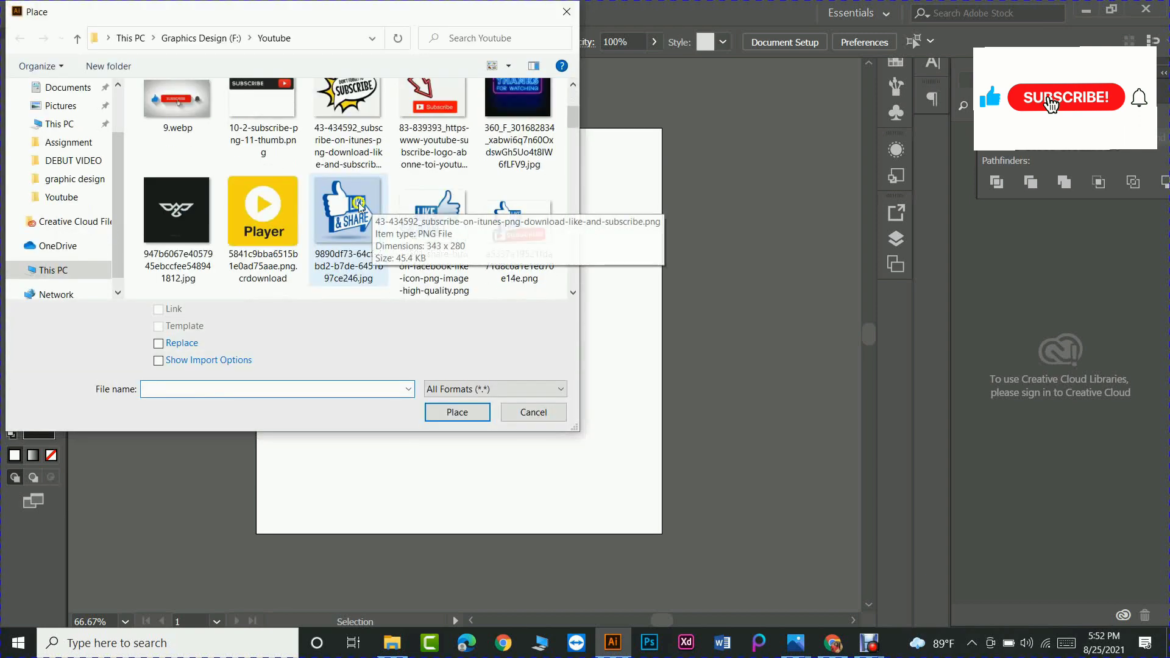
pyautogui.click(177, 210)
pyautogui.click(455, 412)
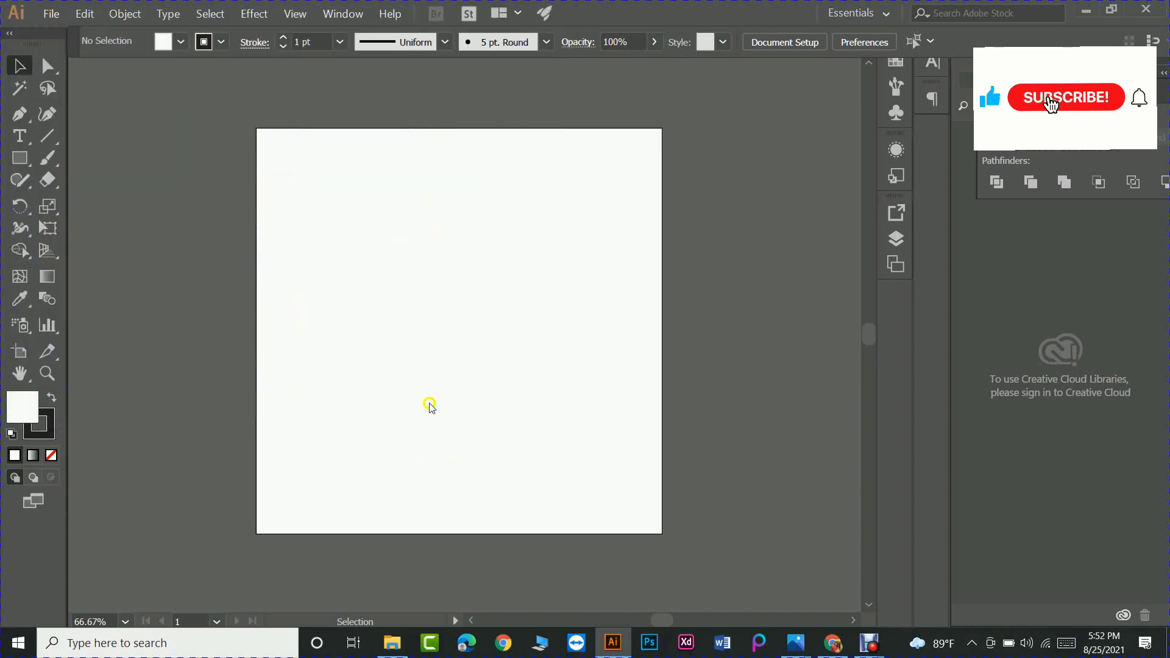
pyautogui.moveTo(325, 298); pyautogui.dragTo(621, 281)
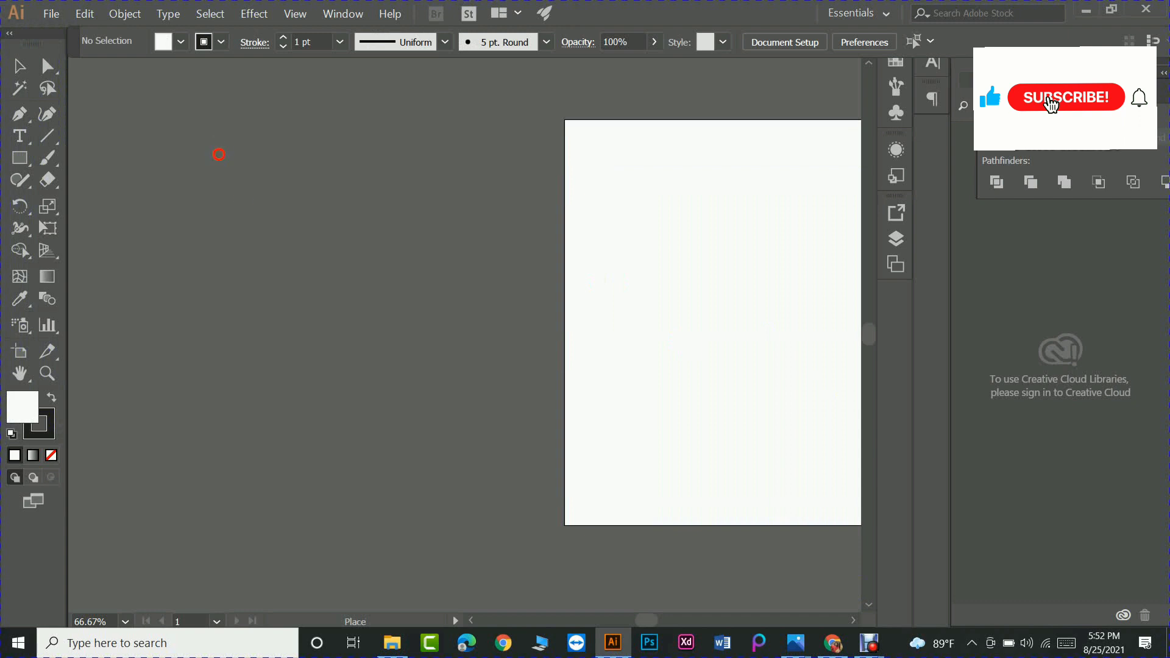
pyautogui.moveTo(215, 143); pyautogui.dragTo(552, 479)
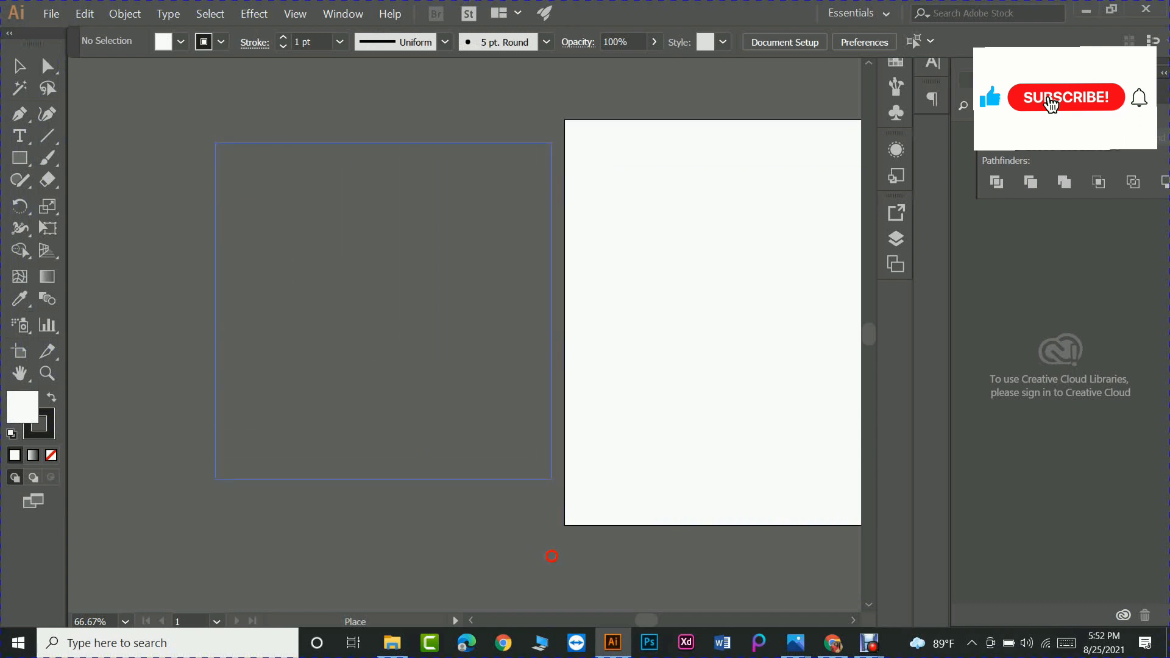
pyautogui.moveTo(552, 555); pyautogui.dragTo(552, 555)
pyautogui.scroll(1, 381, 510)
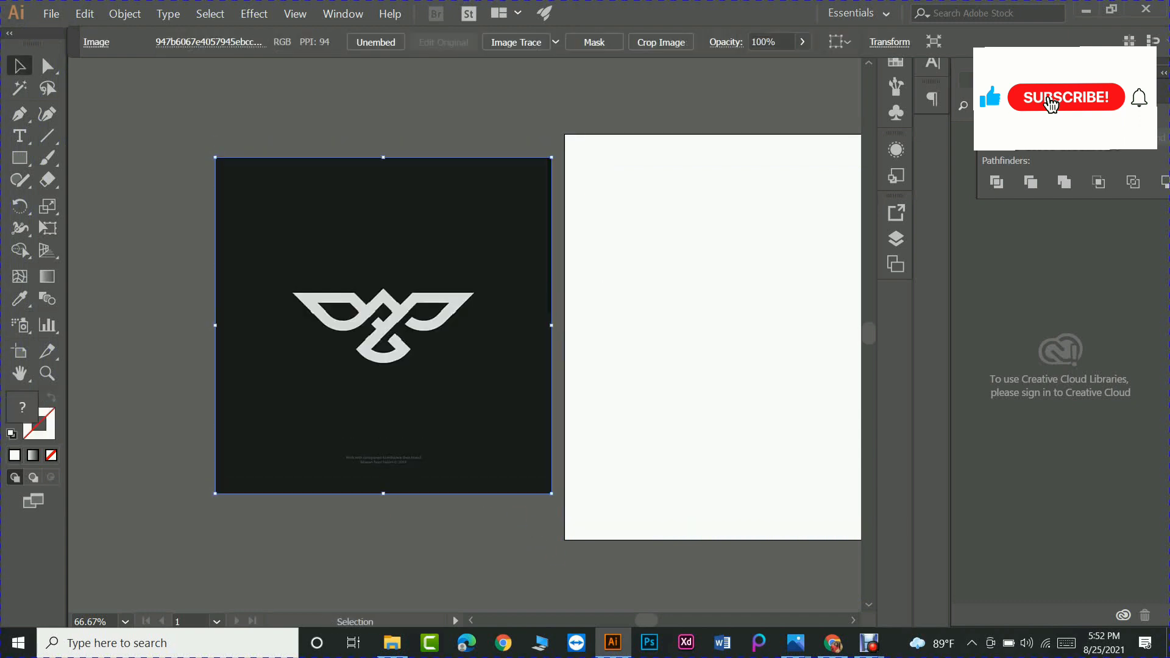
pyautogui.scroll(1, 381, 510)
pyautogui.click(382, 510)
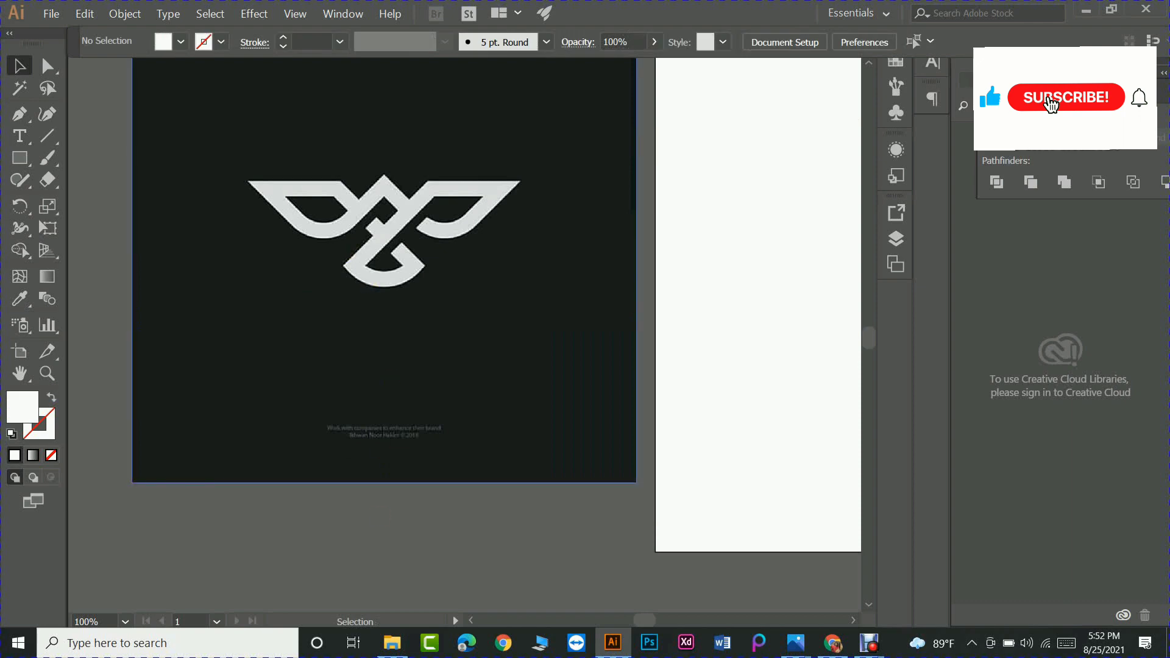
# Step: Start a Pen outline at the logo's right wing tip, following the wing's top edge to the notch beside the centre peak
pyautogui.scroll(1, 463, 336)
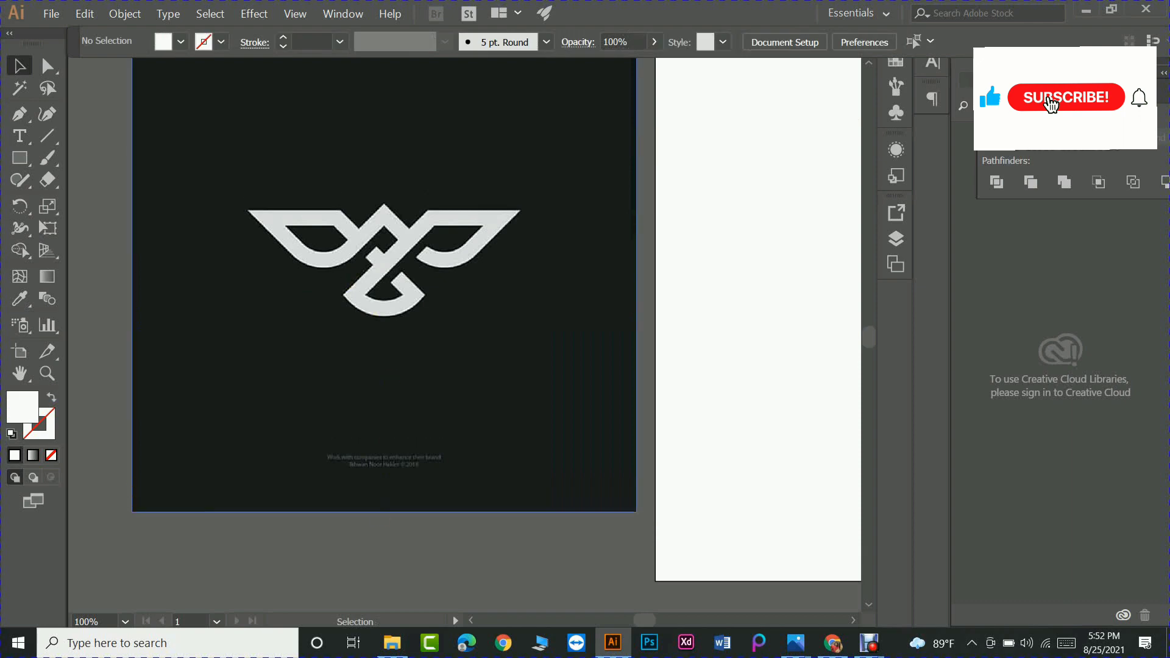
pyautogui.click(22, 116)
pyautogui.click(378, 317)
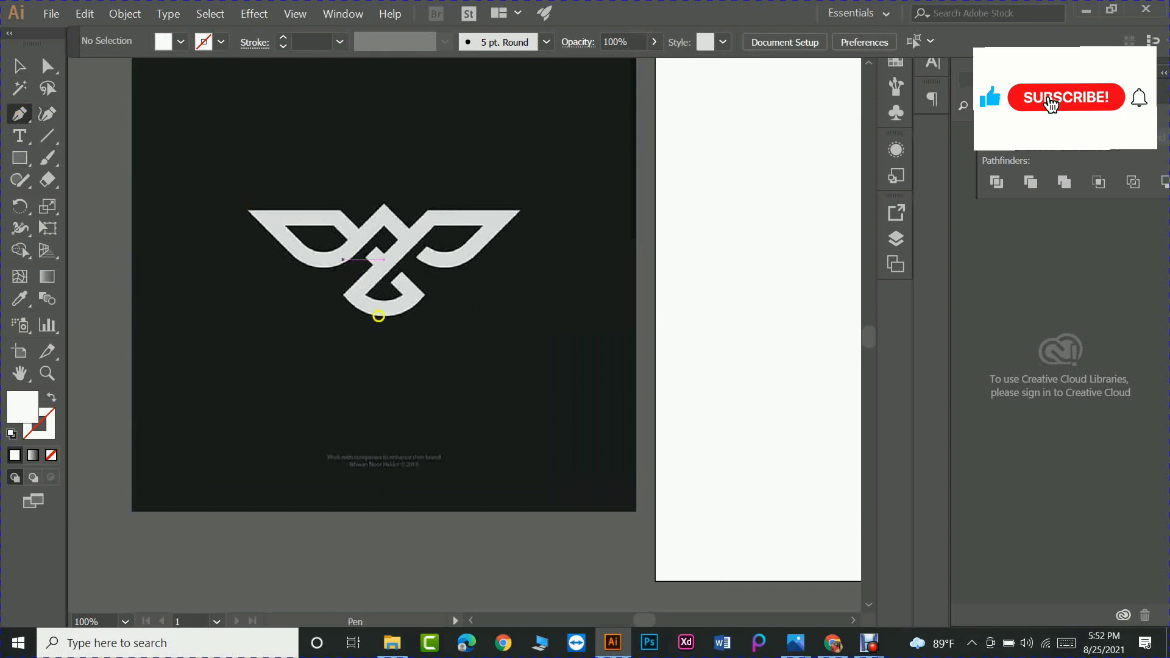
pyautogui.scroll(1, 381, 337)
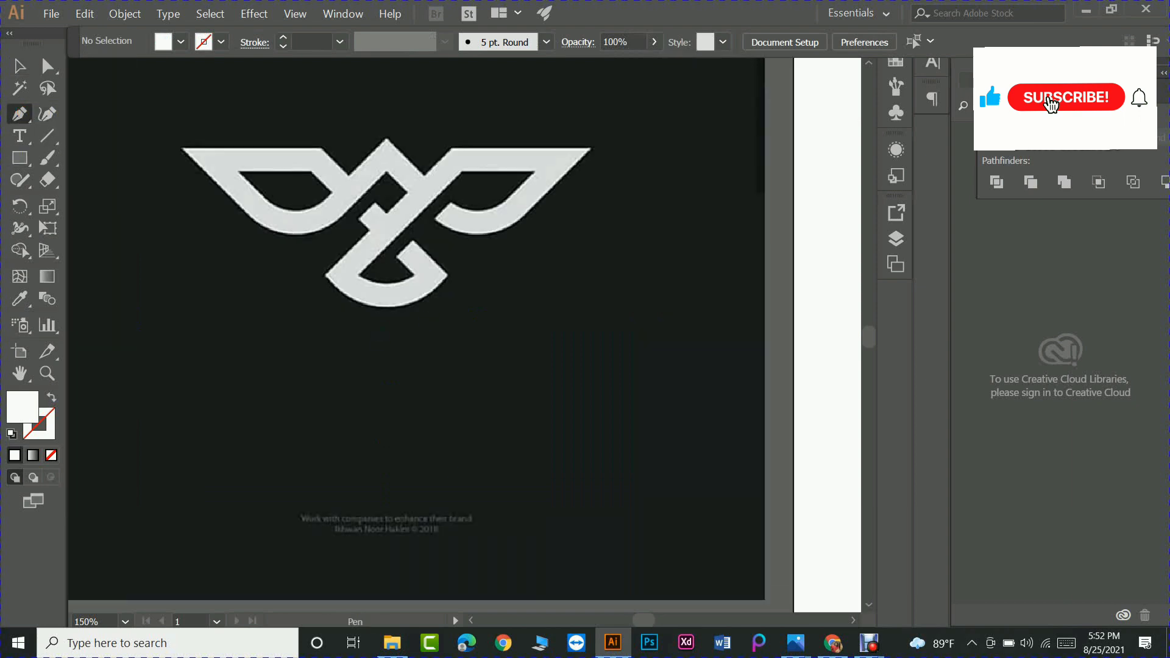
pyautogui.scroll(1, 560, 220)
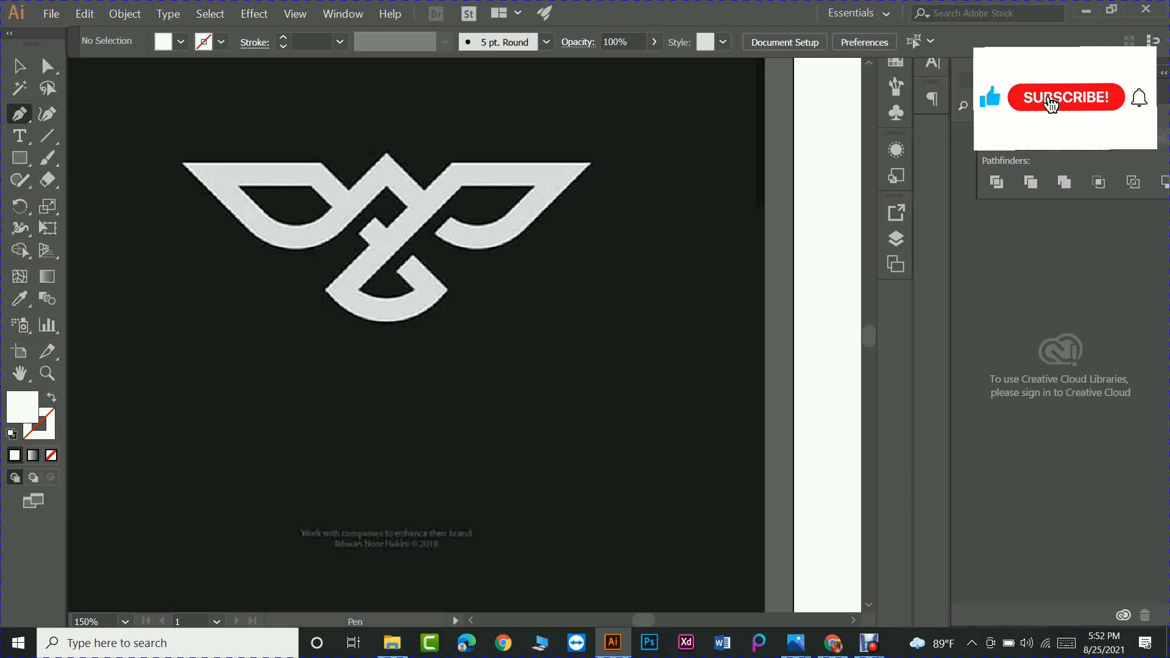
pyautogui.scroll(1, 591, 163)
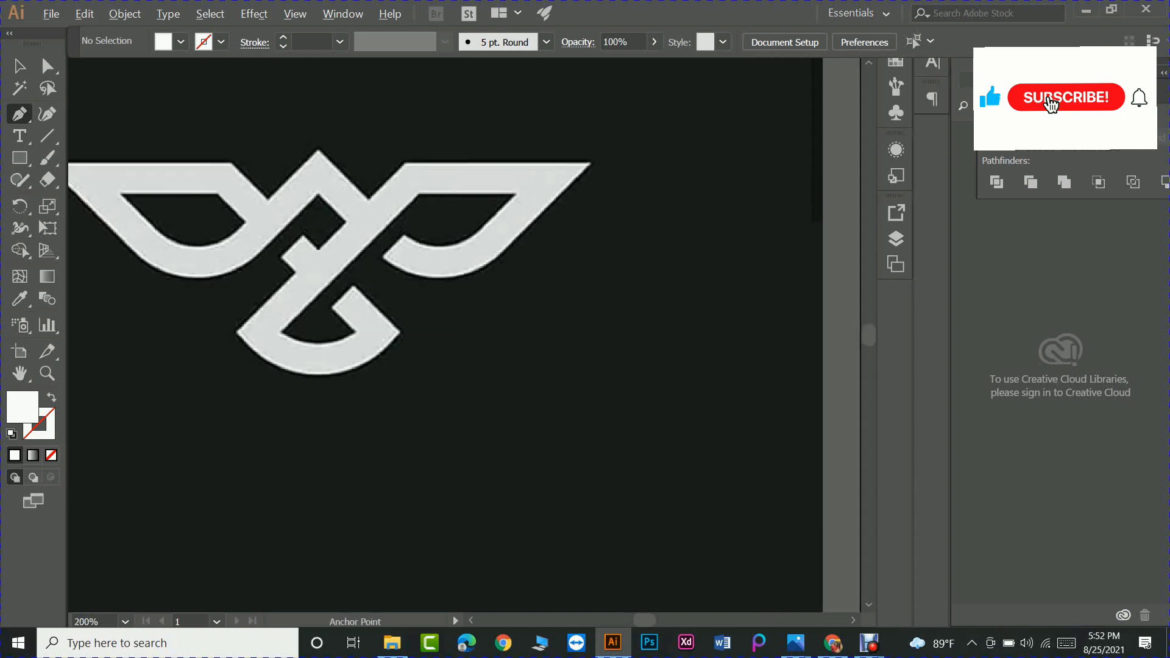
pyautogui.click(591, 162)
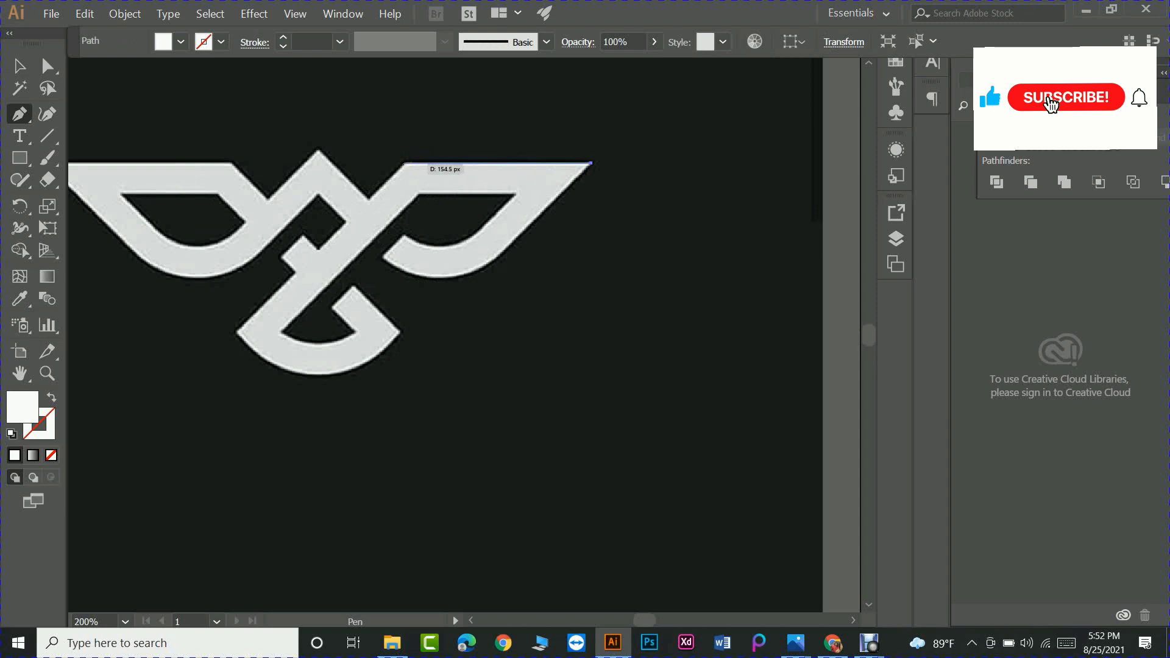
pyautogui.click(404, 163)
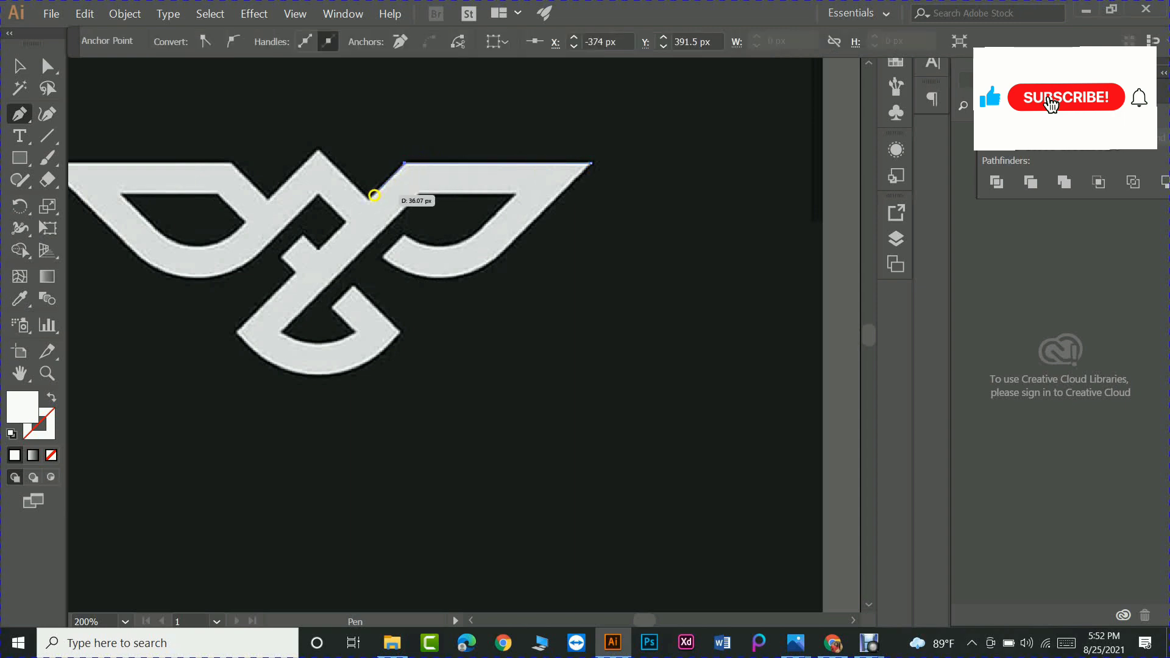
pyautogui.click(368, 199)
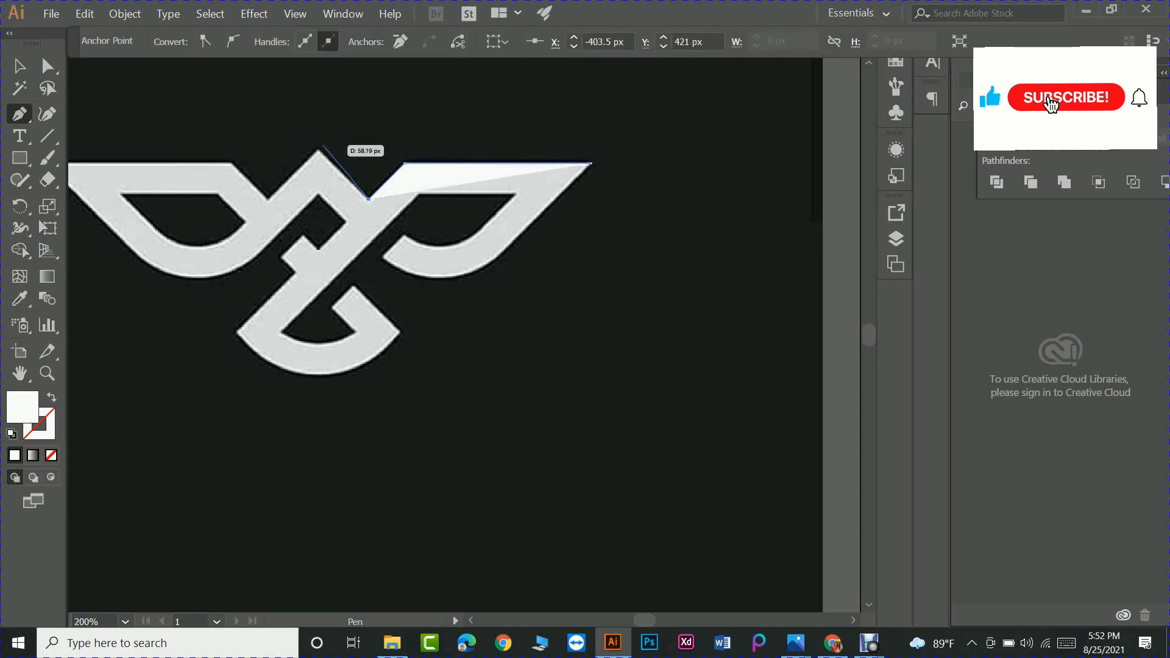
# Step: Continue the outline over the centre peak and second notch, along the left wing's top edge, around its tip and curved underside
pyautogui.click(318, 149)
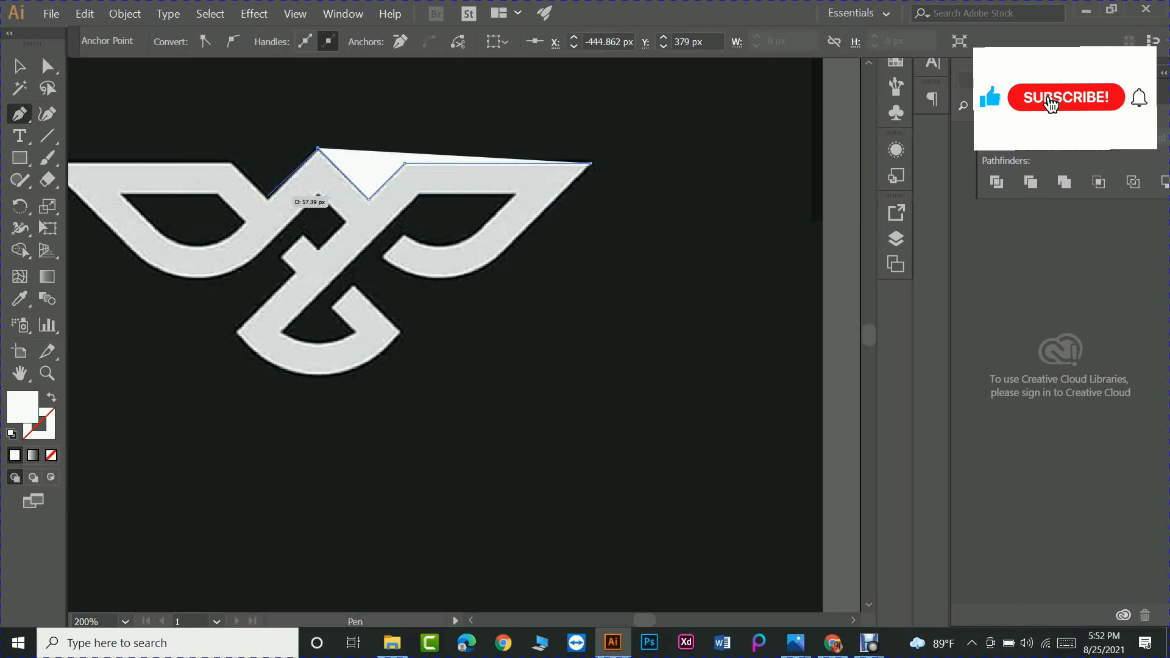
pyautogui.click(268, 199)
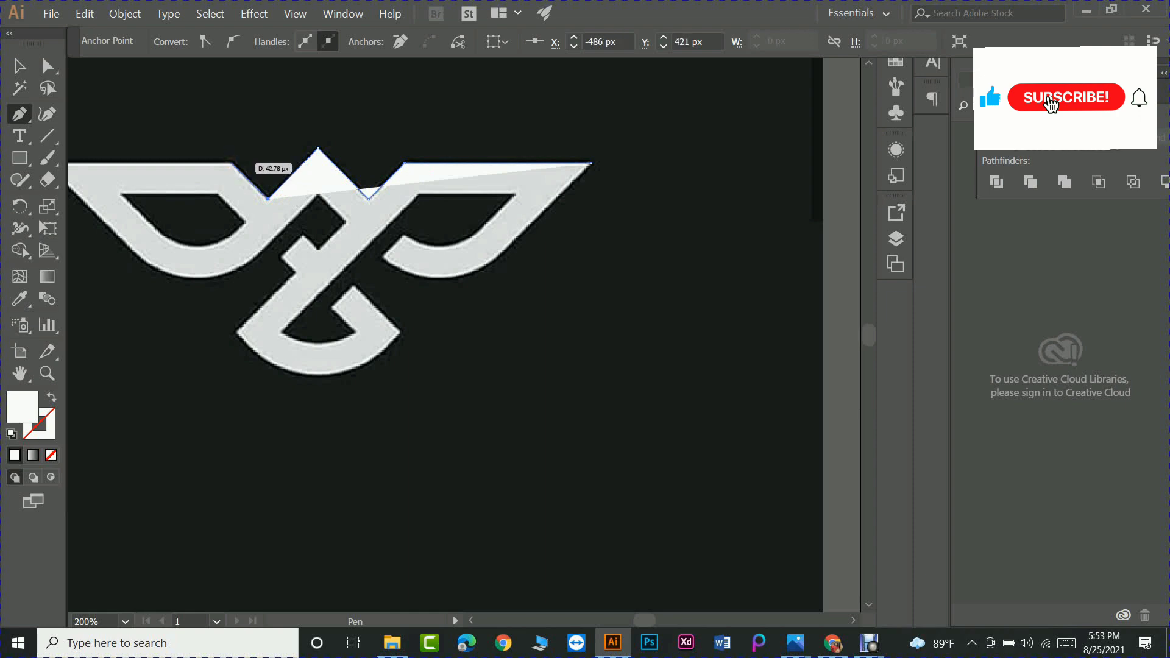
pyautogui.click(230, 162)
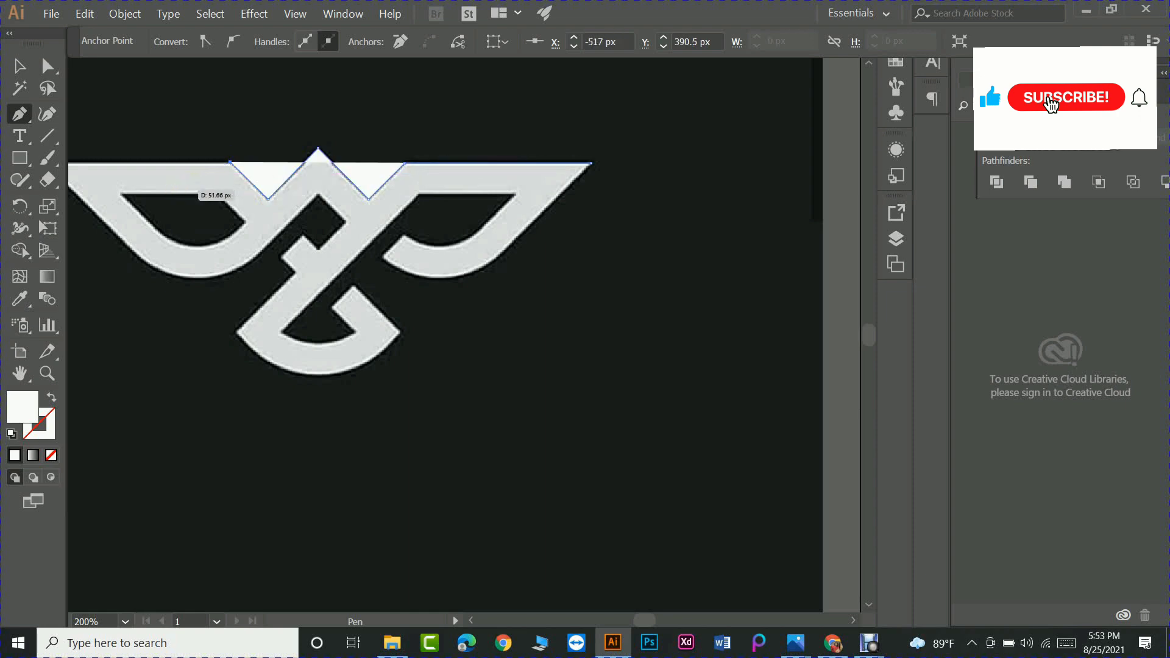
pyautogui.moveTo(191, 181); pyautogui.dragTo(339, 168)
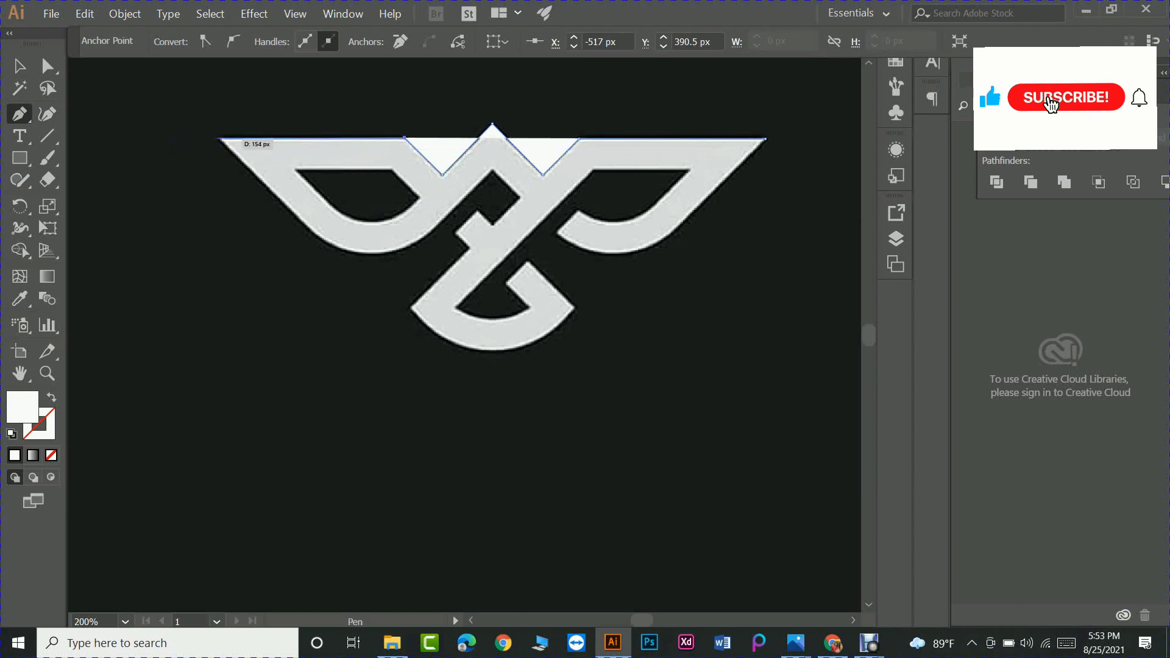
pyautogui.click(217, 139)
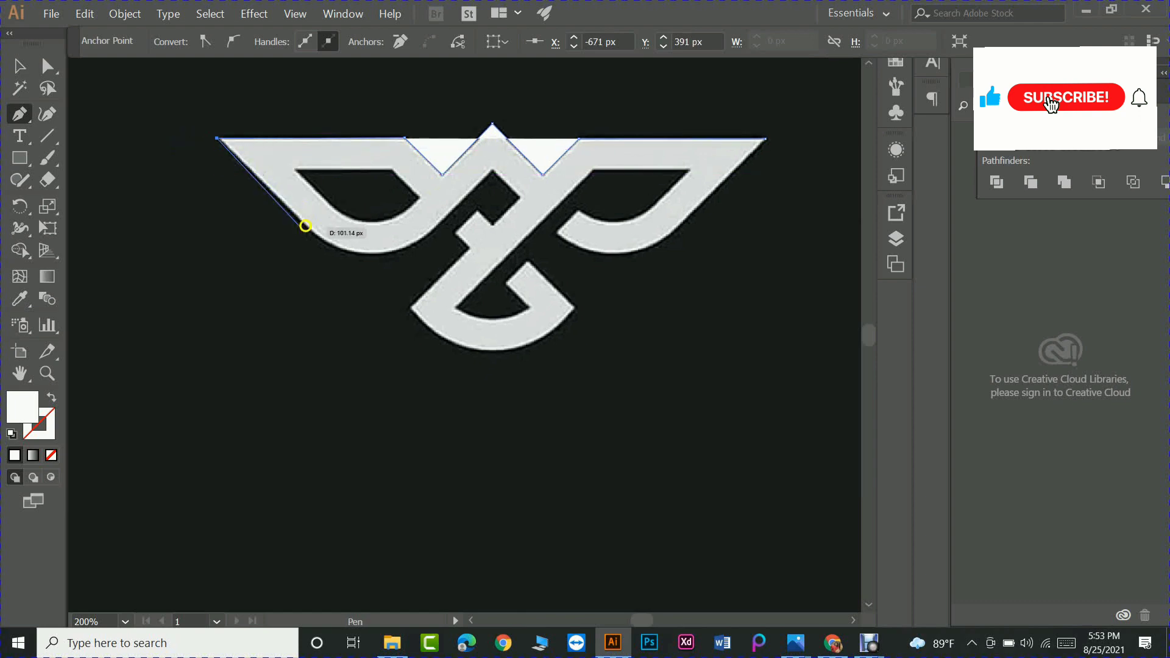
pyautogui.click(307, 229)
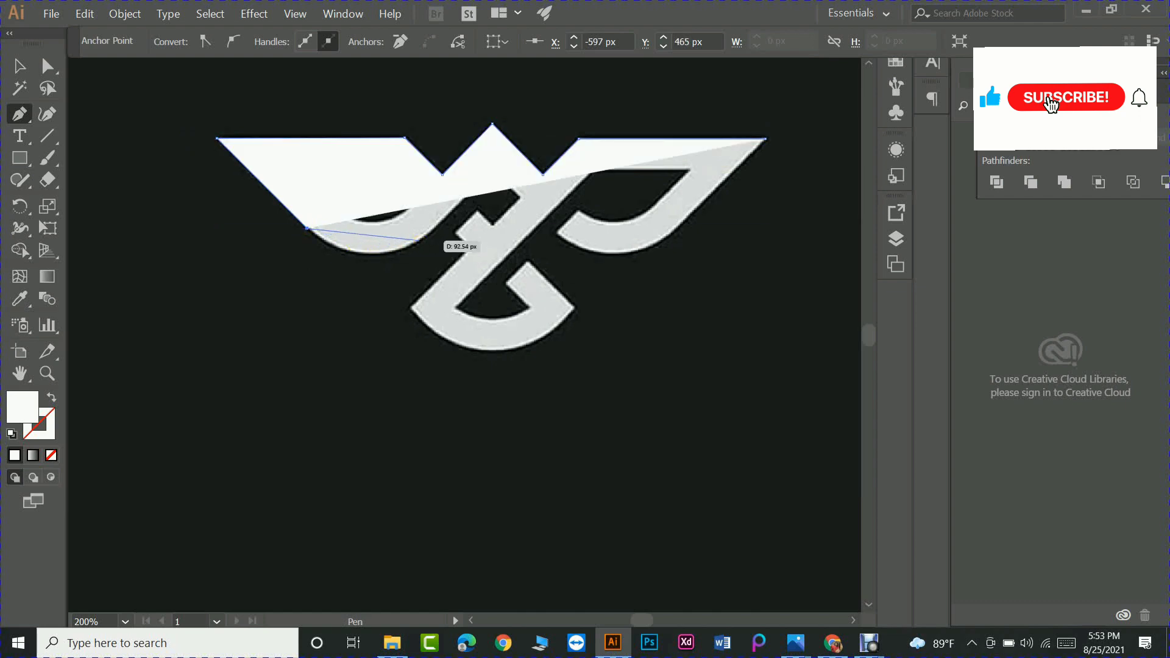
pyautogui.moveTo(419, 240); pyautogui.dragTo(481, 203)
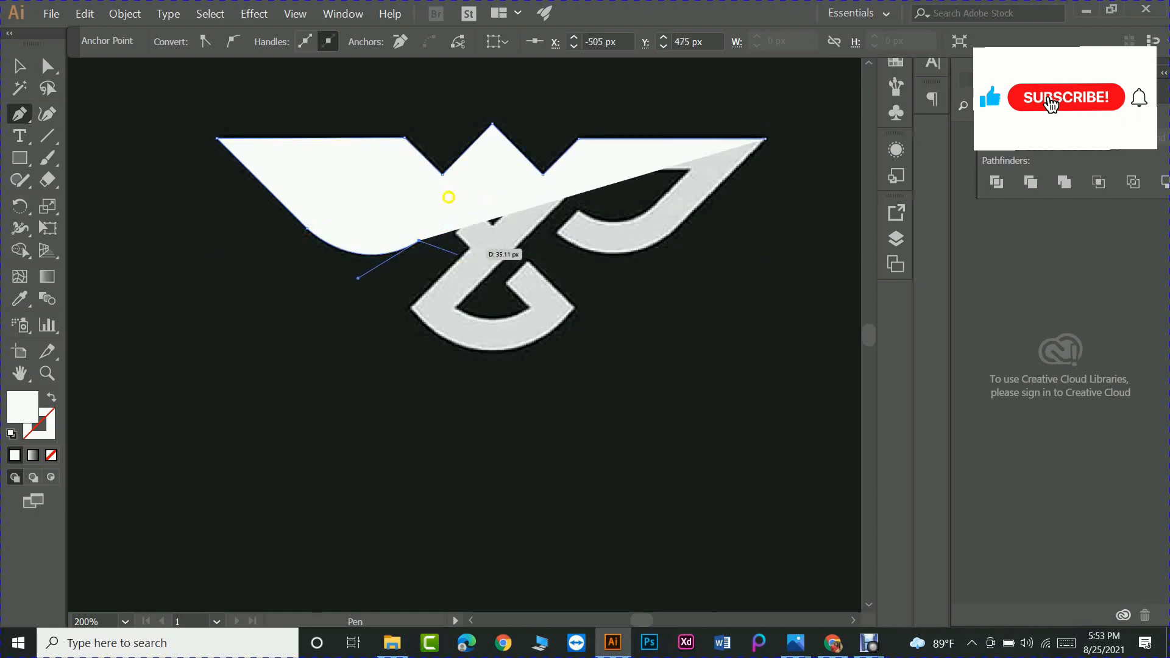
# Step: Reduce the opacity of the partly traced white shape to 46%
pyautogui.click(20, 65)
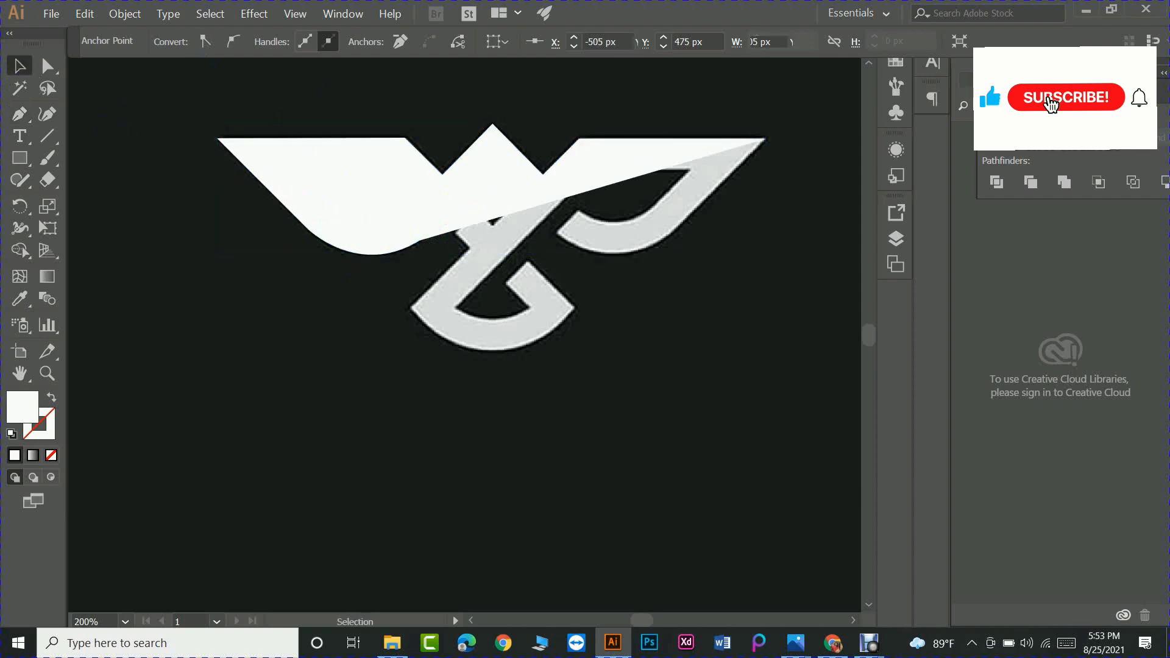
pyautogui.click(350, 204)
pyautogui.click(351, 205)
pyautogui.click(654, 41)
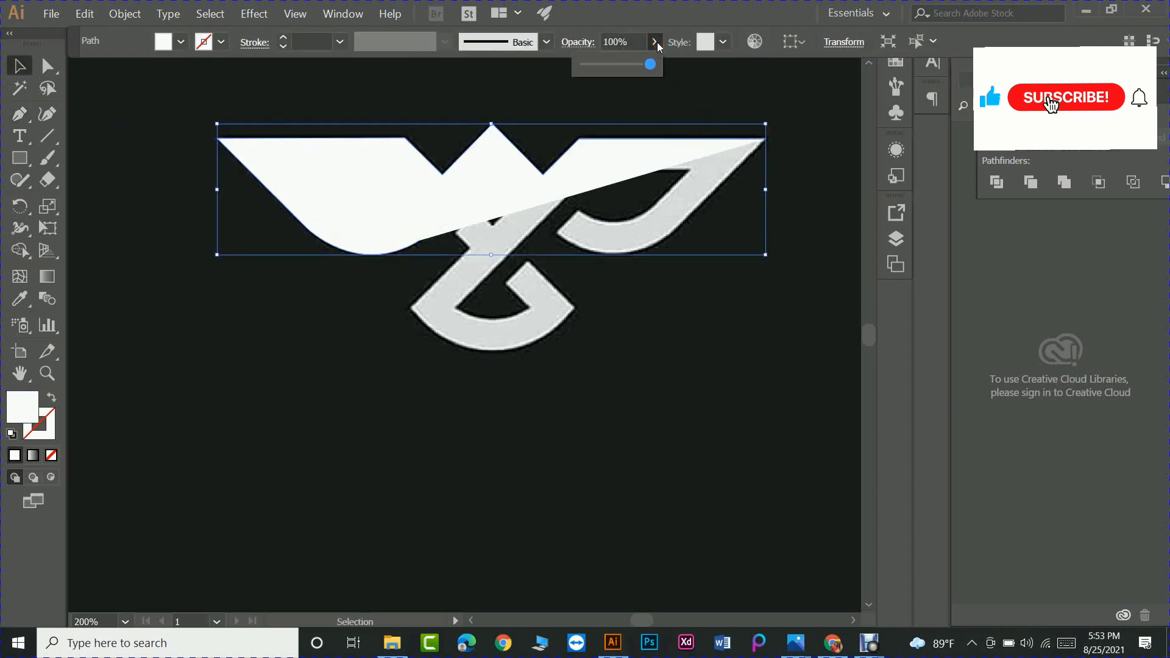
pyautogui.click(616, 66)
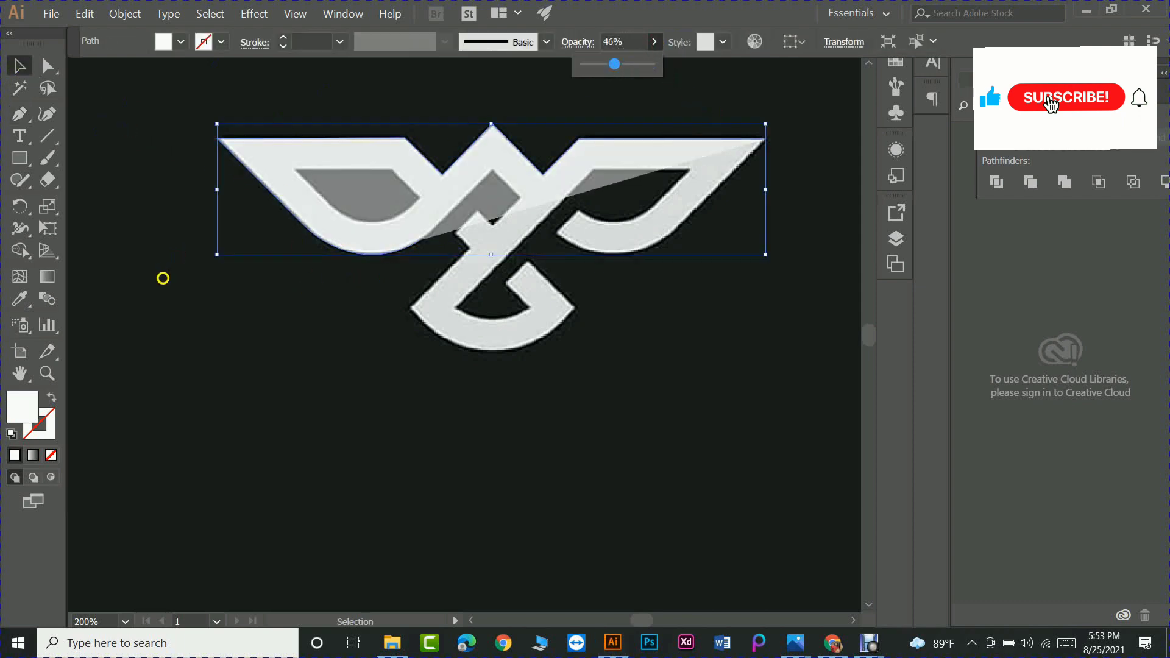
# Step: Resume the Pen outline at the end of the left wing's curve and trace the upper edges of the central diamond opening
pyautogui.click(17, 116)
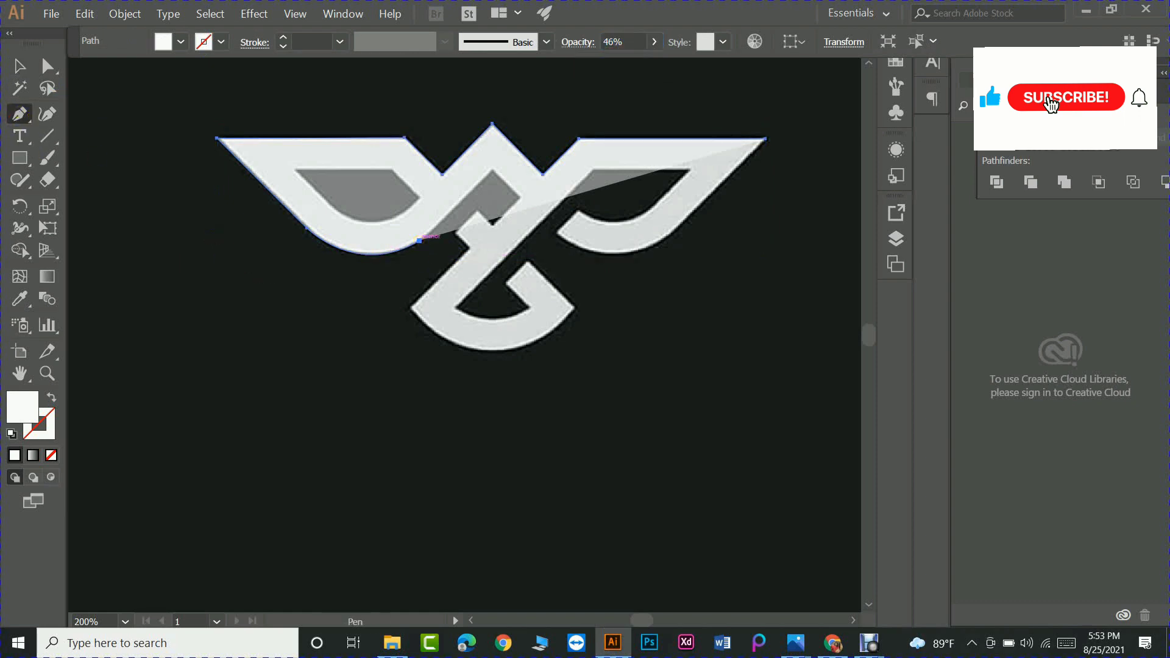
pyautogui.moveTo(419, 241); pyautogui.dragTo(527, 237)
pyautogui.click(476, 184)
pyautogui.scroll(1, 552, 310)
pyautogui.moveTo(517, 196); pyautogui.dragTo(465, 179)
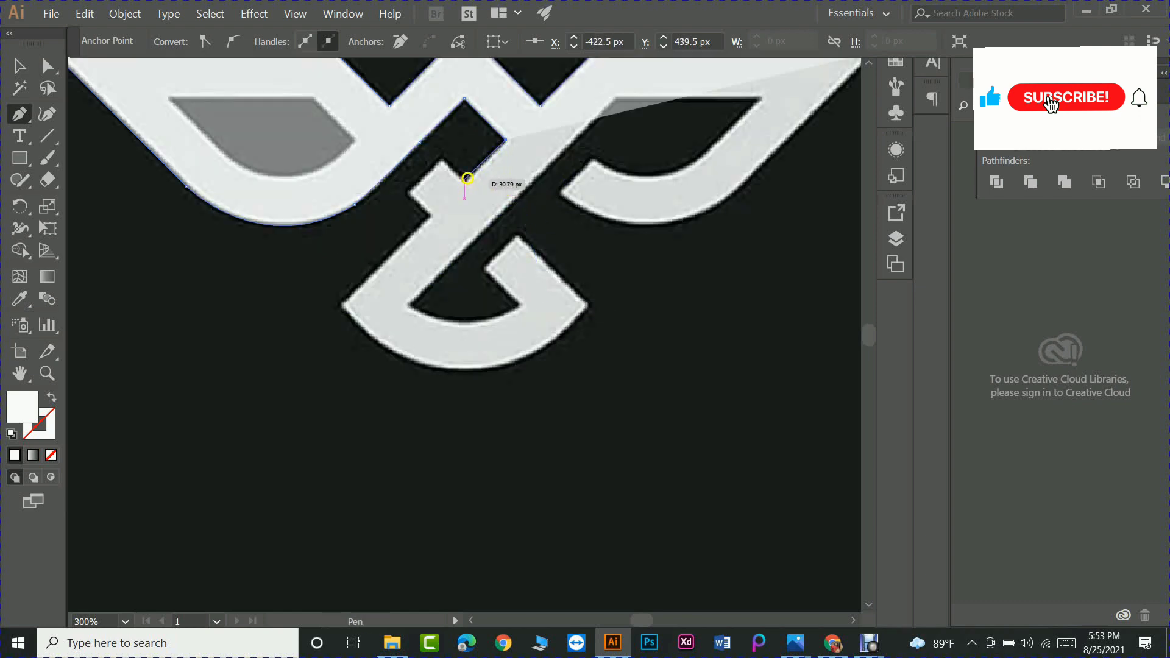
# Step: Trace around the small square stub below the diamond opening and down the diagonal to the tail's left corner
pyautogui.click(464, 180)
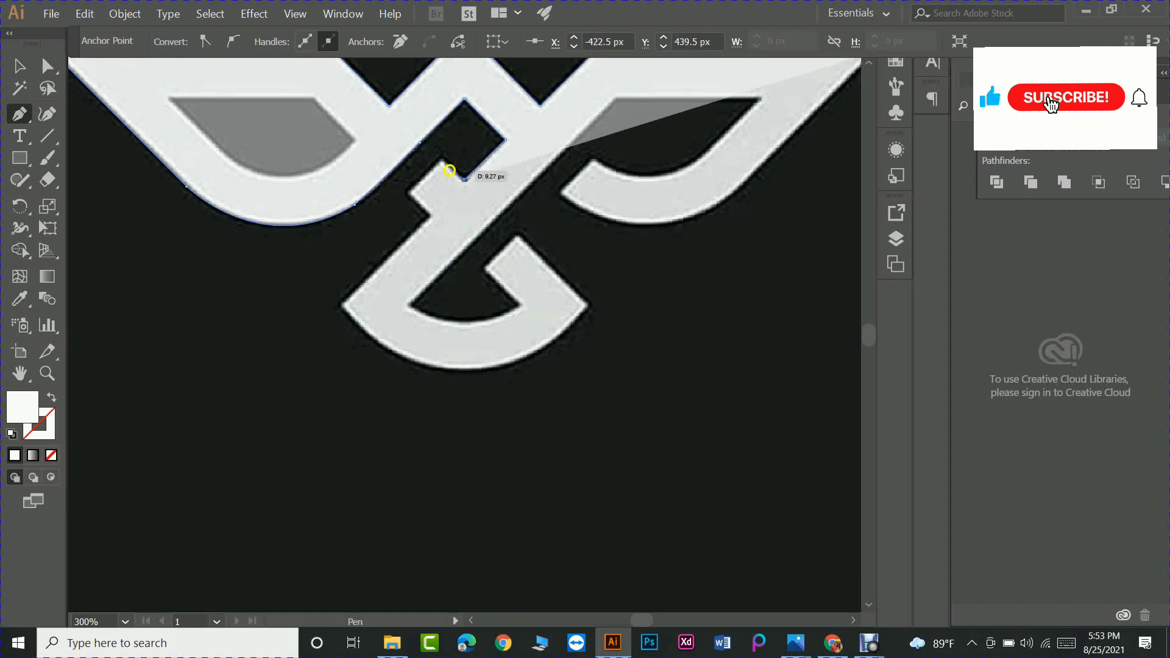
pyautogui.click(441, 158)
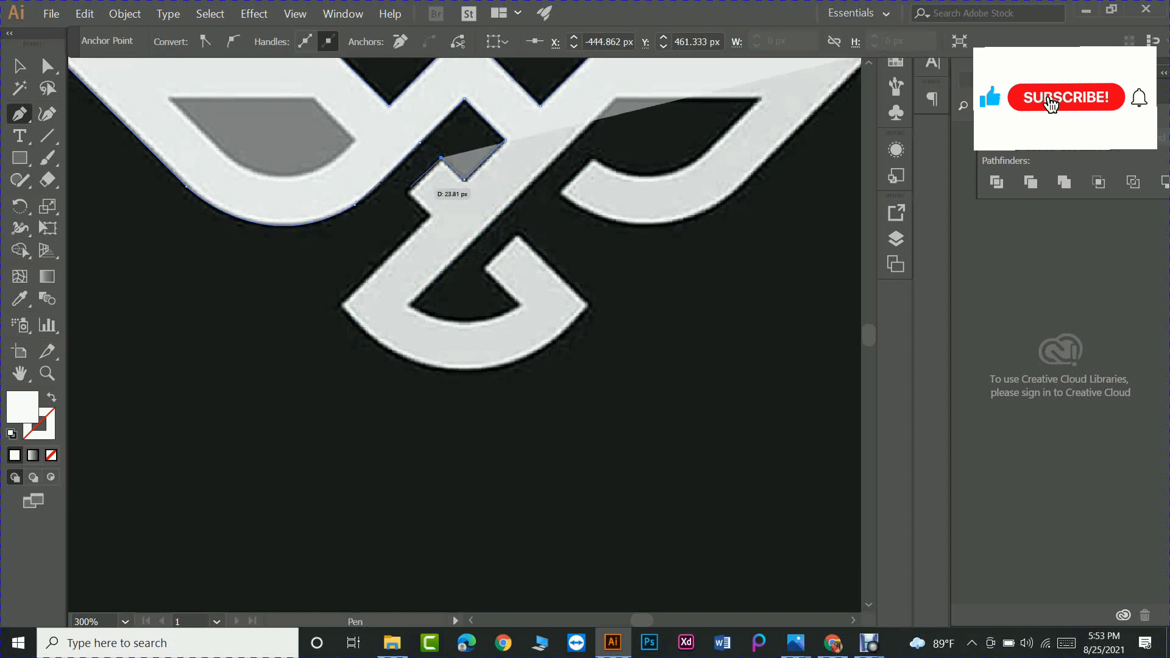
pyautogui.click(406, 195)
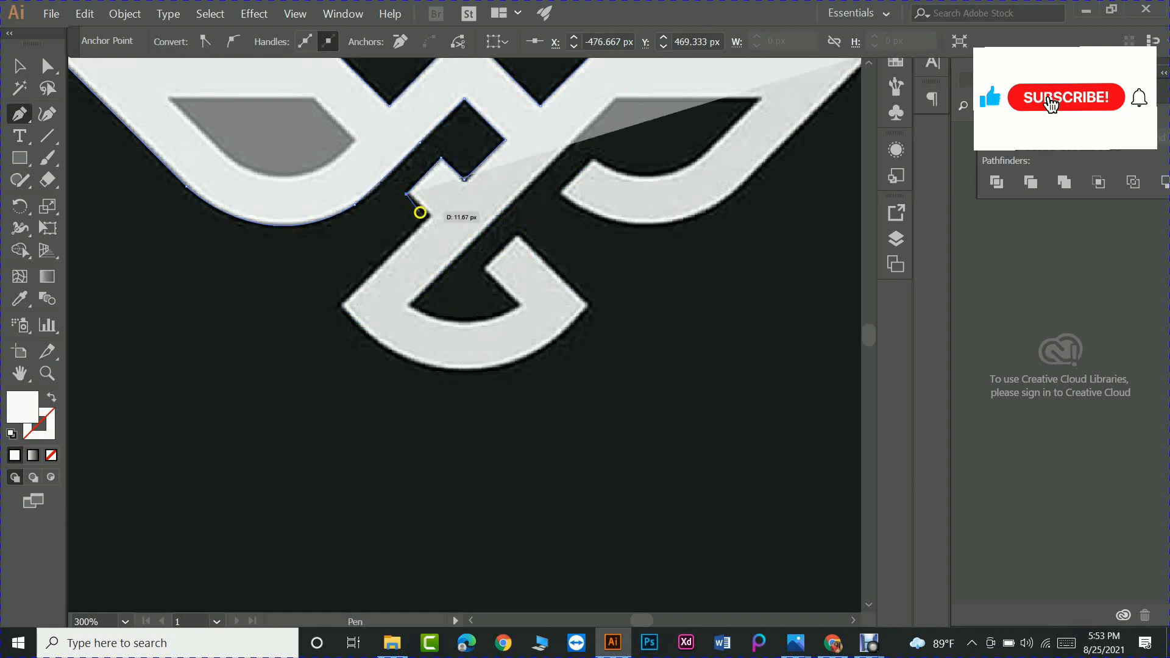
pyautogui.click(429, 215)
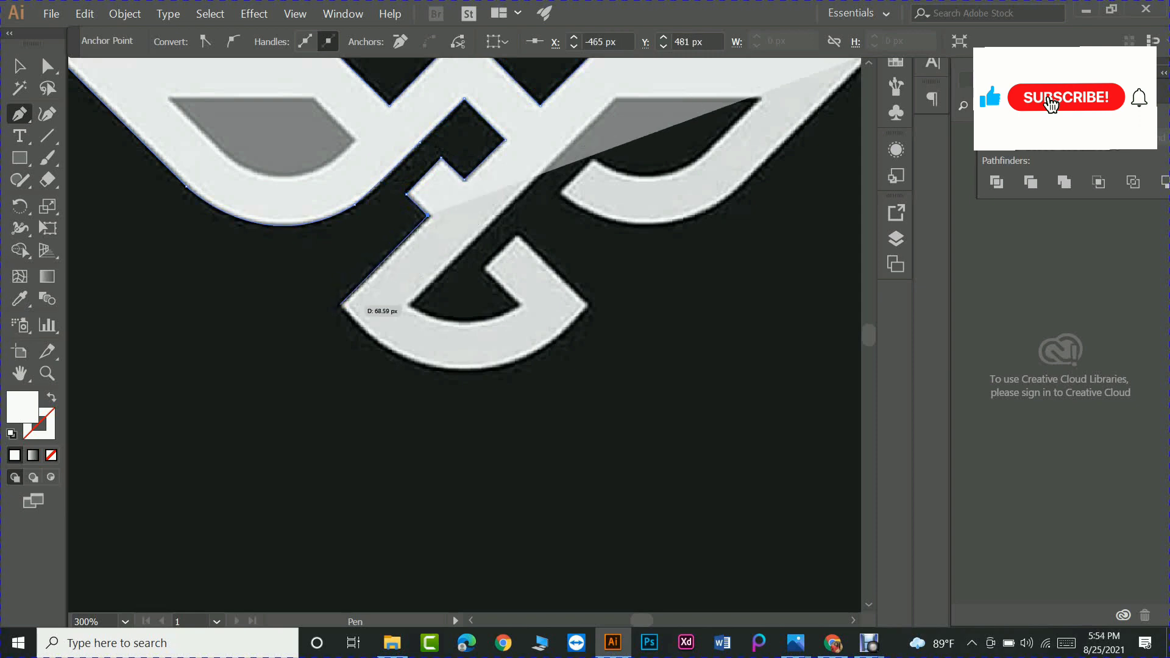
pyautogui.click(339, 305)
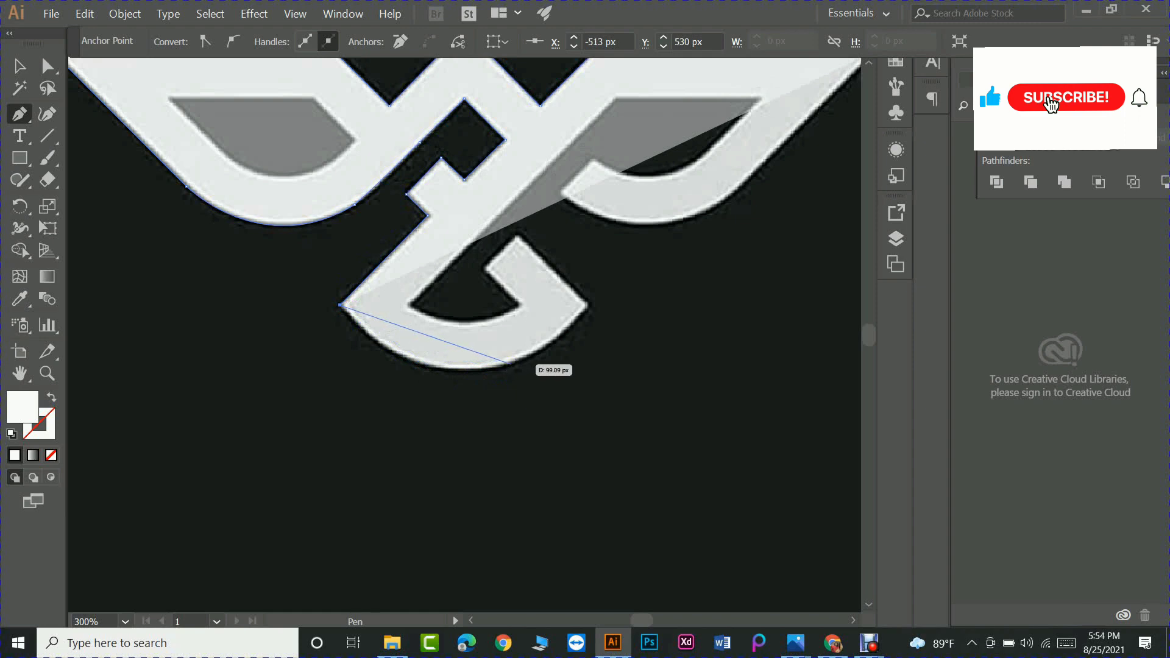
# Step: Trace the tail's rounded bottom edge with curved segments up to its right corner
pyautogui.moveTo(511, 364)
pyautogui.mouseDown()
pyautogui.moveTo(634, 332)
pyautogui.moveTo(620, 340)
pyautogui.mouseUp()
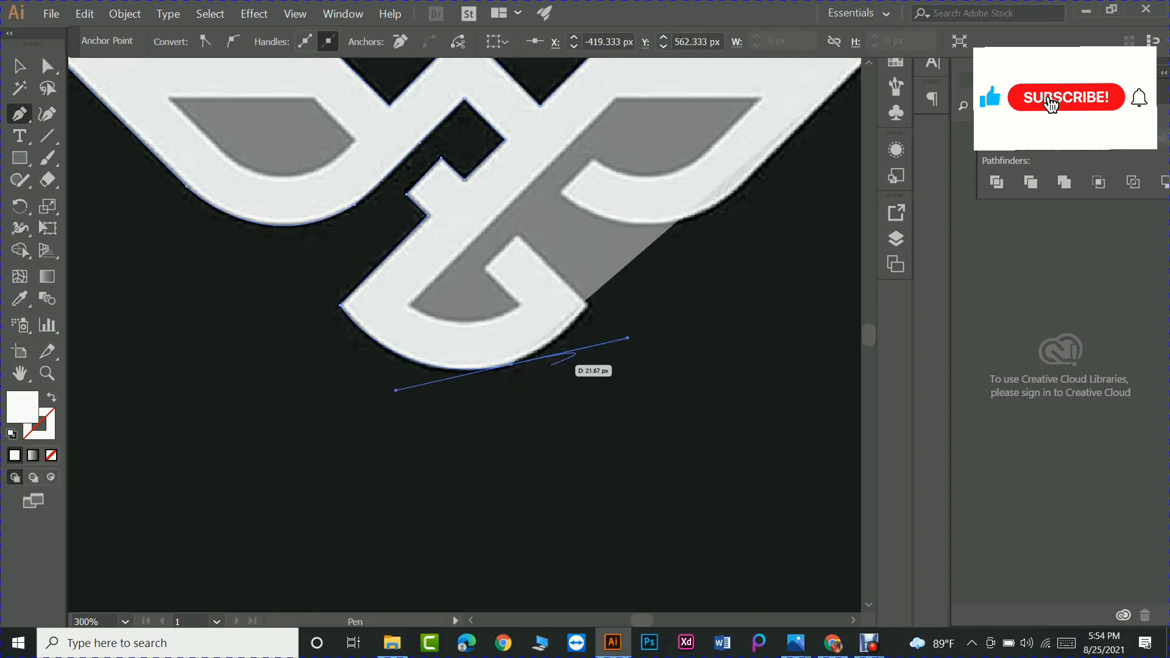
pyautogui.scroll(2, 557, 347)
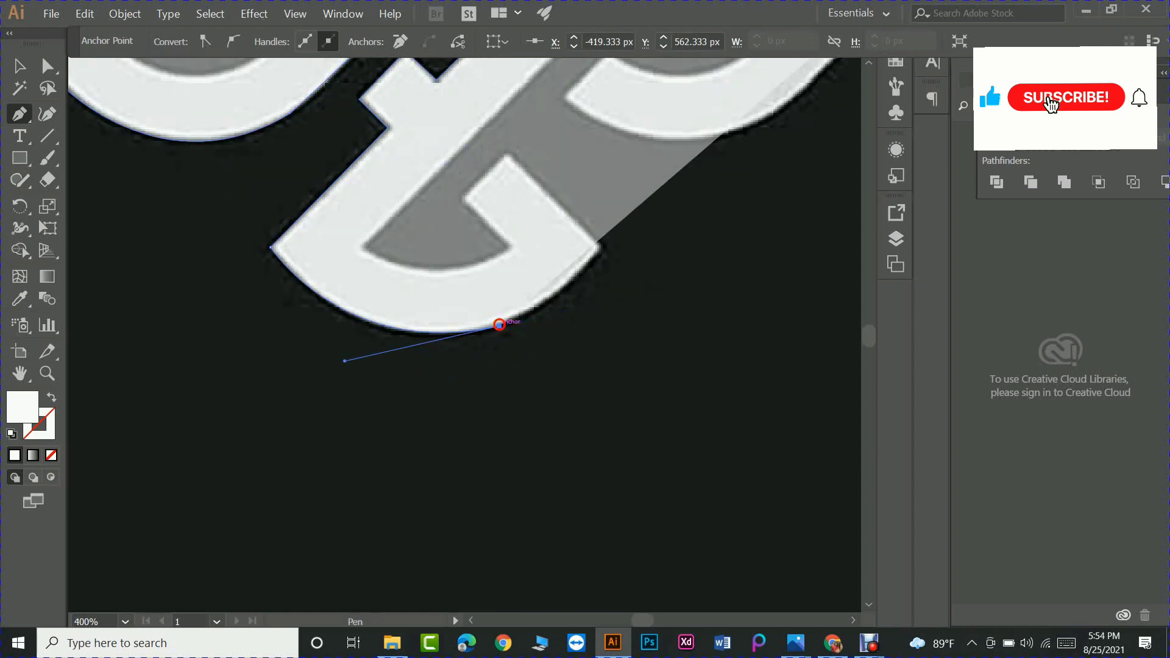
pyautogui.moveTo(499, 324); pyautogui.dragTo(637, 183)
pyautogui.click(657, 183)
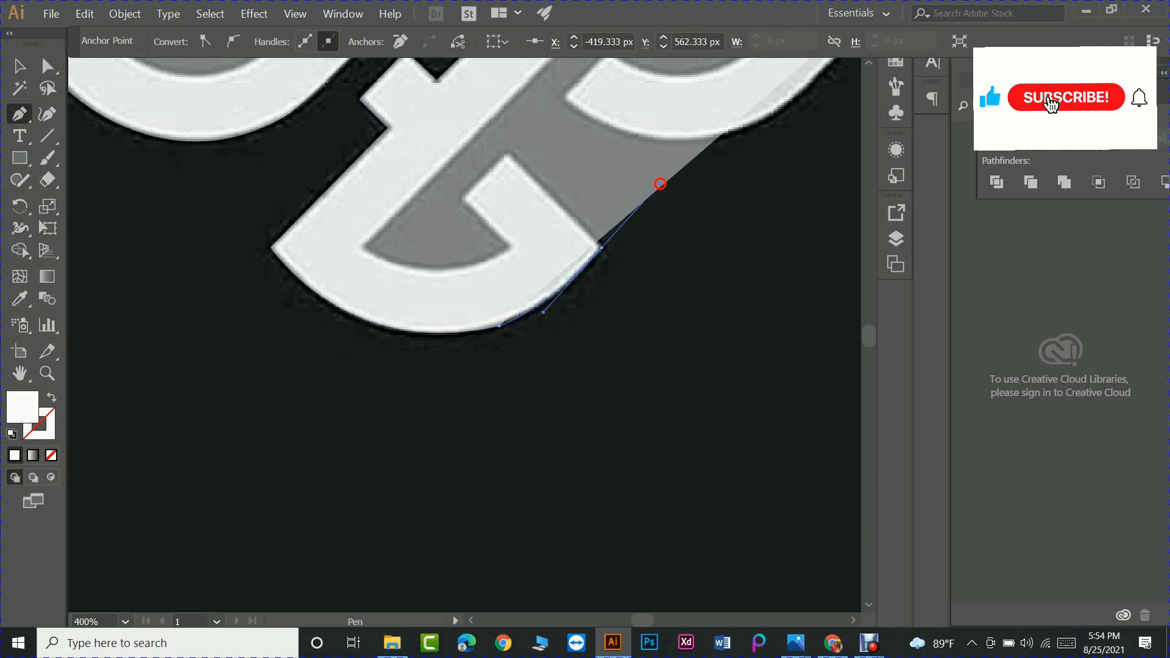
pyautogui.click(602, 248)
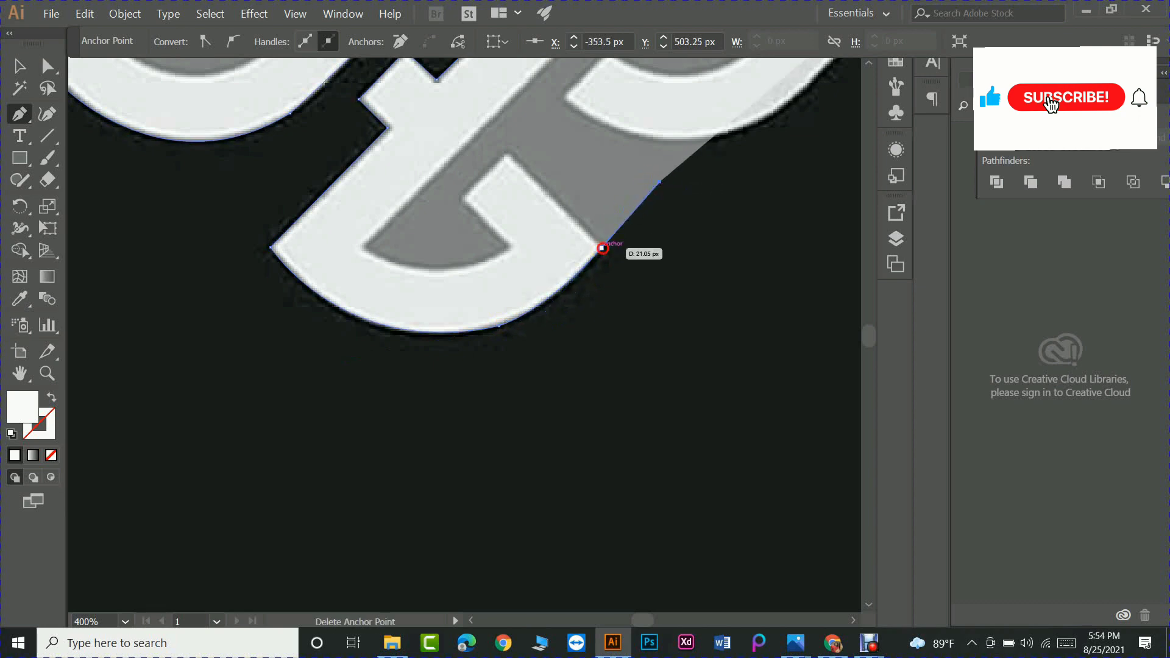
pyautogui.click(602, 248)
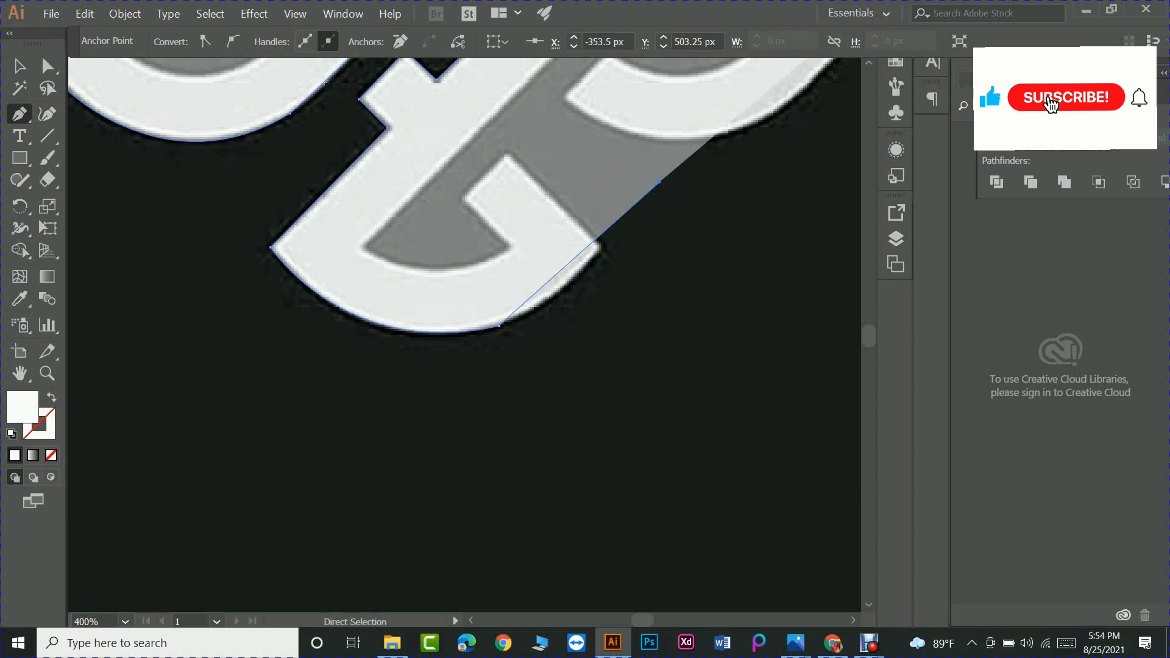
pyautogui.hotkey('ctrl', 'z')
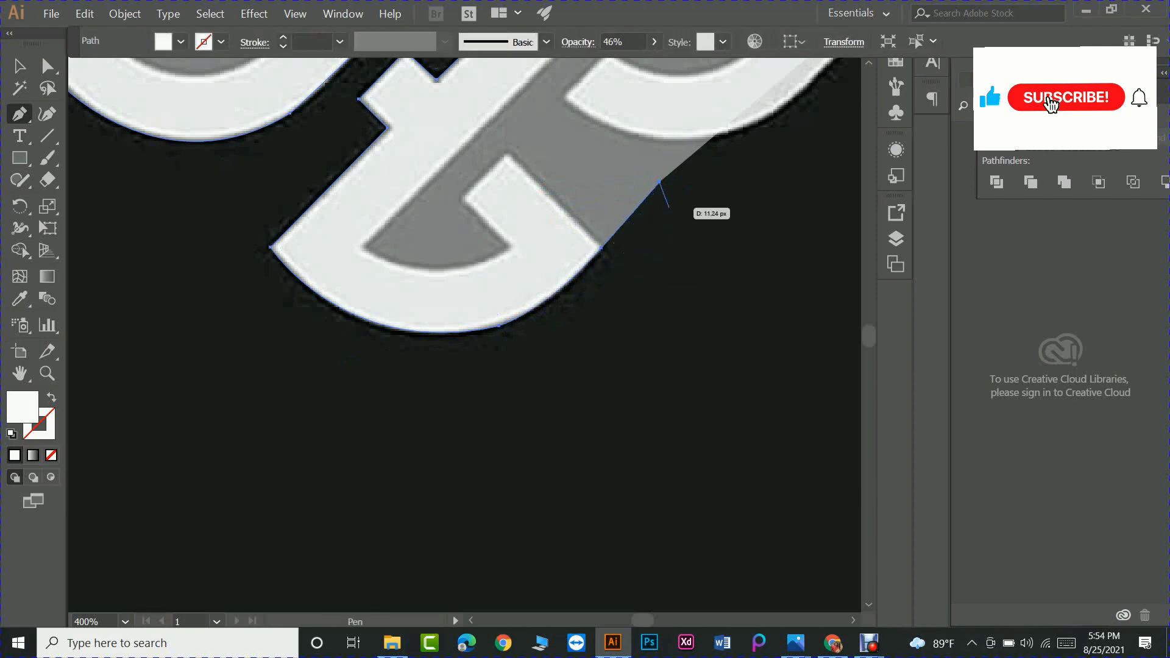
pyautogui.hotkey('ctrl', 'z')
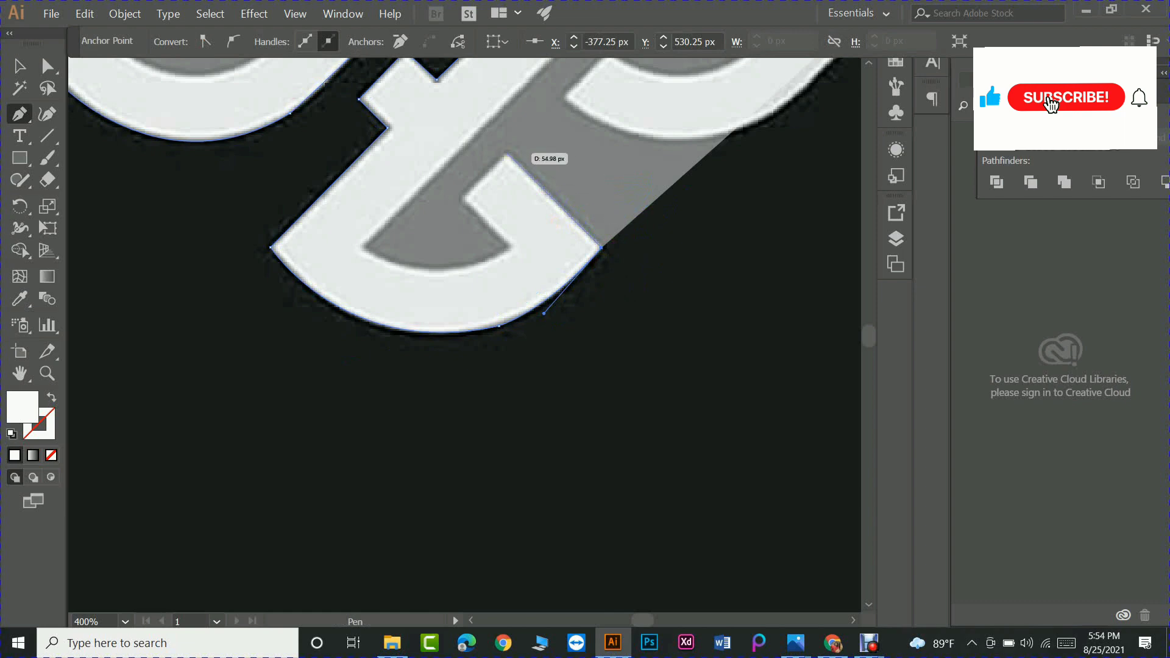
# Step: Trace the tail's hooked end and its curved inner edge, removing the outgoing handle at the inner left corner
pyautogui.click(509, 151)
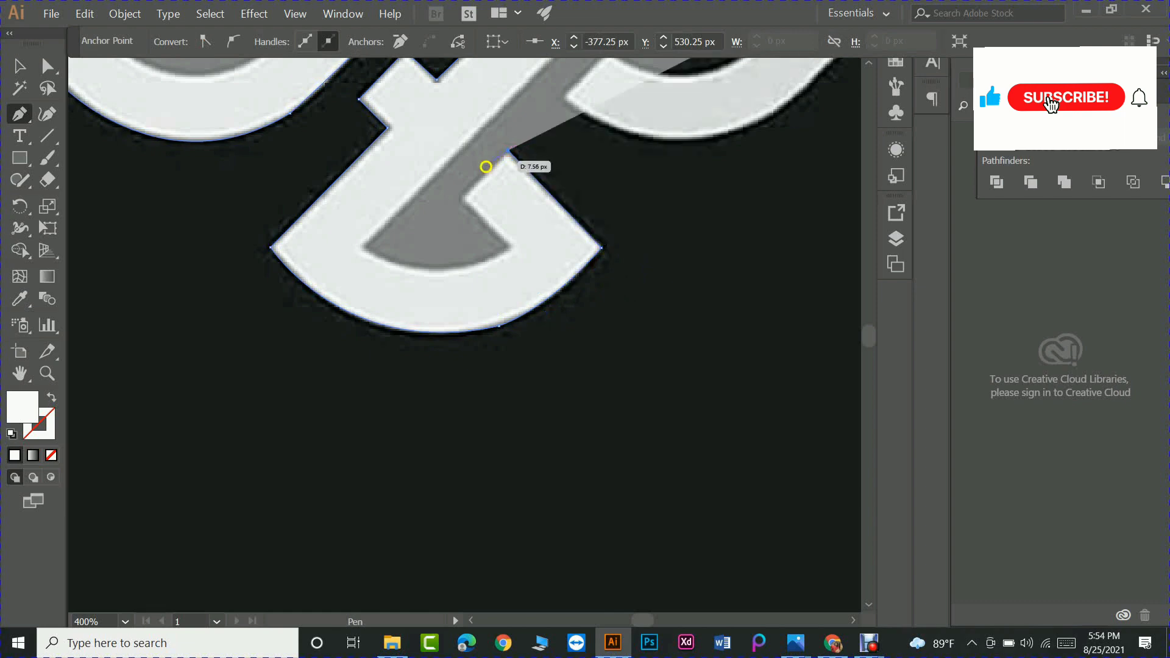
pyautogui.click(462, 197)
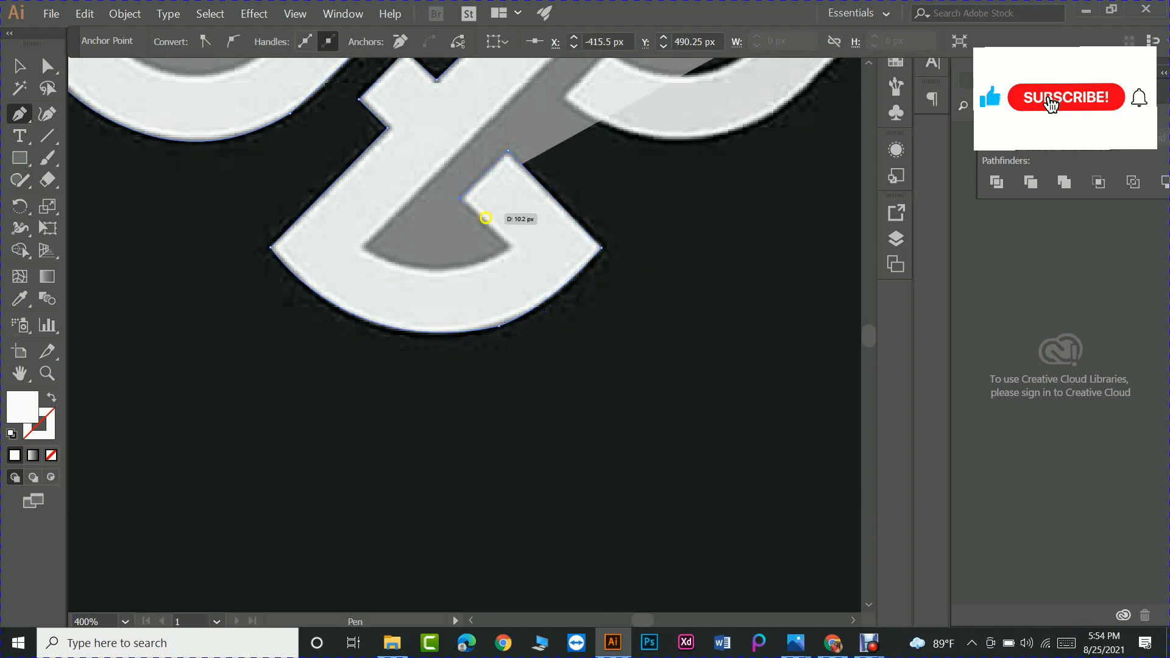
pyautogui.click(509, 247)
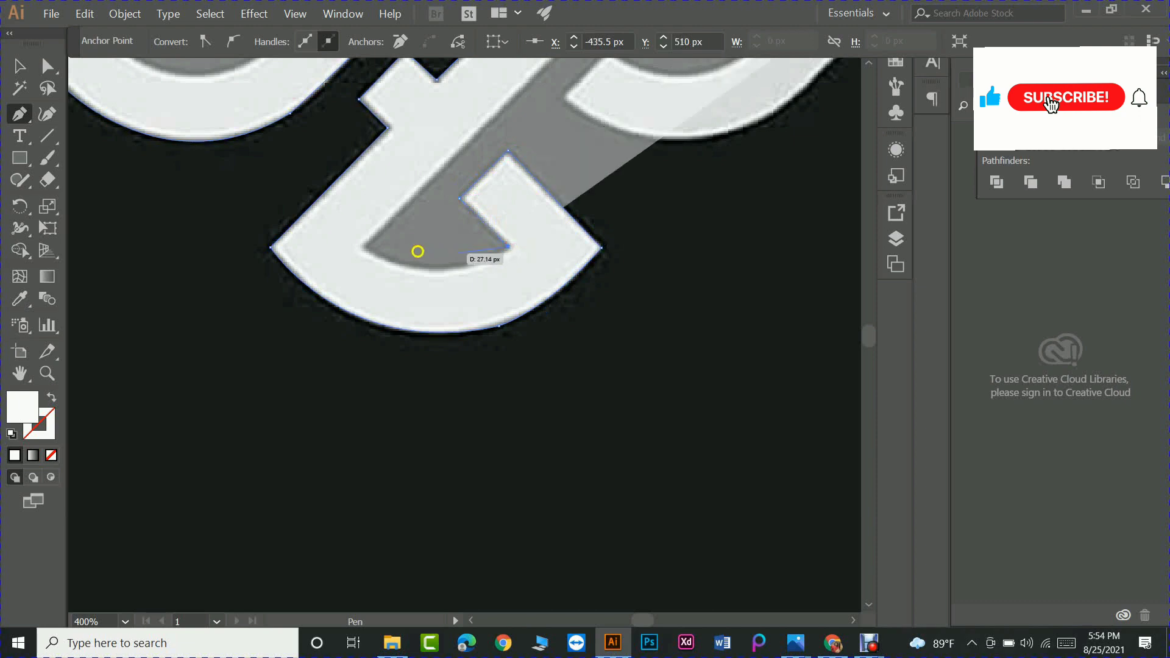
pyautogui.moveTo(365, 247); pyautogui.dragTo(305, 205)
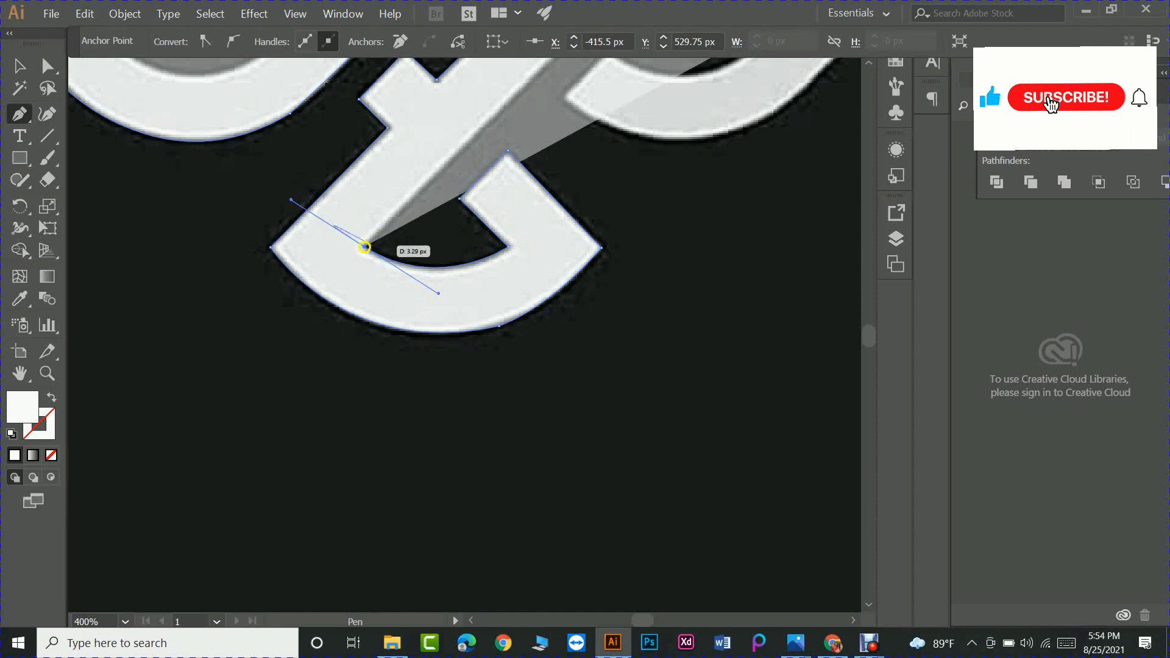
pyautogui.click(365, 247)
# Step: Trace the long diagonal from the tail's inner left corner up to the right wing's inner upper corner
pyautogui.scroll(4, 449, 288)
pyautogui.scroll(1, 505, 254)
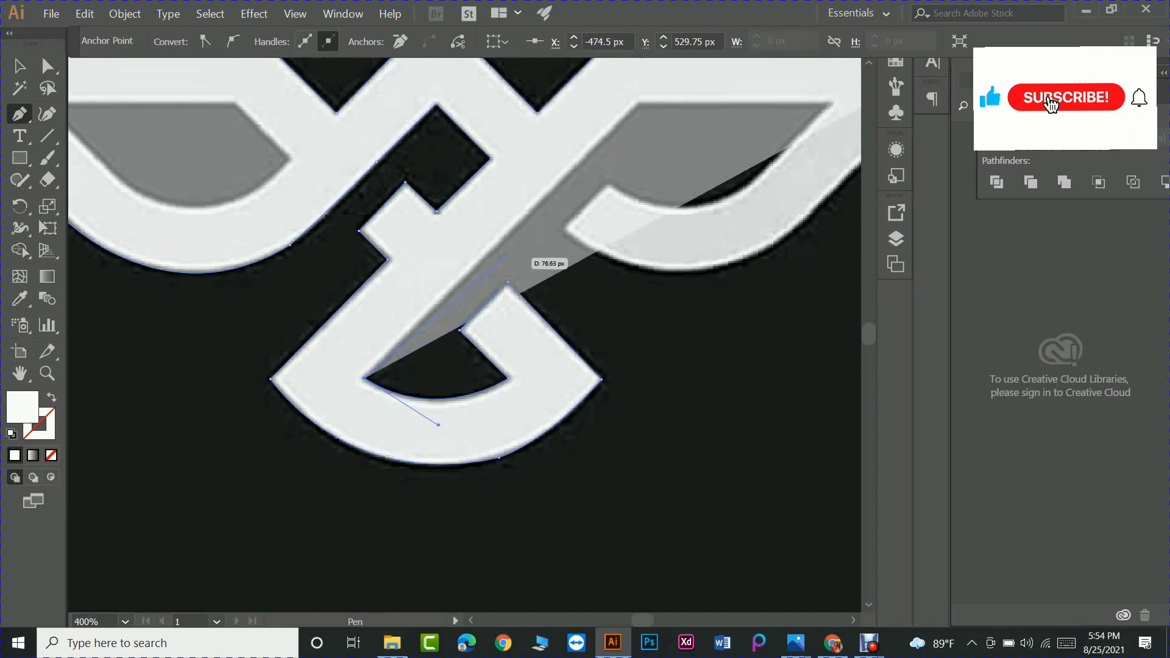
pyautogui.scroll(-1, 507, 263)
pyautogui.scroll(1, 505, 261)
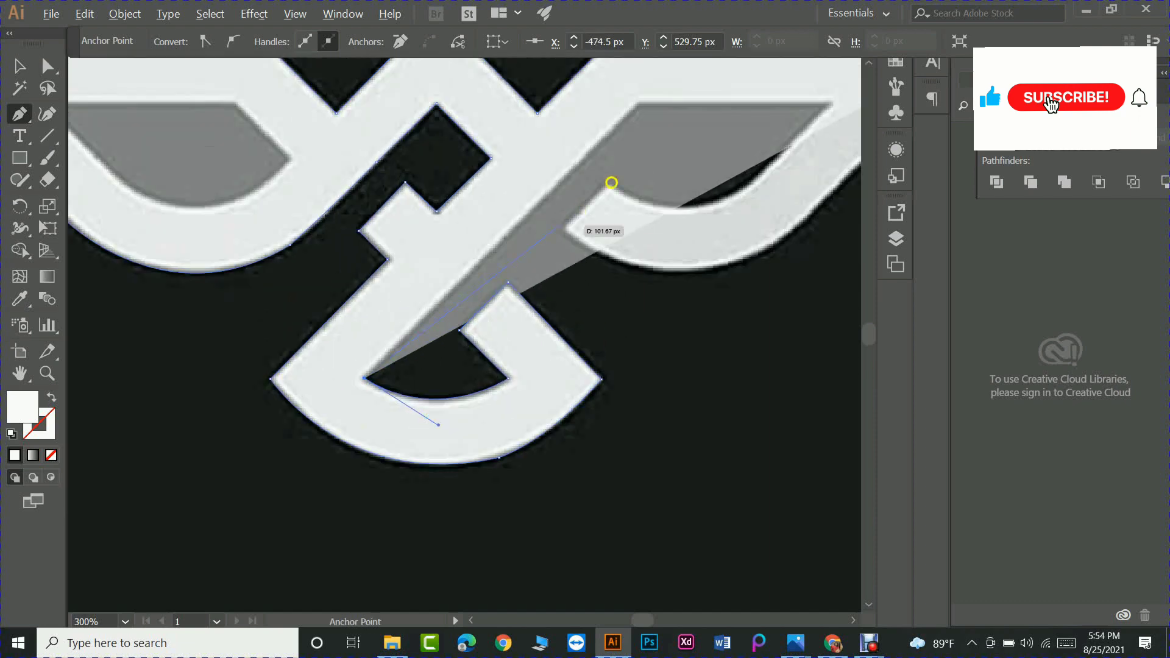
pyautogui.scroll(2, 608, 182)
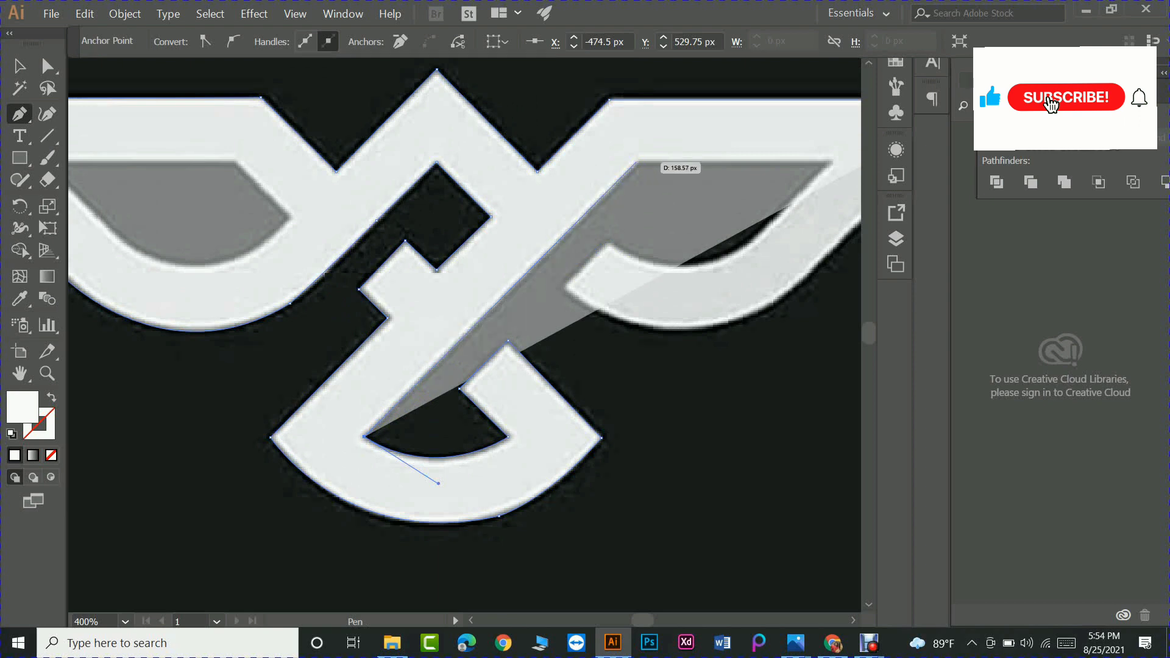
pyautogui.click(639, 163)
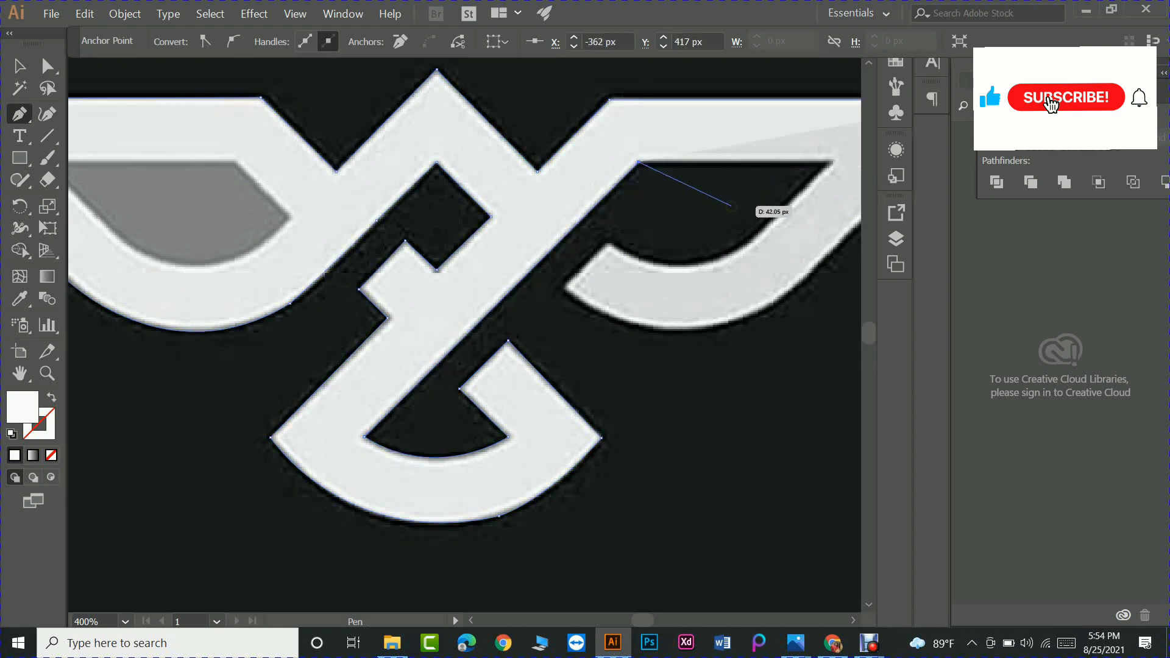
# Step: Trace the right wing's inner edge along the straight top, the diagonal and the curve to its blunt end, removing the outgoing handle
pyautogui.moveTo(731, 206); pyautogui.dragTo(630, 191)
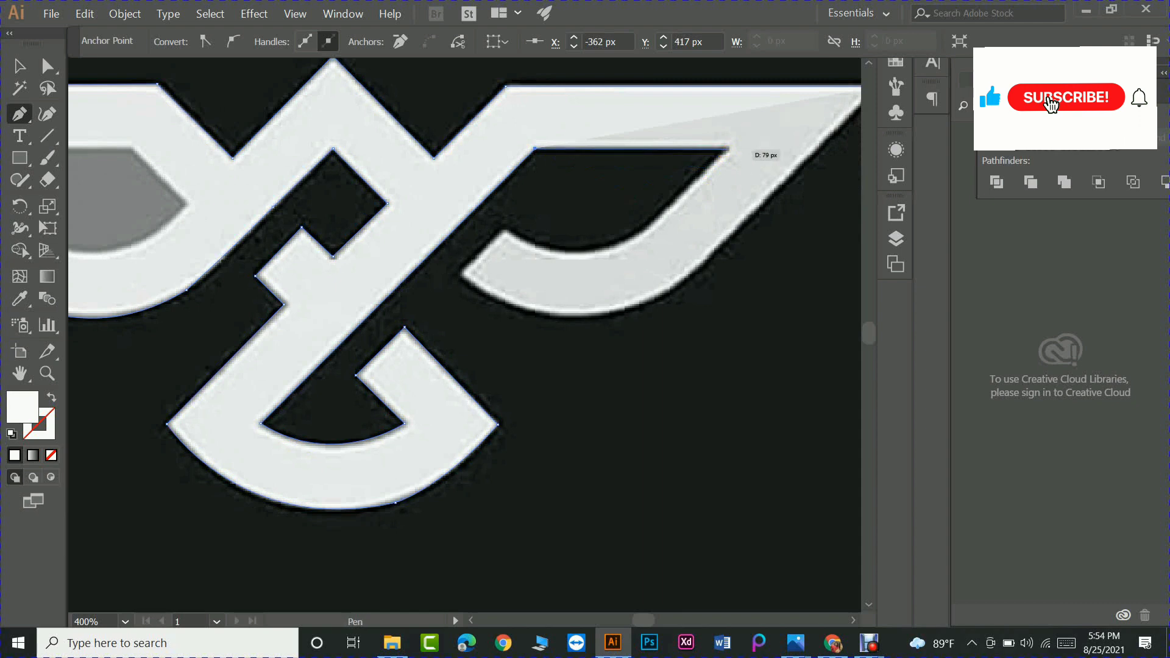
pyautogui.click(728, 148)
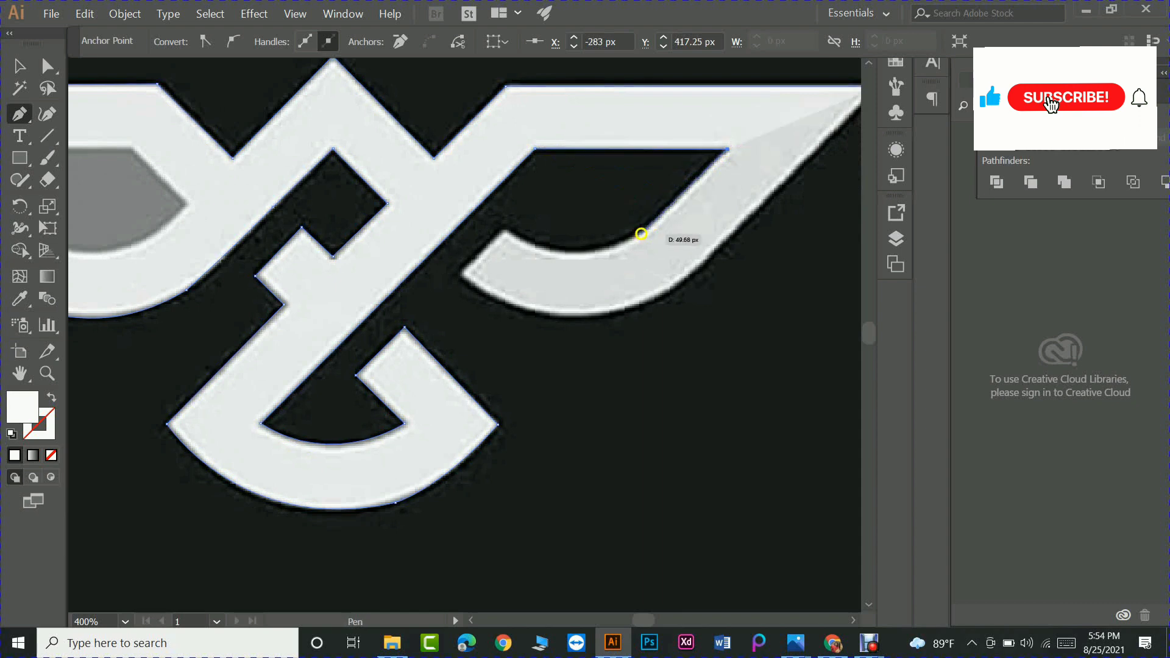
pyautogui.click(639, 232)
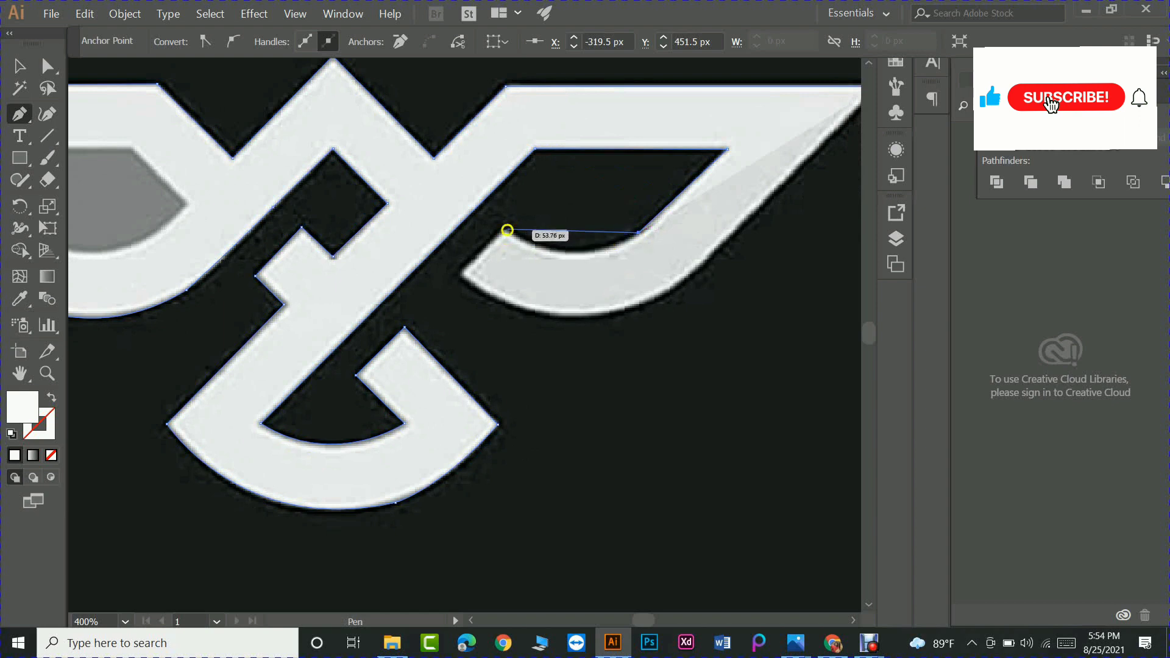
pyautogui.moveTo(504, 231); pyautogui.dragTo(417, 182)
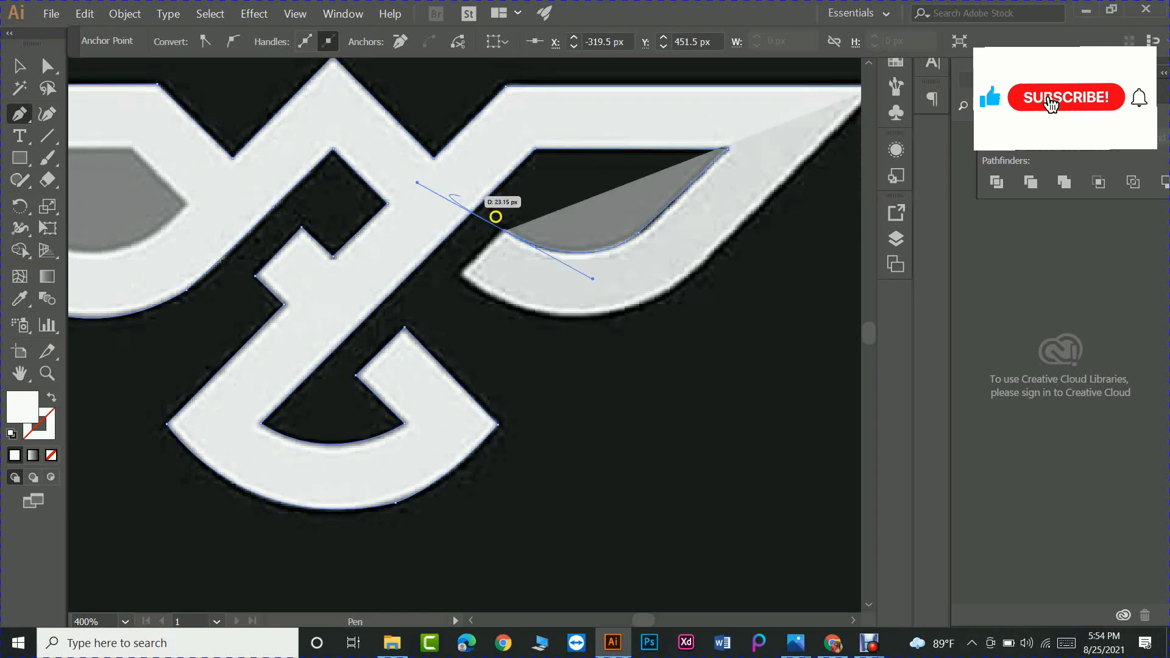
pyautogui.click(504, 231)
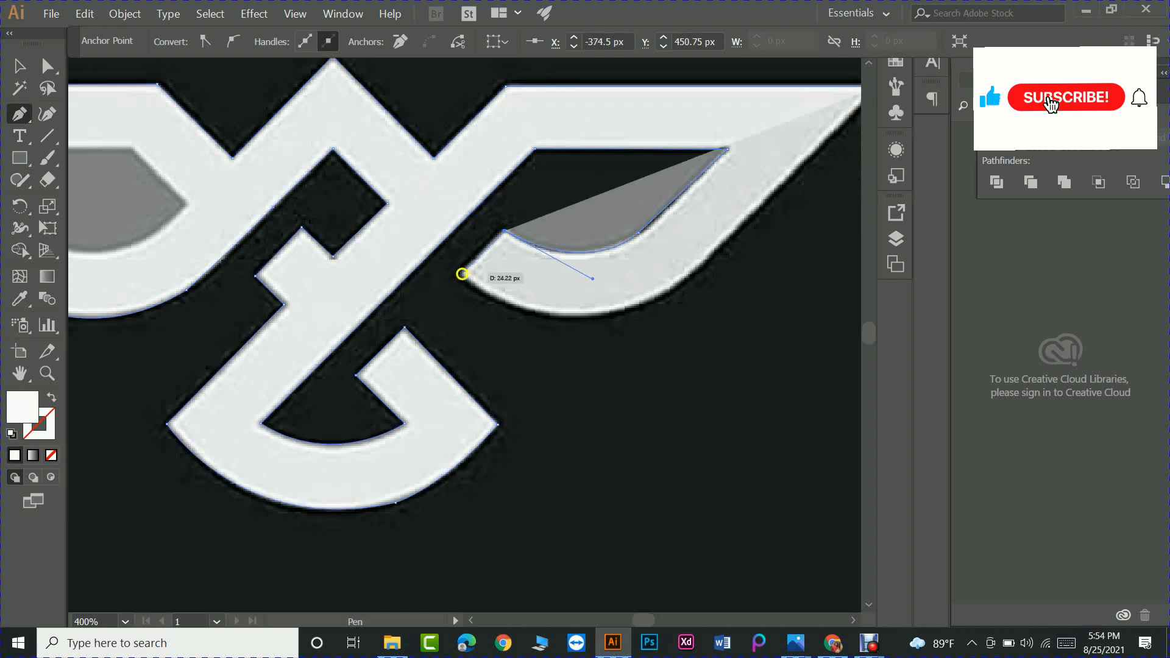
# Step: Trace the right wing's blunt end and curved outer edge, closing the bird outline at the wing tip
pyautogui.click(462, 274)
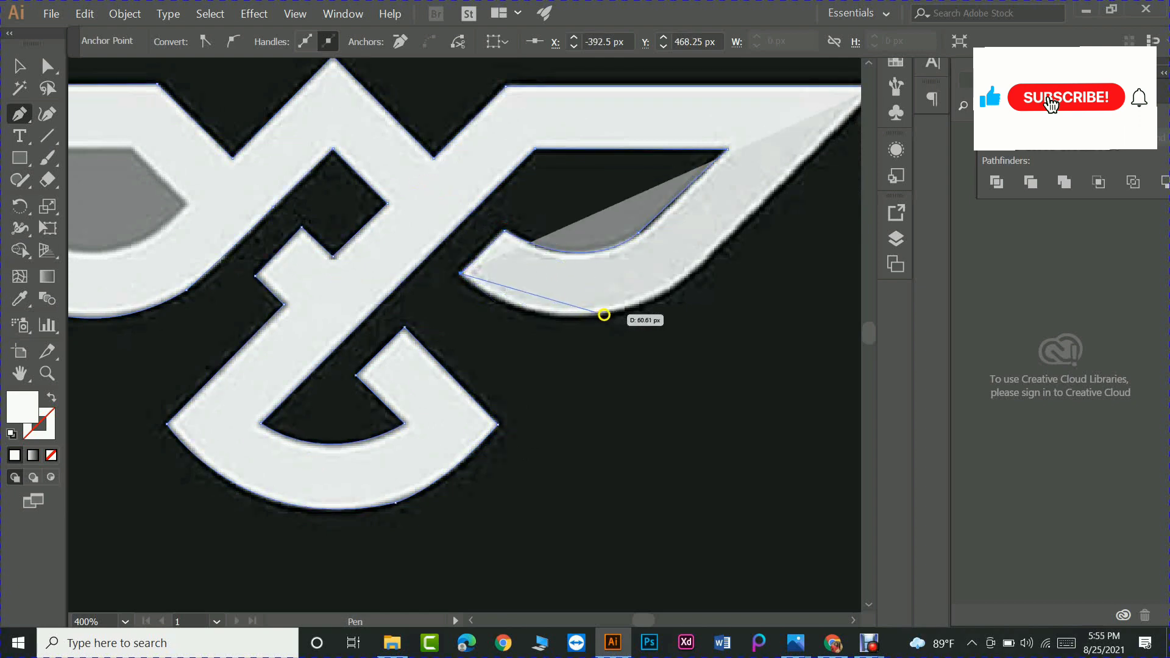
pyautogui.moveTo(604, 315); pyautogui.dragTo(506, 388)
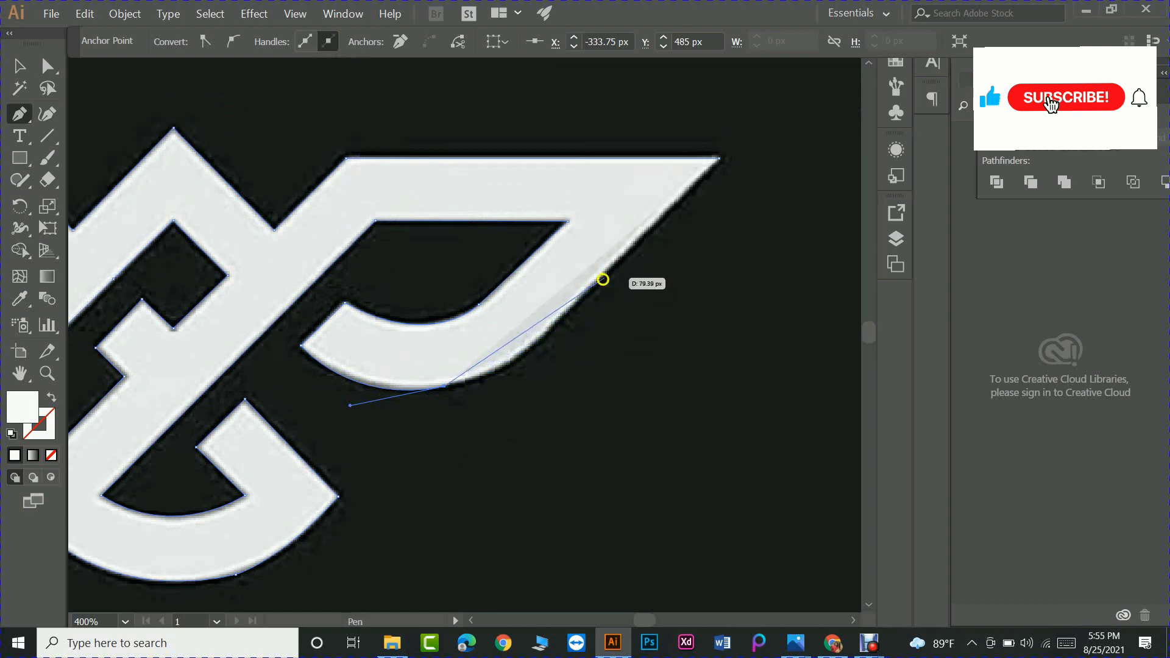
pyautogui.moveTo(601, 278); pyautogui.dragTo(696, 183)
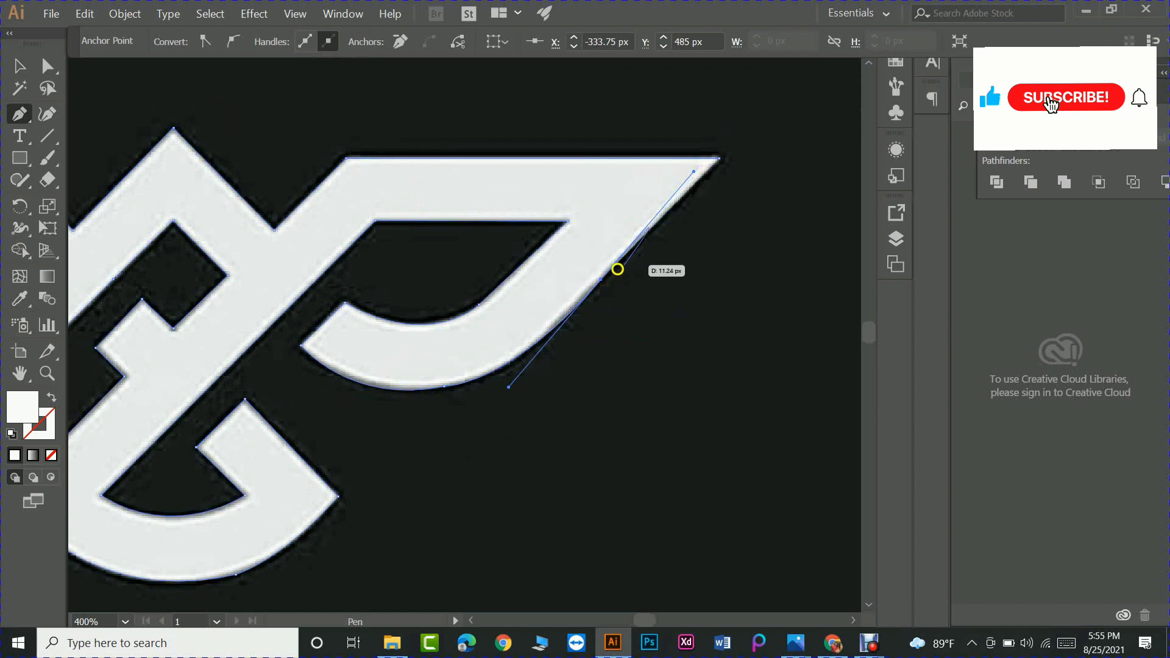
pyautogui.moveTo(603, 277); pyautogui.dragTo(719, 160)
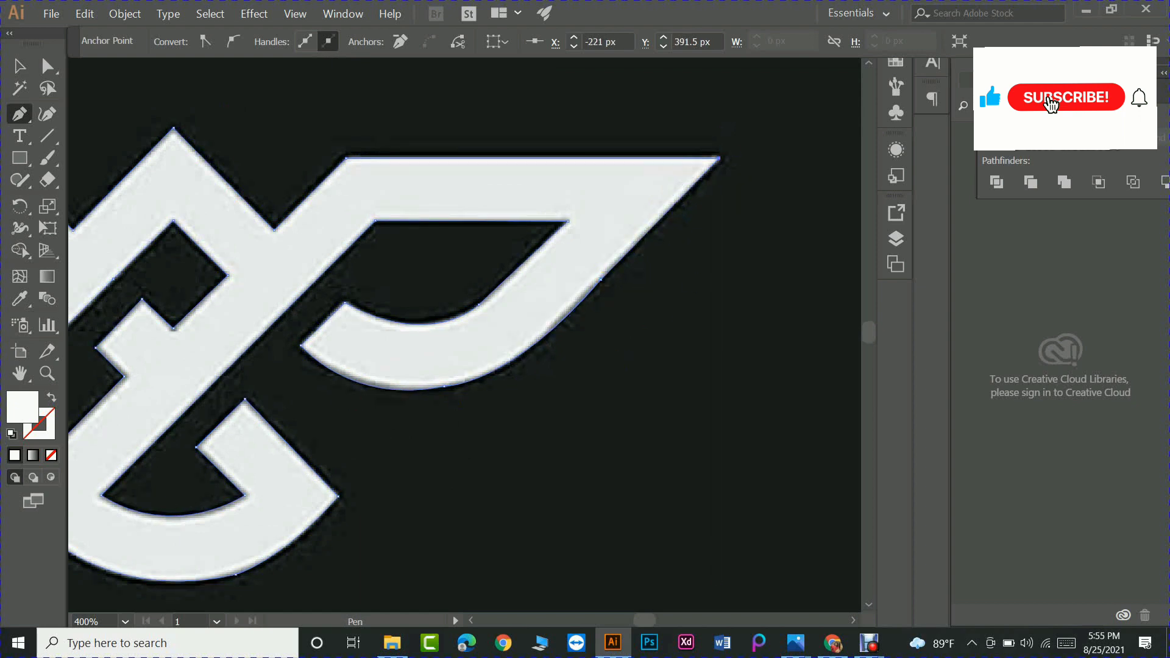
# Step: Trace the left wing's inner opening as a separate closed path with a curved lower edge
pyautogui.scroll(-2, 344, 398)
pyautogui.moveTo(354, 400); pyautogui.dragTo(627, 334)
pyautogui.scroll(1, 509, 384)
pyautogui.scroll(2, 418, 248)
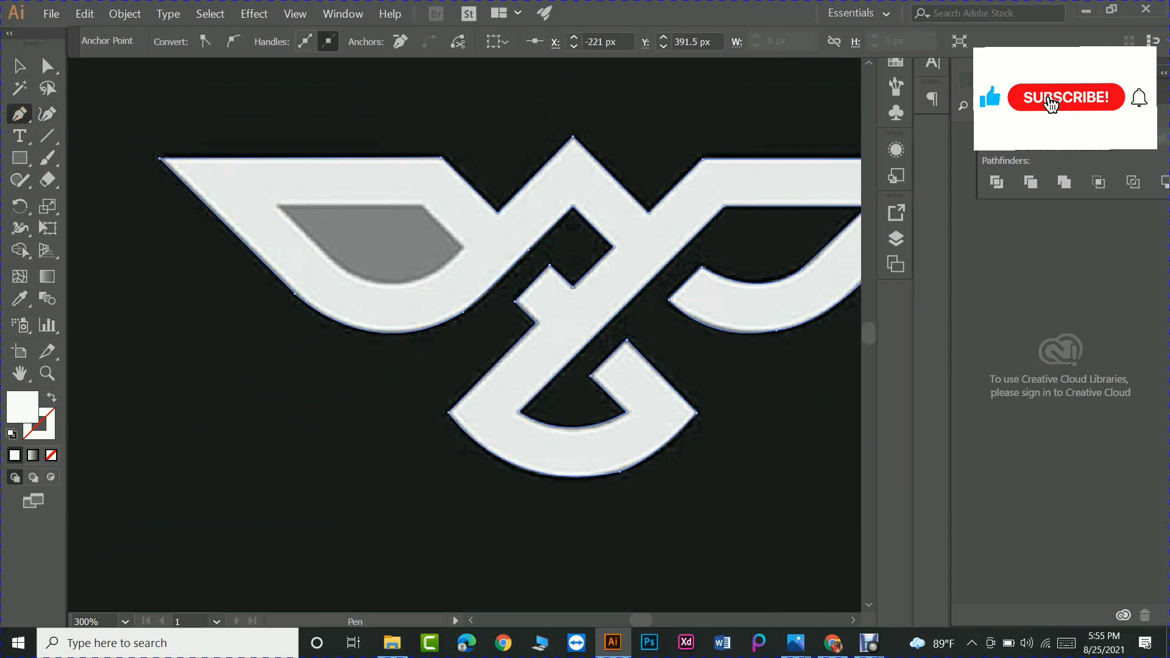
pyautogui.click(277, 206)
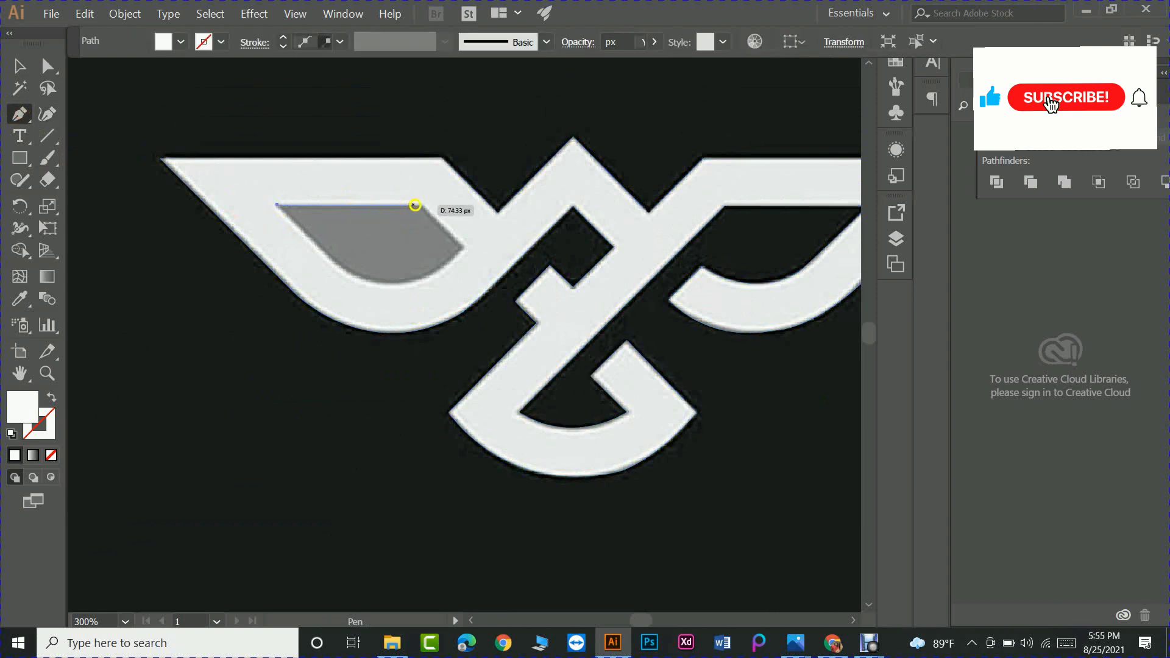
pyautogui.click(462, 247)
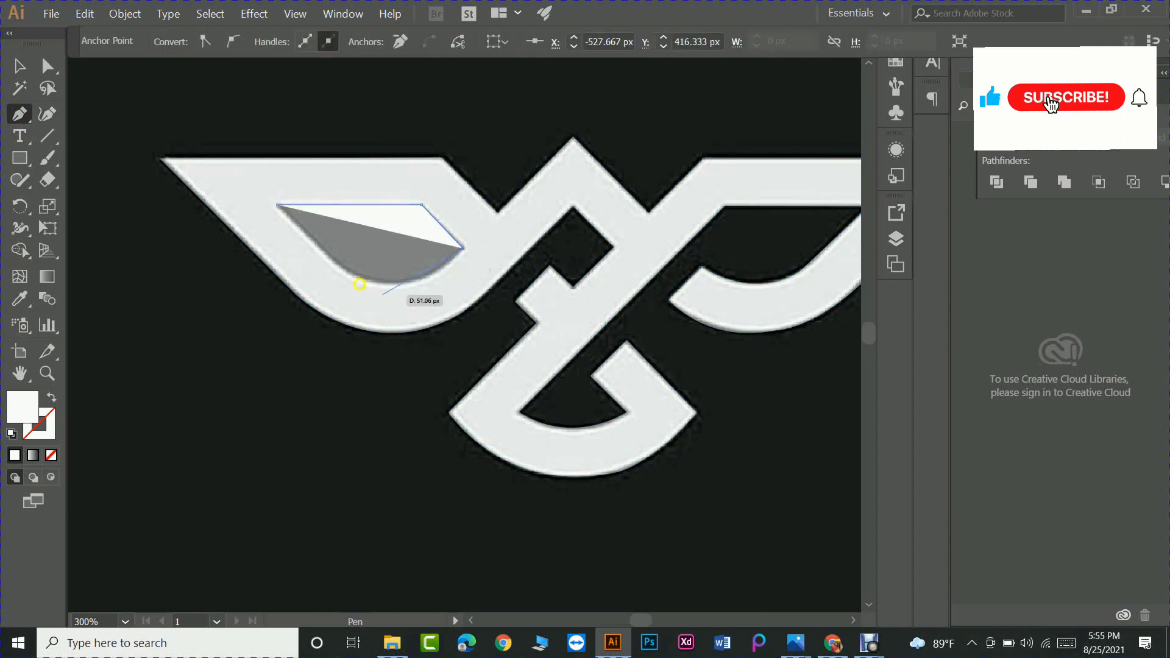
pyautogui.moveTo(329, 256); pyautogui.dragTo(249, 196)
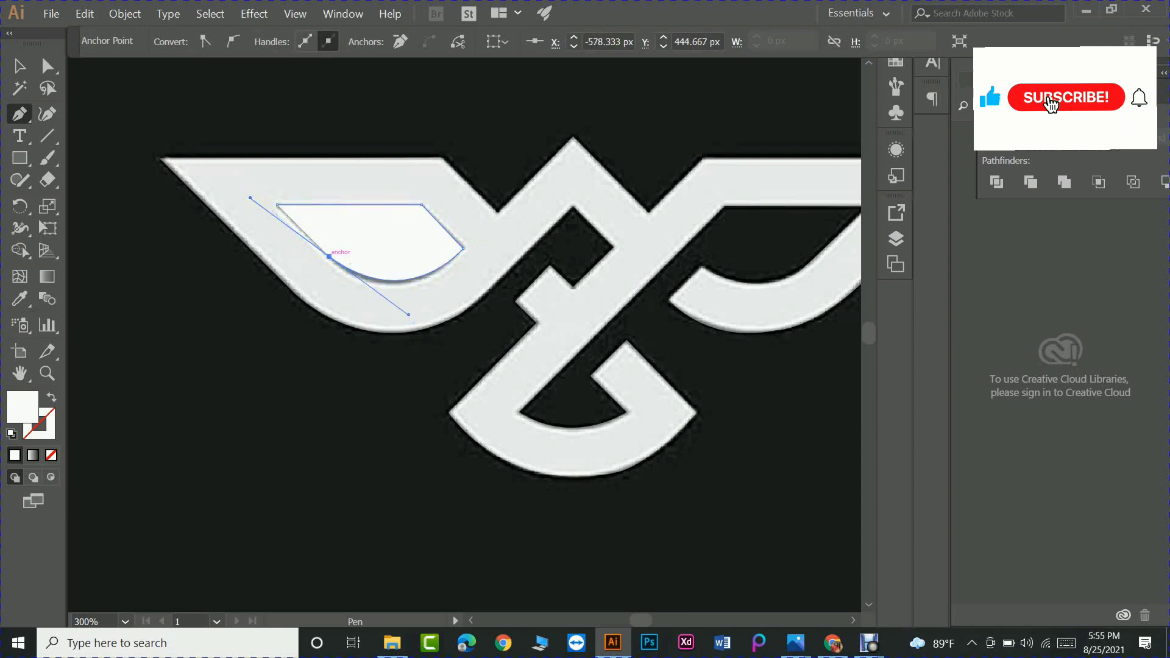
pyautogui.click(330, 256)
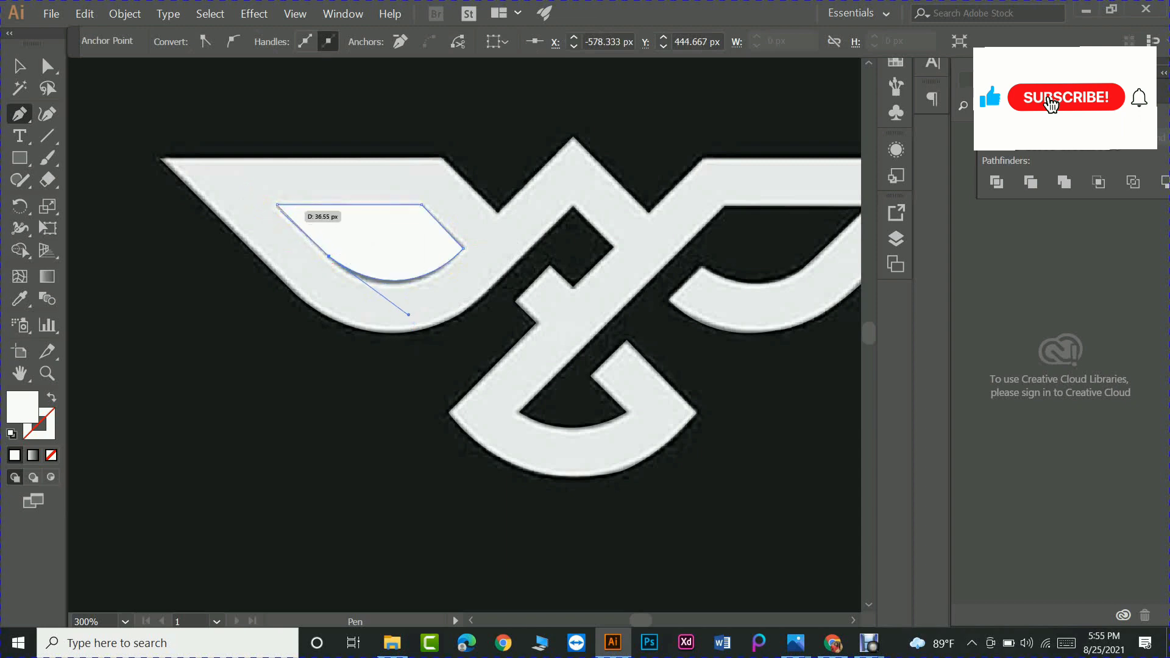
pyautogui.click(278, 206)
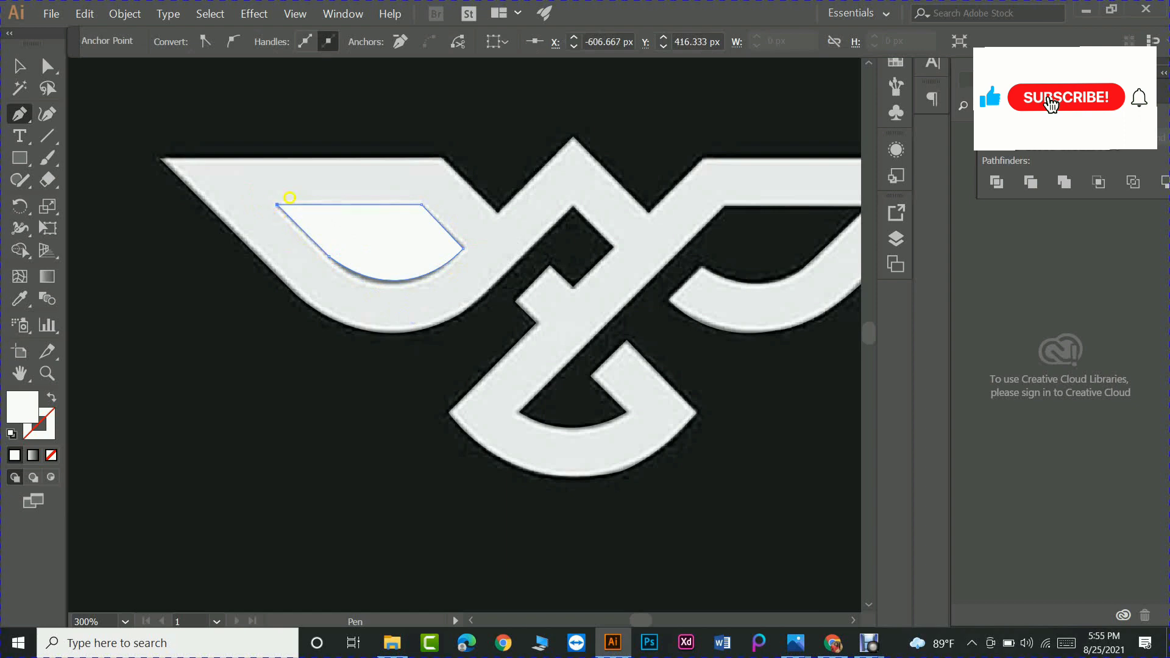
# Step: Move the reference image off to the left, clear of the traced bird paths
pyautogui.click(16, 64)
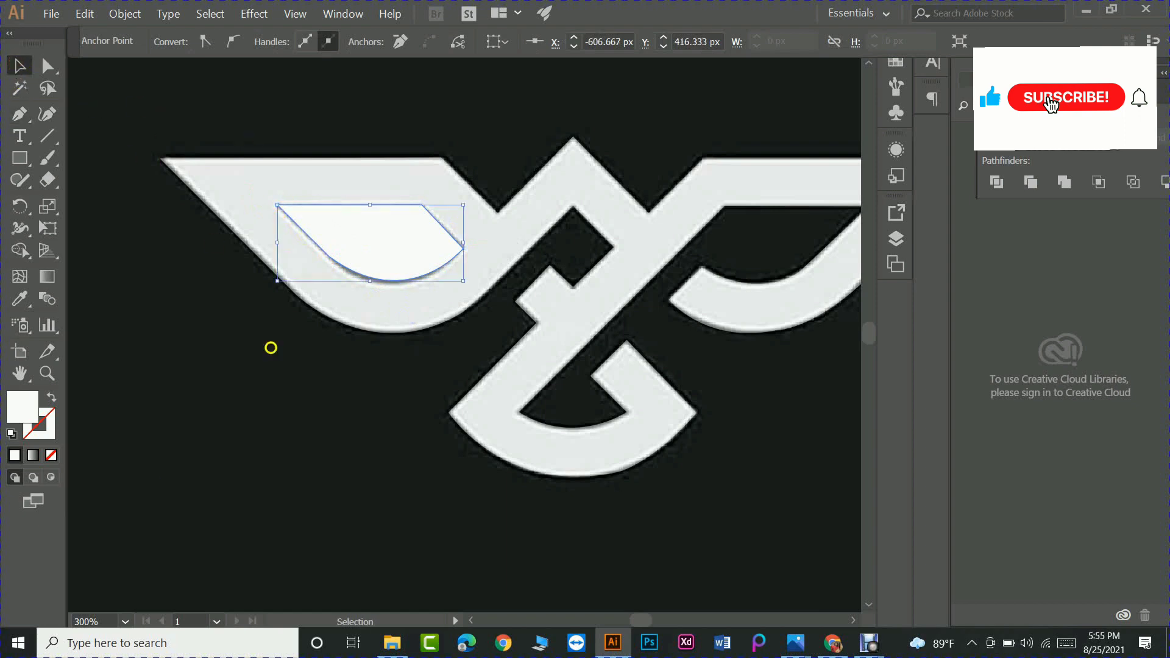
pyautogui.hotkey('ctrl', '-')
pyautogui.hotkey('ctrl', '-')
pyautogui.hotkey('ctrl', '-')
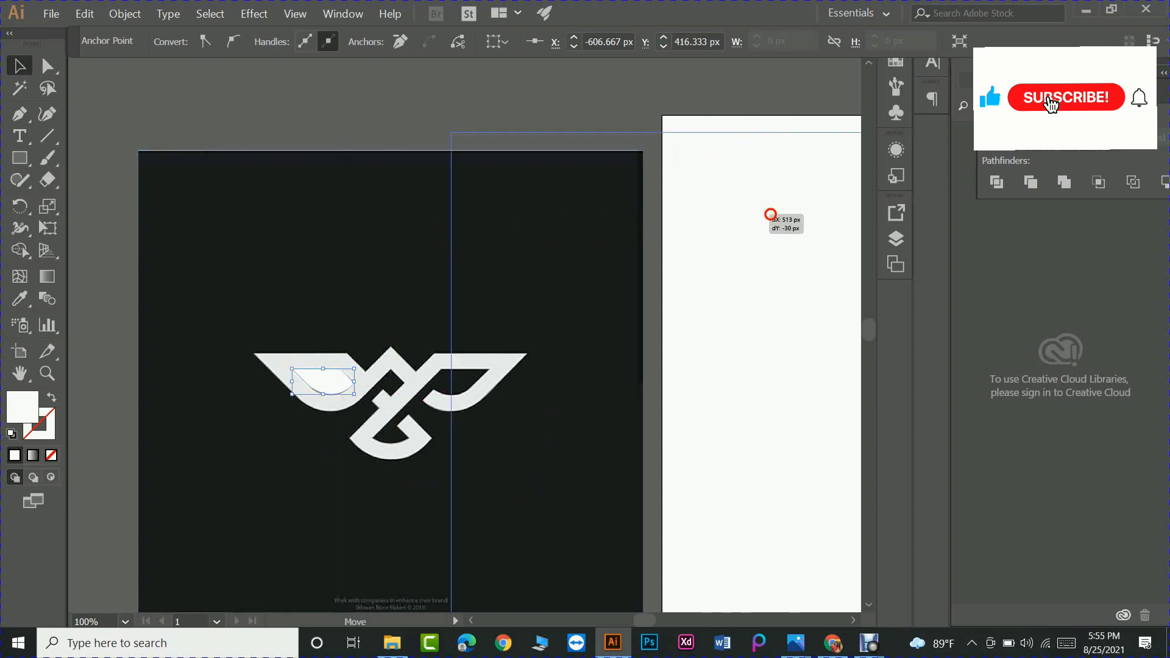
pyautogui.click(576, 382)
pyautogui.scroll(-3, 576, 383)
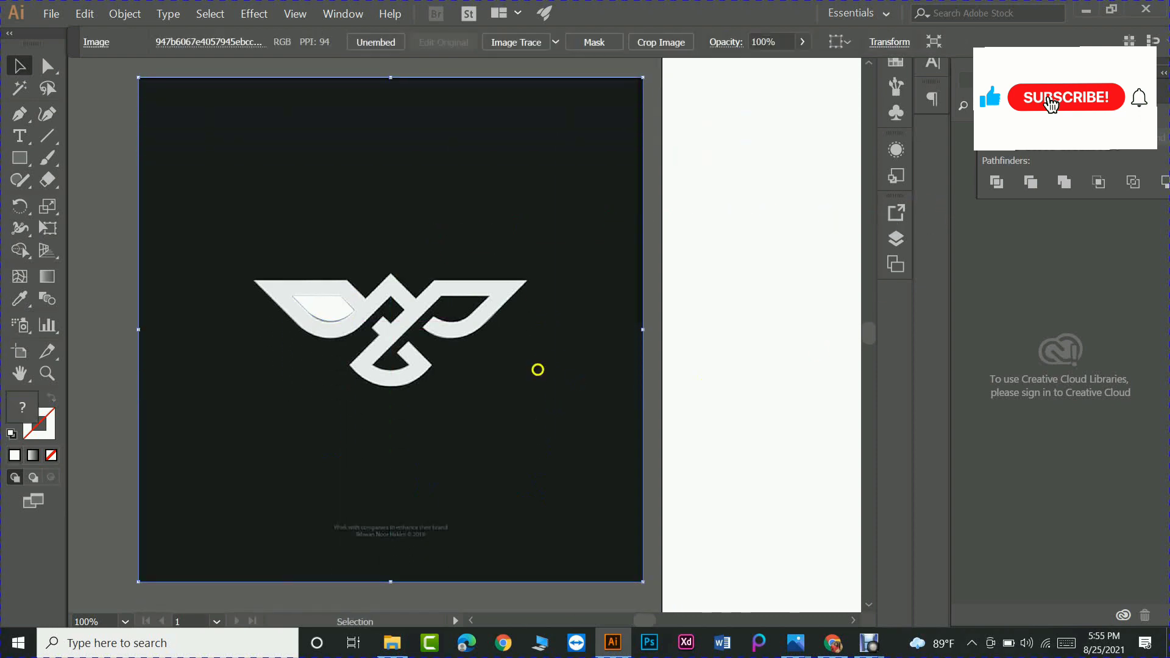
pyautogui.hotkey('ctrl', '-')
pyautogui.hotkey('ctrl', '-')
pyautogui.hotkey('ctrl', '-')
pyautogui.scroll(1, 482, 438)
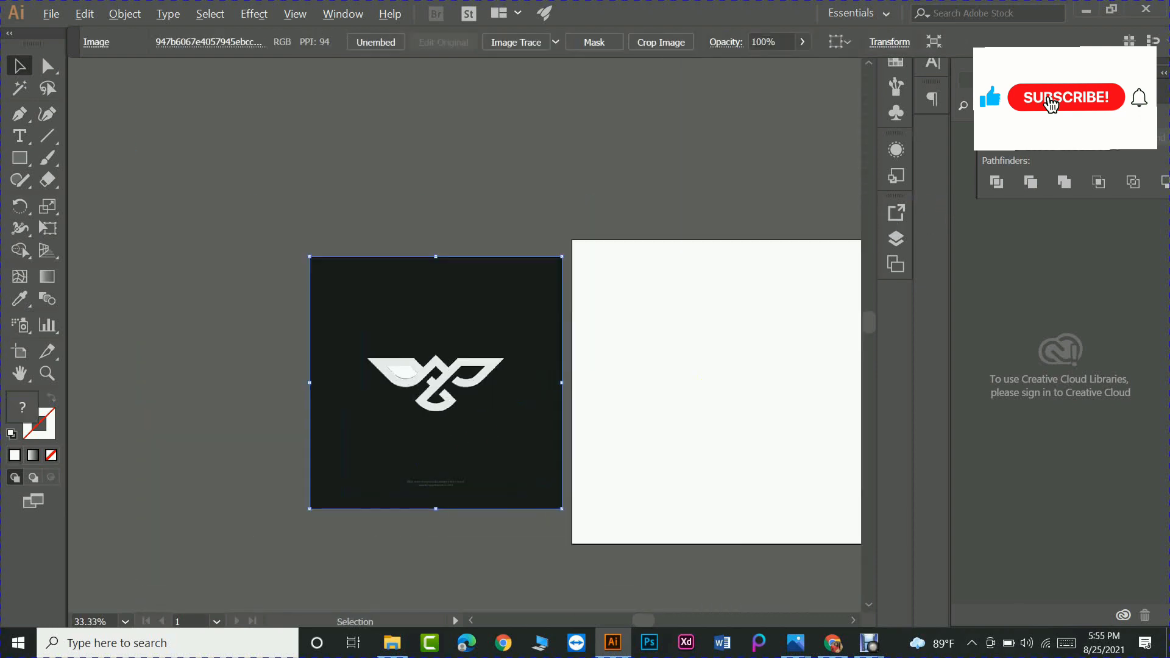
pyautogui.moveTo(477, 437); pyautogui.dragTo(216, 388)
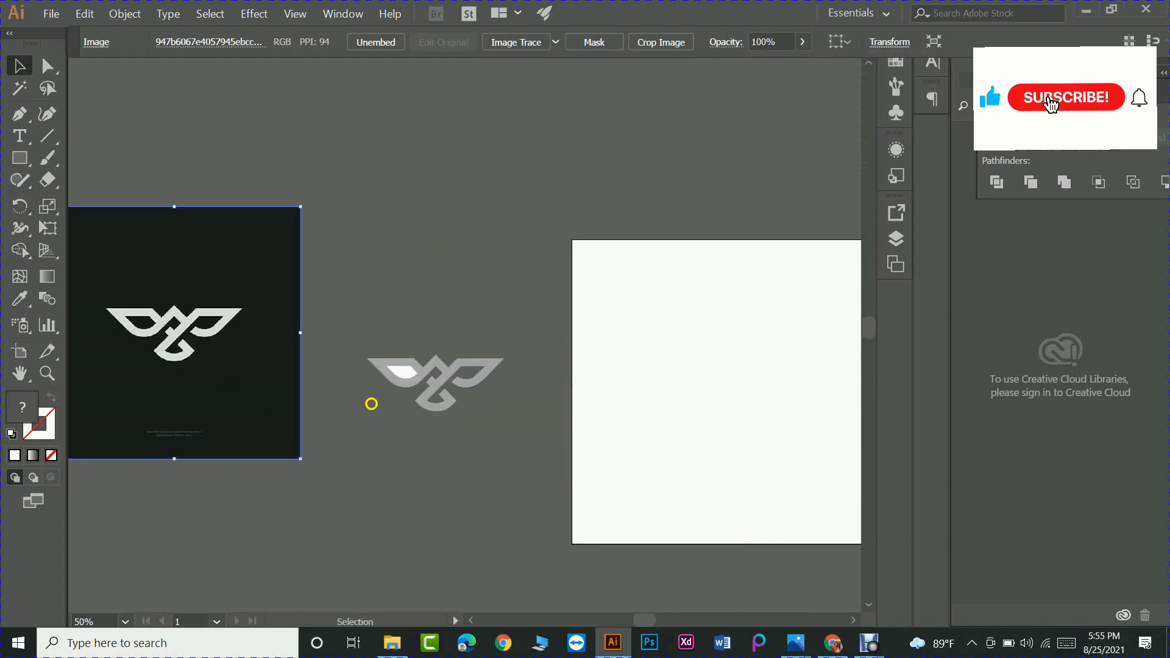
# Step: Select the bird outline together with the wing opening path and apply the Pathfinder Trim operation
pyautogui.moveTo(511, 451); pyautogui.dragTo(511, 451)
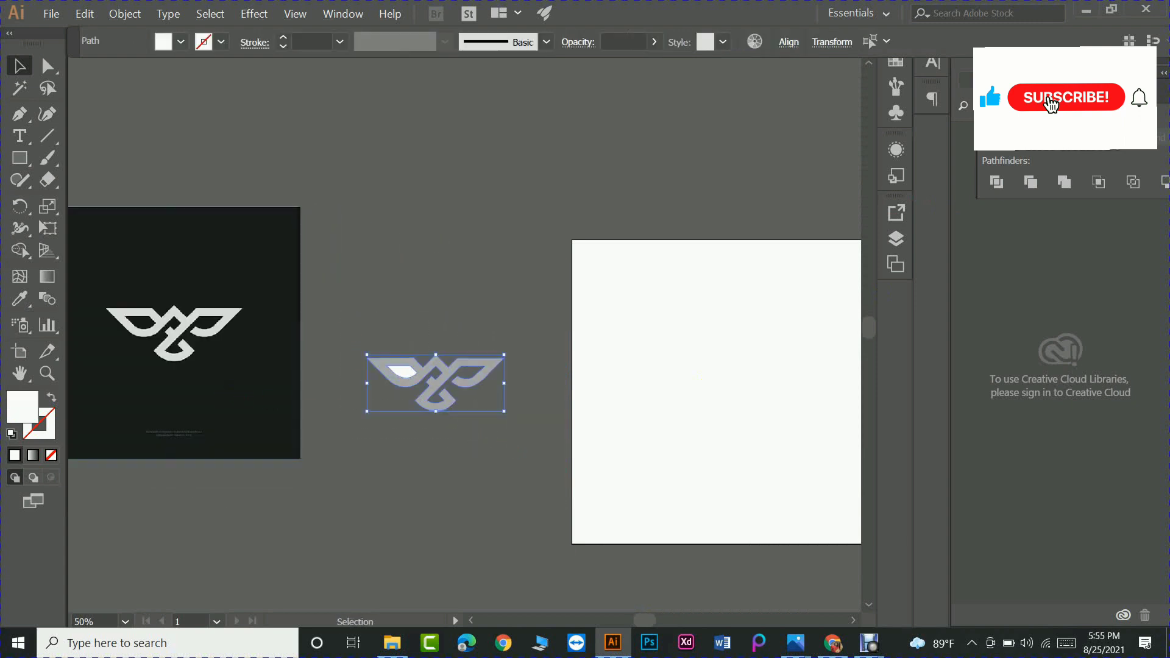
pyautogui.scroll(2, 513, 451)
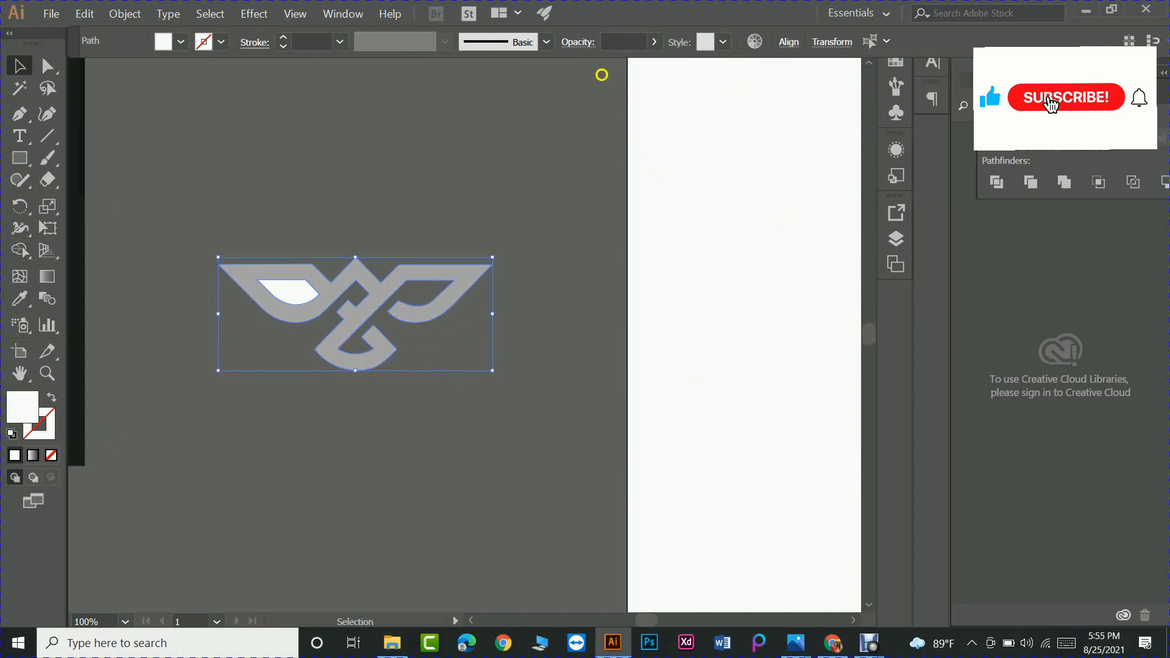
pyautogui.click(341, 15)
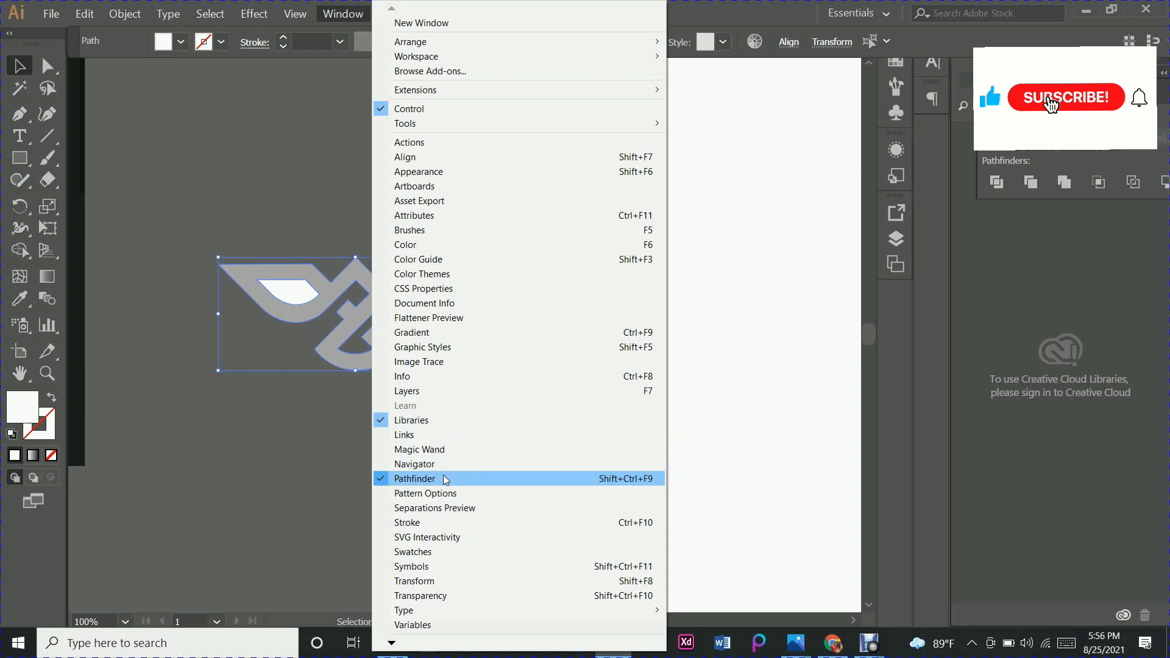
pyautogui.click(1060, 216)
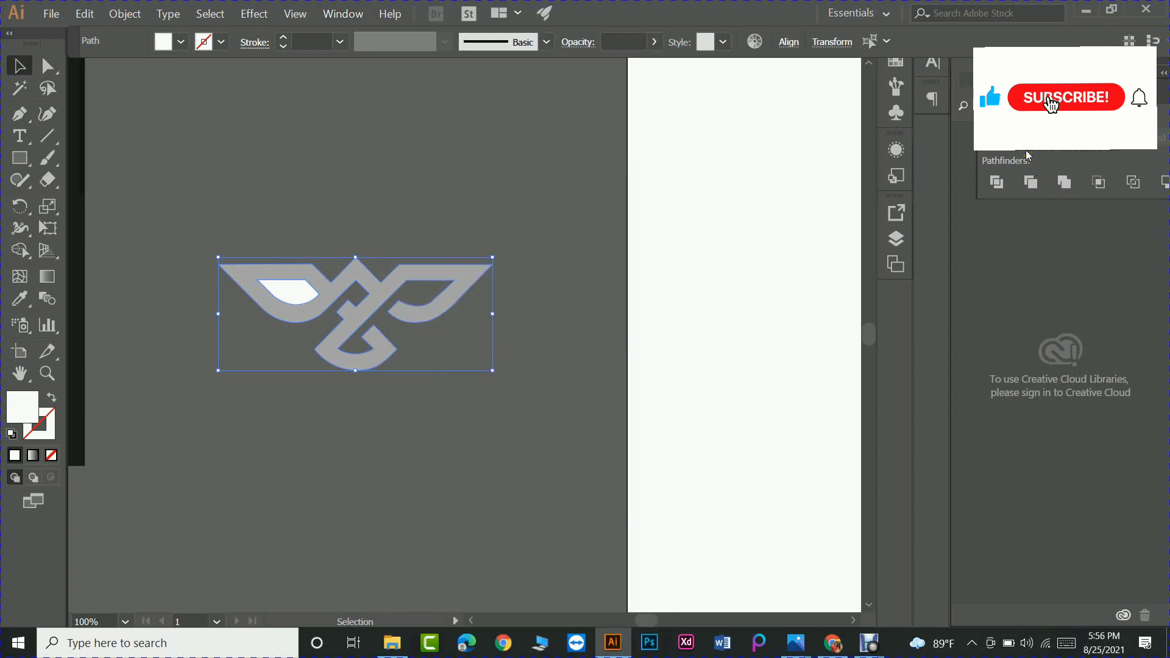
pyautogui.click(1026, 184)
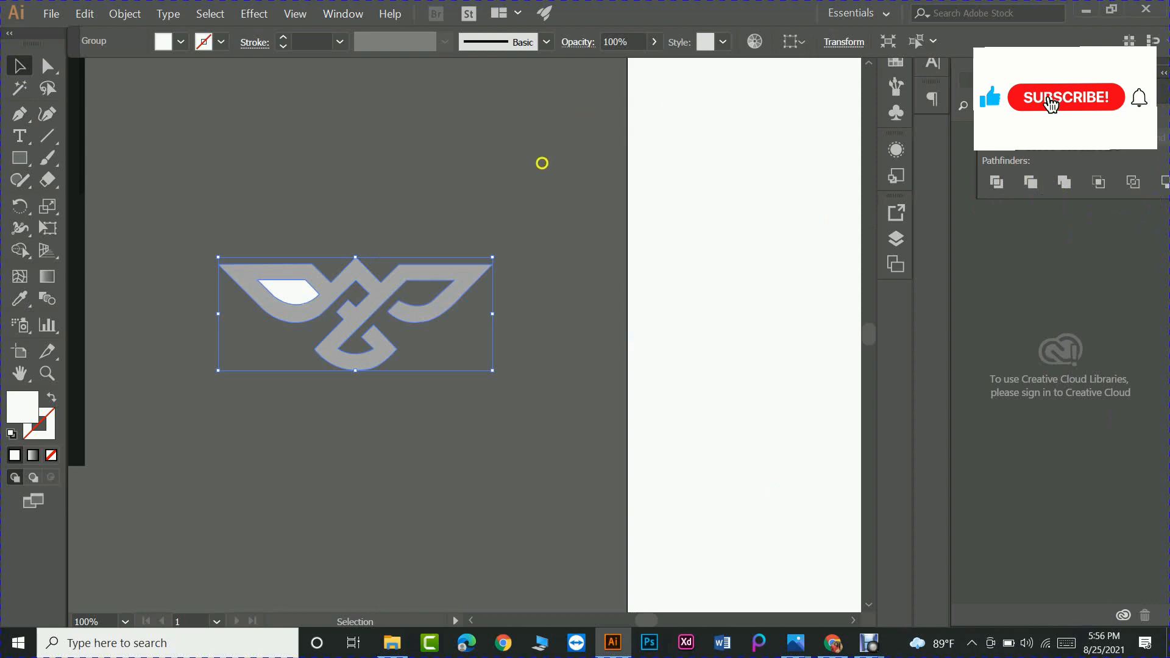
# Step: Ungroup the trimmed bird artwork and delete the white piece inside the left wing
pyautogui.click(523, 178)
pyautogui.hotkey('ctrl', 'a')
pyautogui.rightClick(329, 283)
pyautogui.click(360, 397)
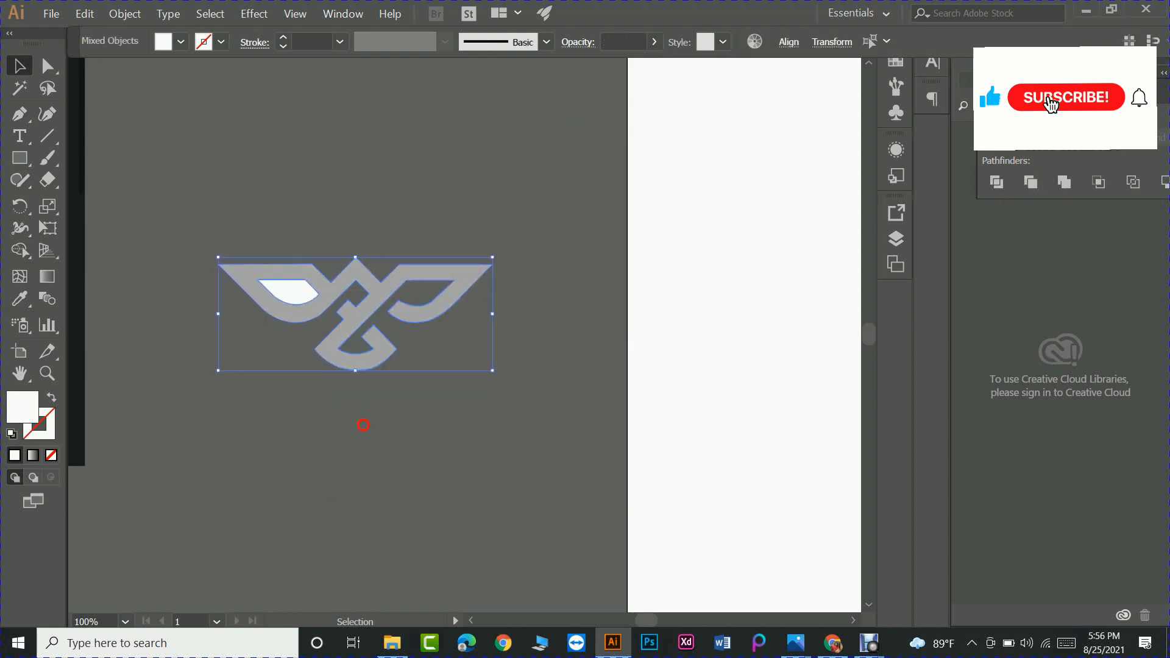
pyautogui.click(363, 425)
pyautogui.click(286, 287)
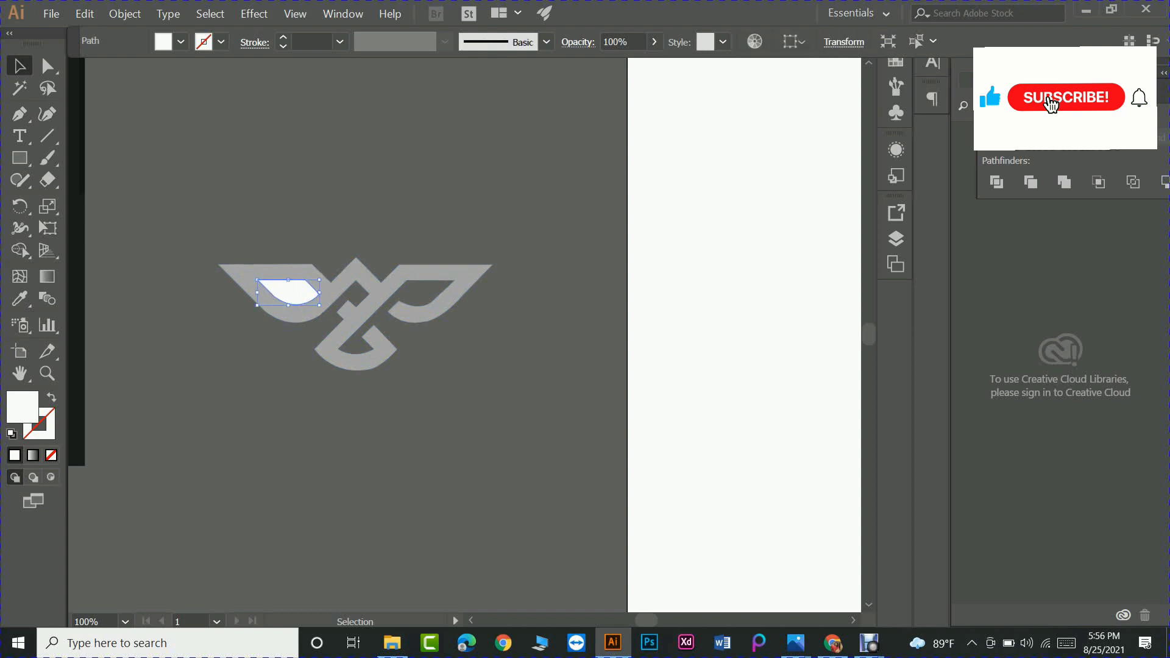
pyautogui.press('Delete')
# Step: Set the bird logo's opacity to 100%
pyautogui.hotkey('ctrl', '-')
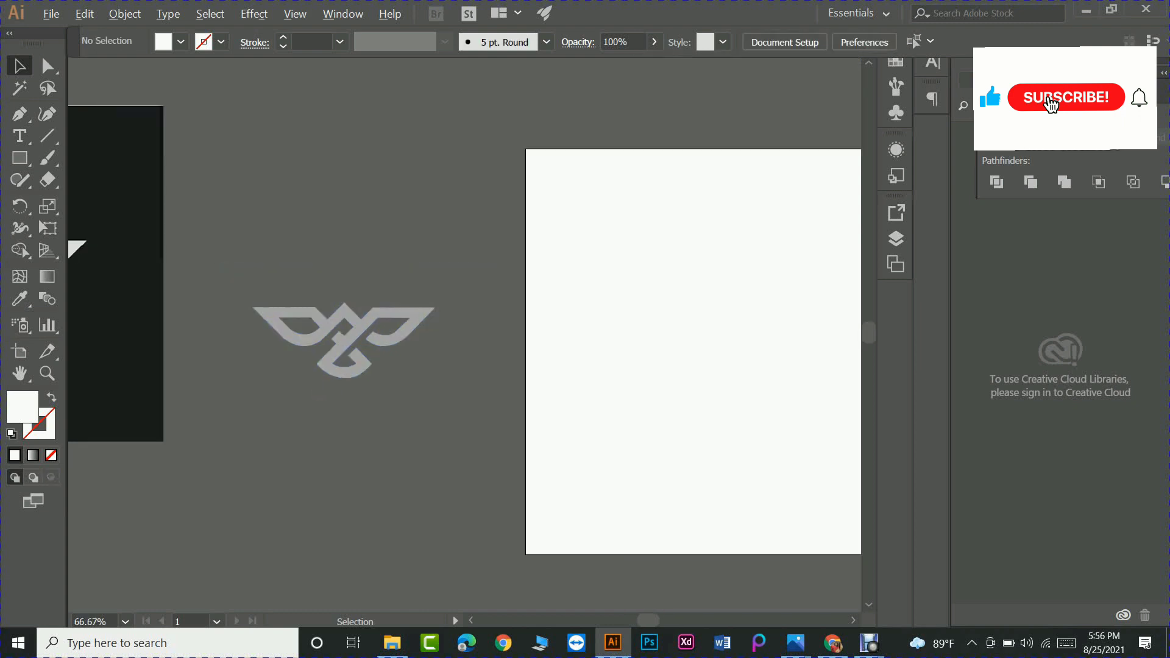
pyautogui.hotkey('ctrl', '-')
pyautogui.moveTo(271, 322); pyautogui.dragTo(353, 423)
pyautogui.click(654, 41)
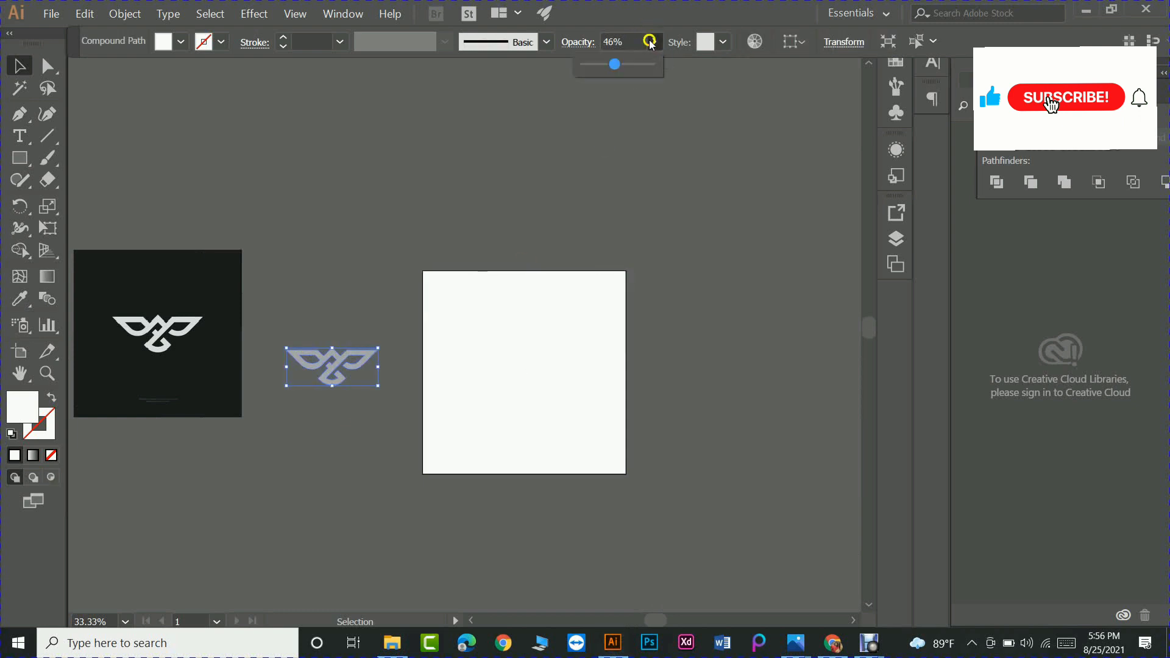
pyautogui.moveTo(613, 64); pyautogui.dragTo(640, 83)
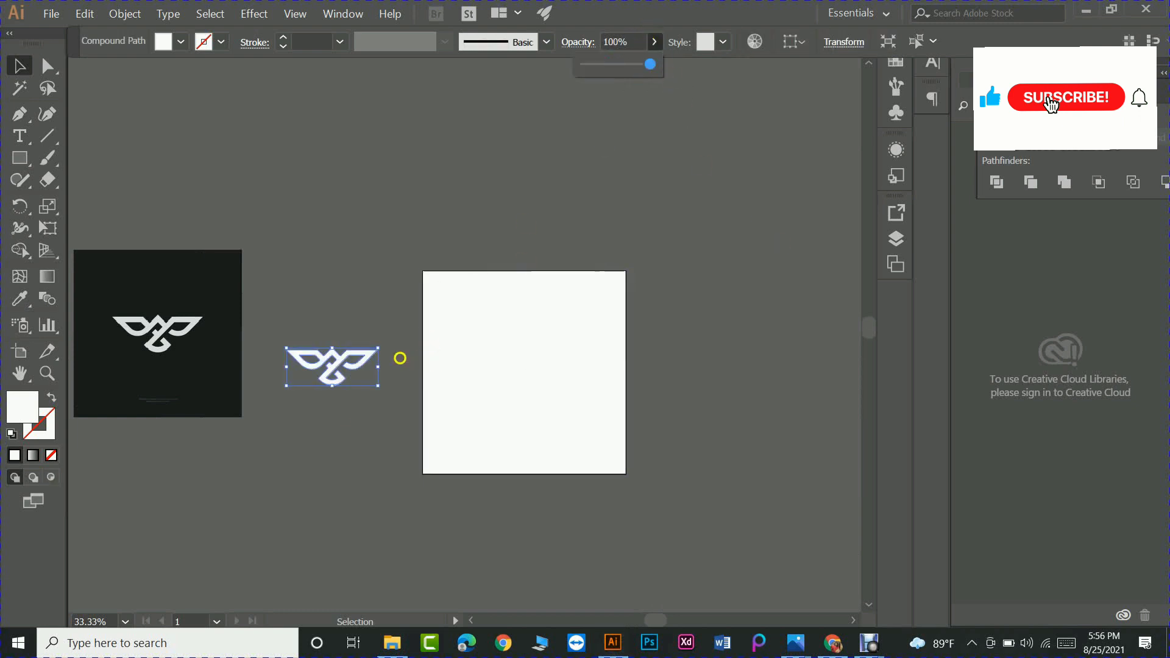
pyautogui.press('Return')
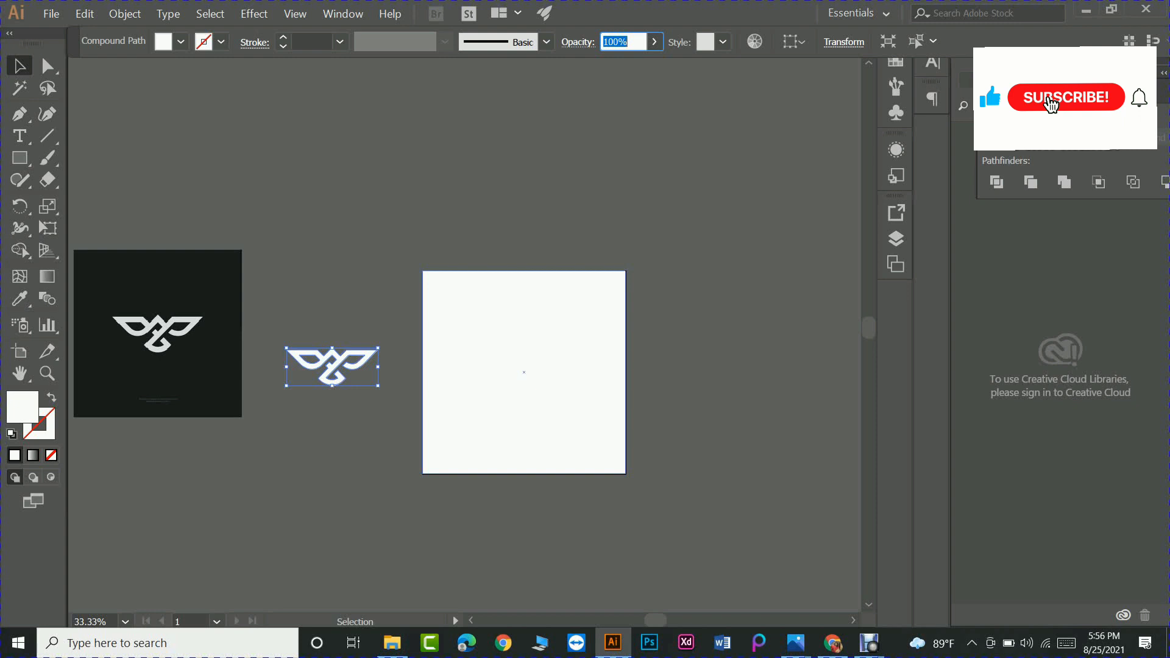
# Step: Recolor the white background rectangle with the dark color sampled from the reference image using the Eyedropper
pyautogui.click(447, 313)
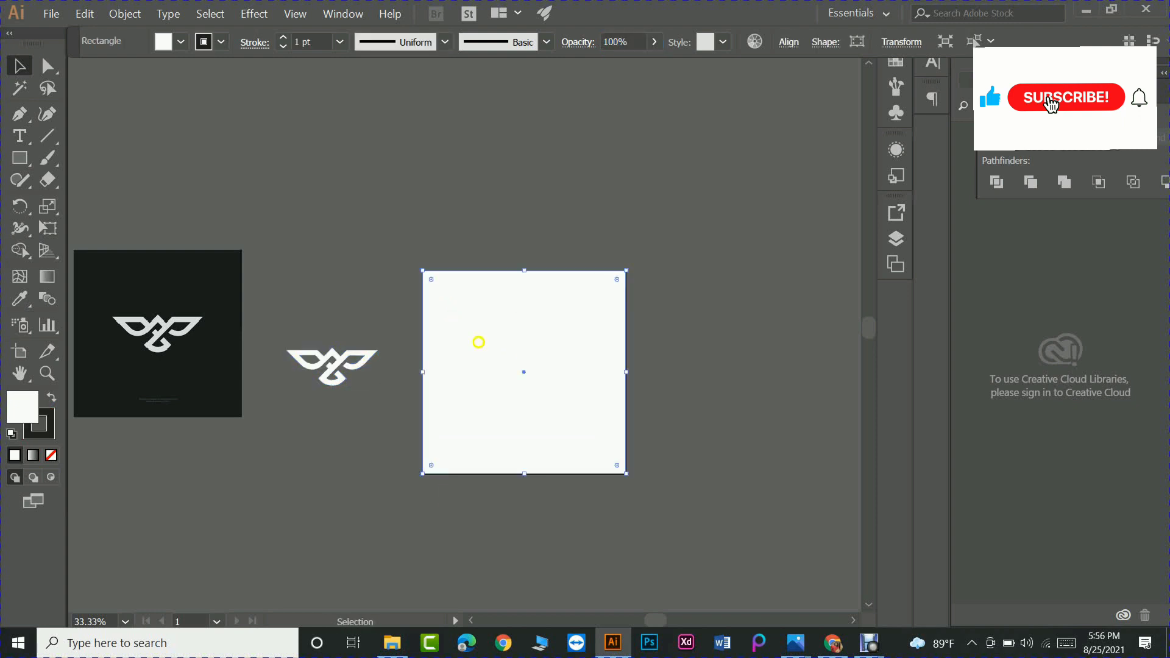
pyautogui.click(19, 299)
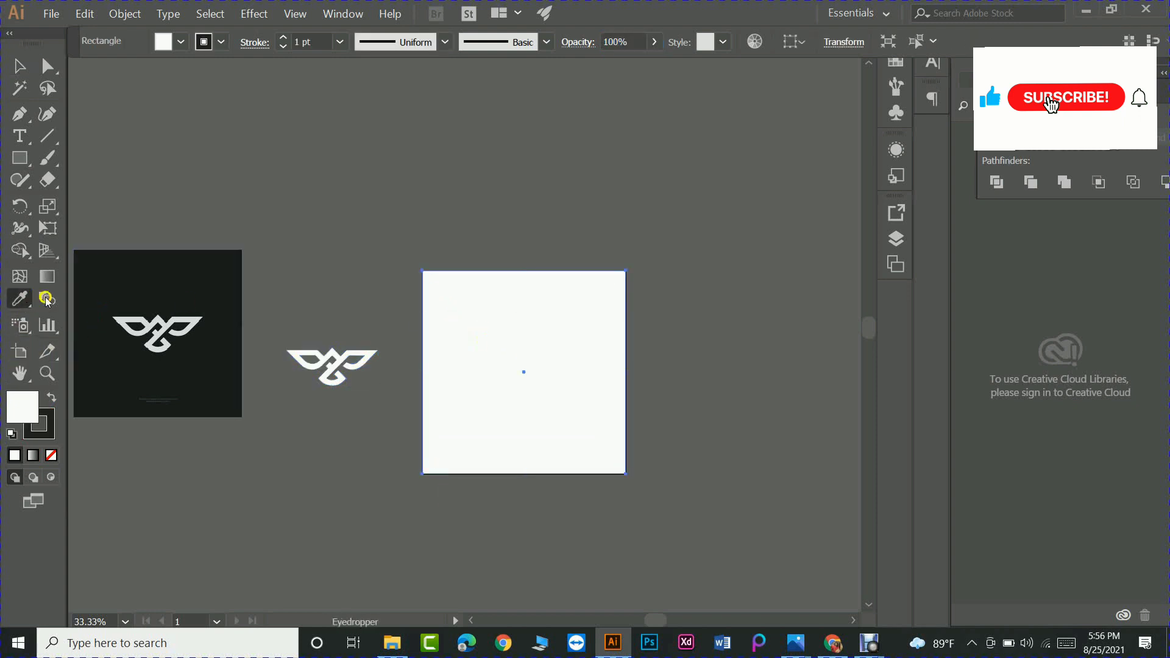
pyautogui.click(101, 287)
pyautogui.click(19, 66)
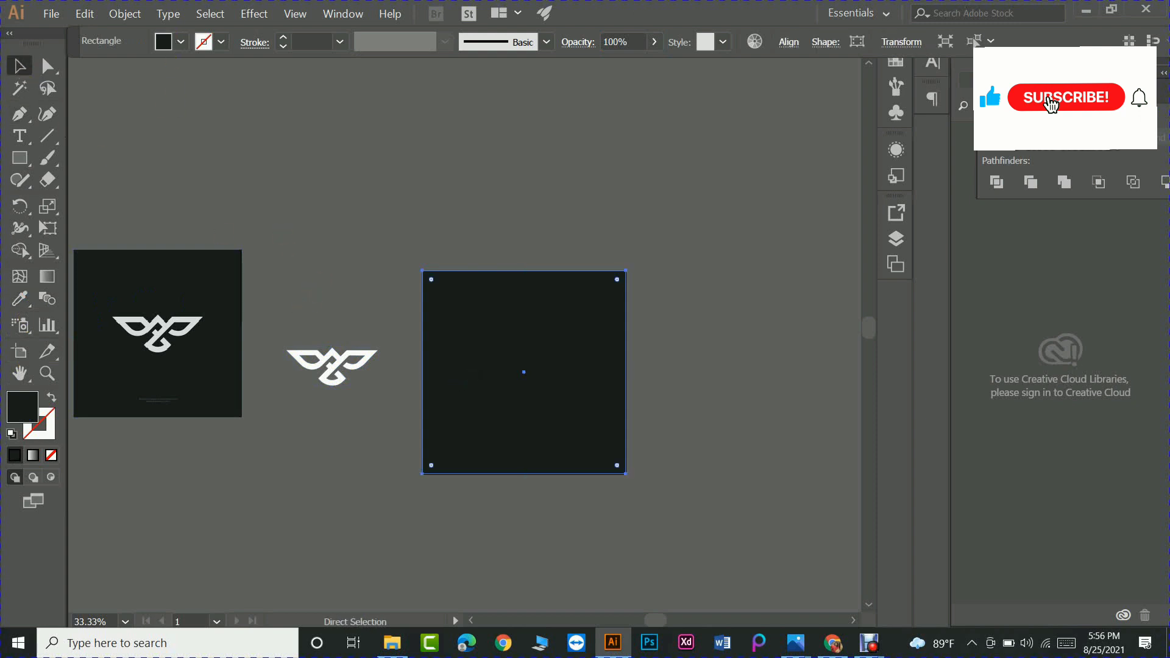
pyautogui.click(476, 360)
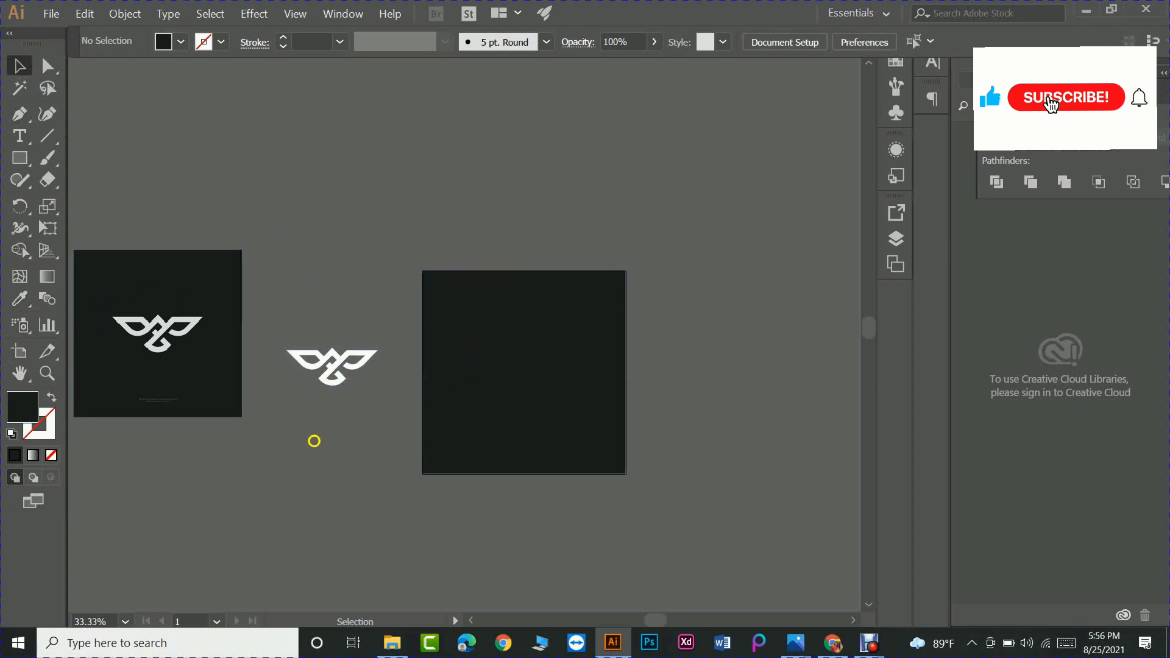
# Step: Move the bird logo onto the dark square, enlarge it to nearly the square's width and center it there
pyautogui.moveTo(328, 374); pyautogui.dragTo(488, 319)
pyautogui.click(527, 353)
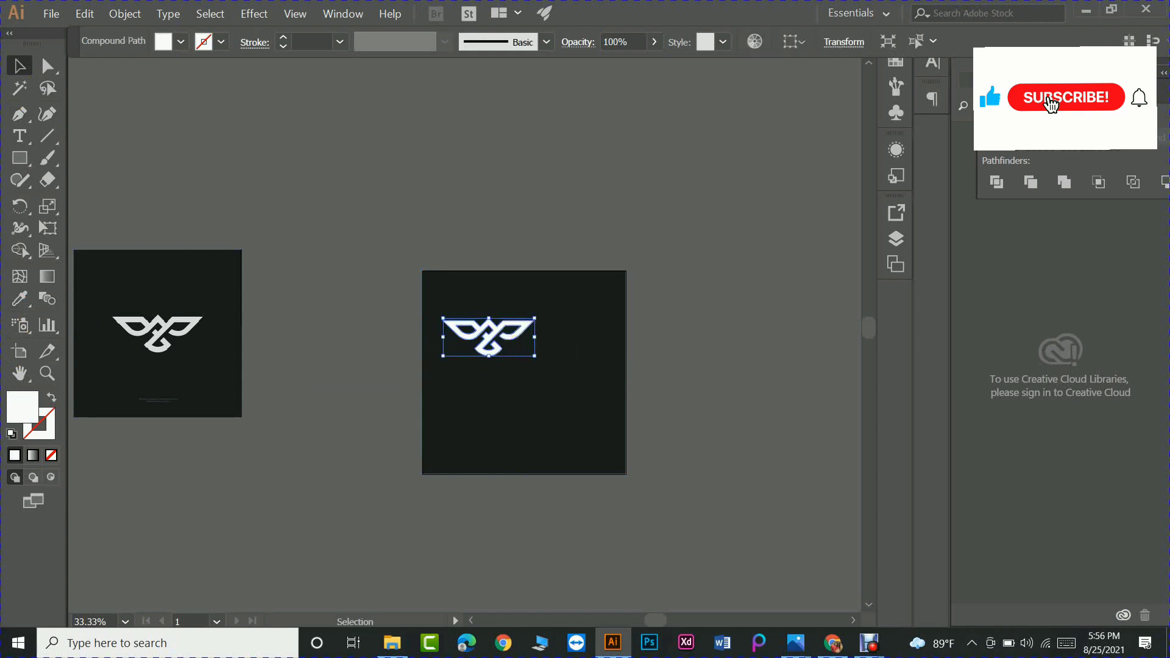
pyautogui.moveTo(535, 355); pyautogui.dragTo(563, 393)
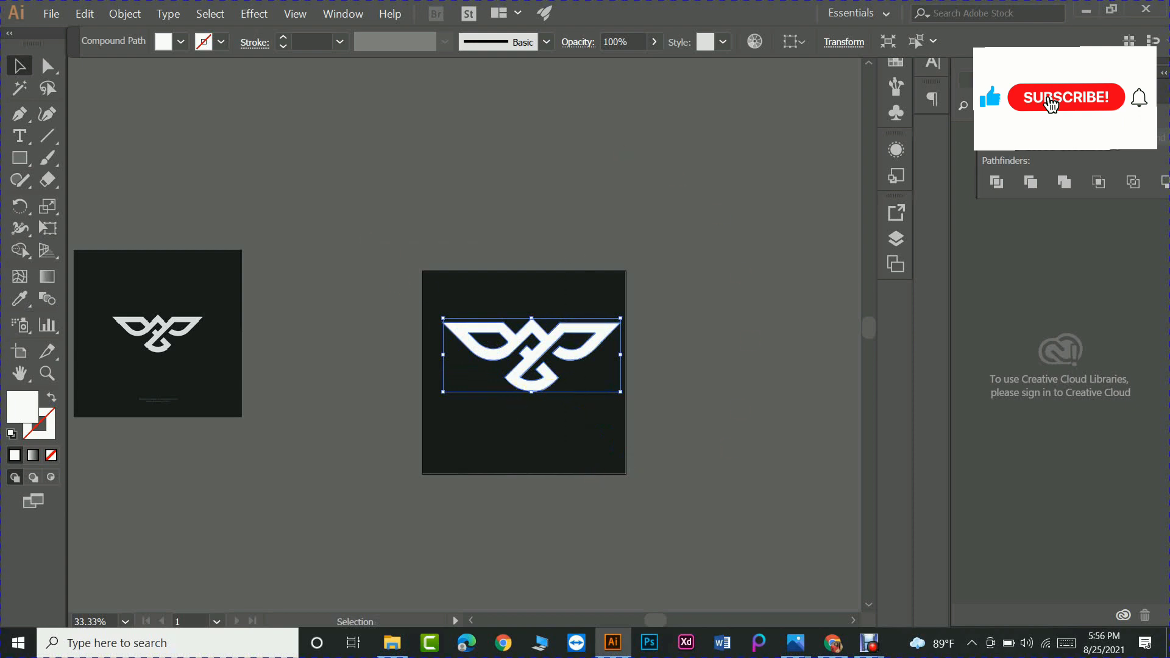
pyautogui.click(570, 148)
pyautogui.moveTo(313, 286); pyautogui.dragTo(475, 341)
pyautogui.moveTo(506, 364); pyautogui.dragTo(539, 360)
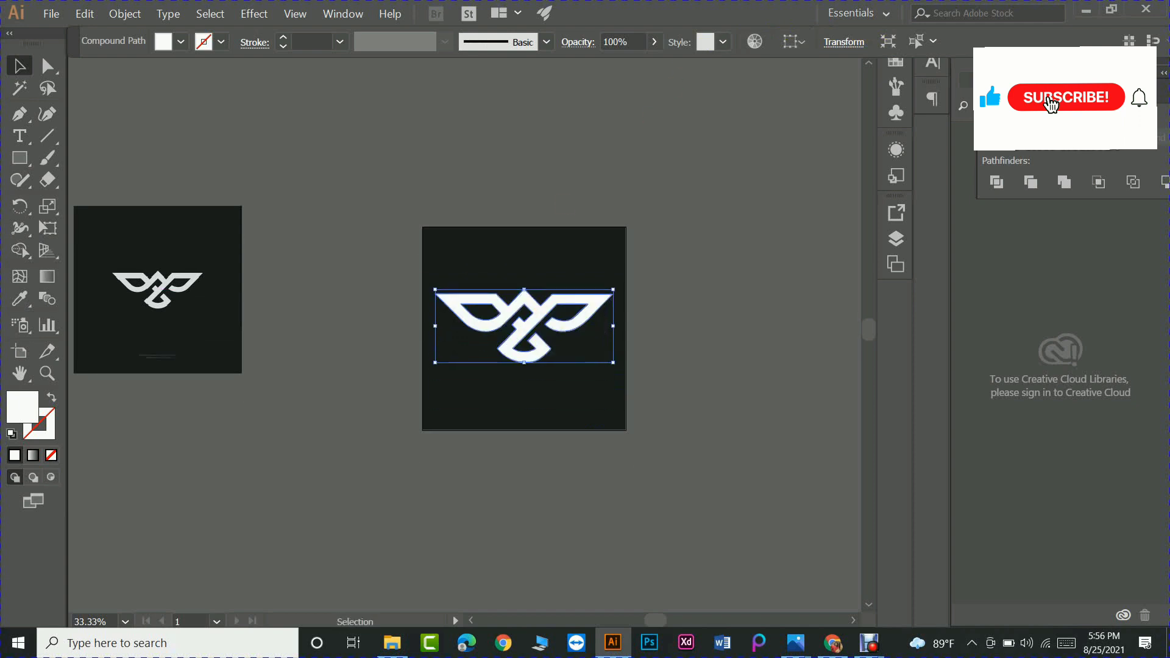
# Step: Place the reference image close beside the dark square and enlarge it to nearly the same size
pyautogui.hotkey('ctrl', '=')
pyautogui.hotkey('ctrl', '=')
pyautogui.hotkey('ctrl', '-')
pyautogui.hscroll(-3, 301, 357)
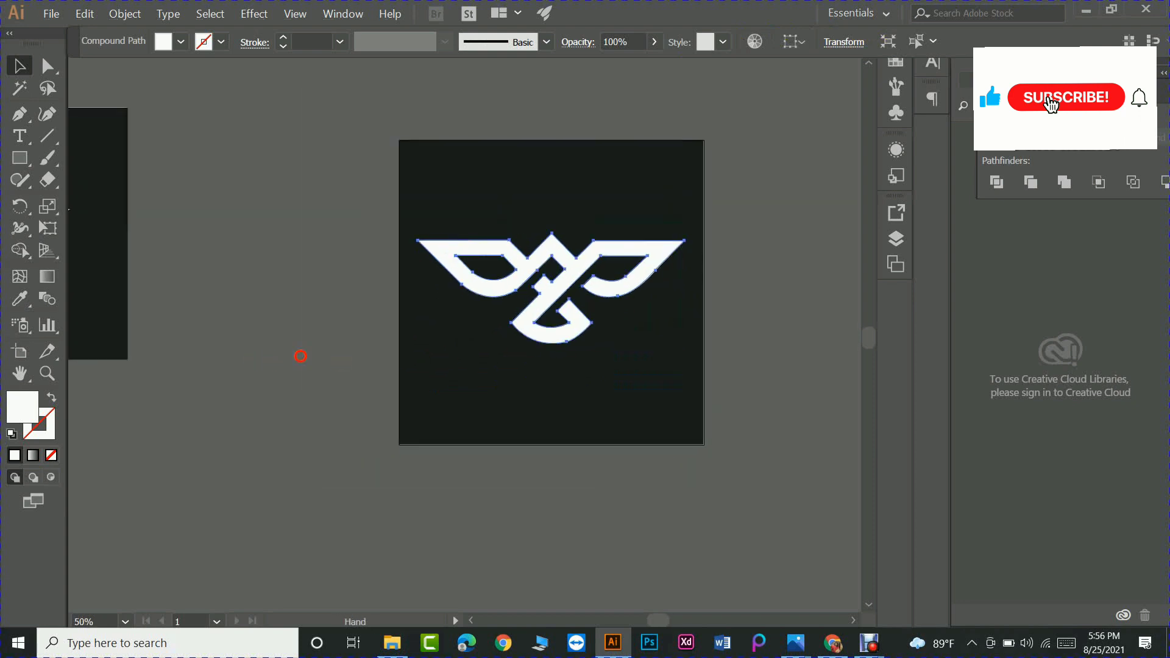
pyautogui.moveTo(125, 236); pyautogui.dragTo(348, 291)
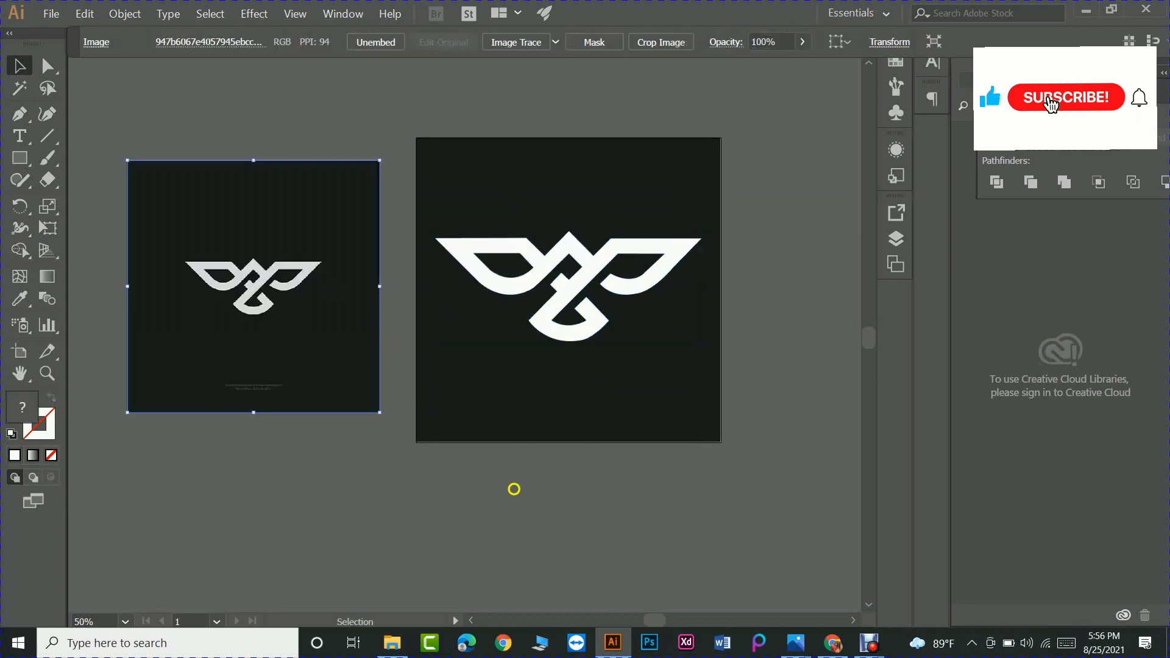
pyautogui.click(431, 408)
pyautogui.click(331, 187)
pyautogui.moveTo(371, 164); pyautogui.dragTo(408, 142)
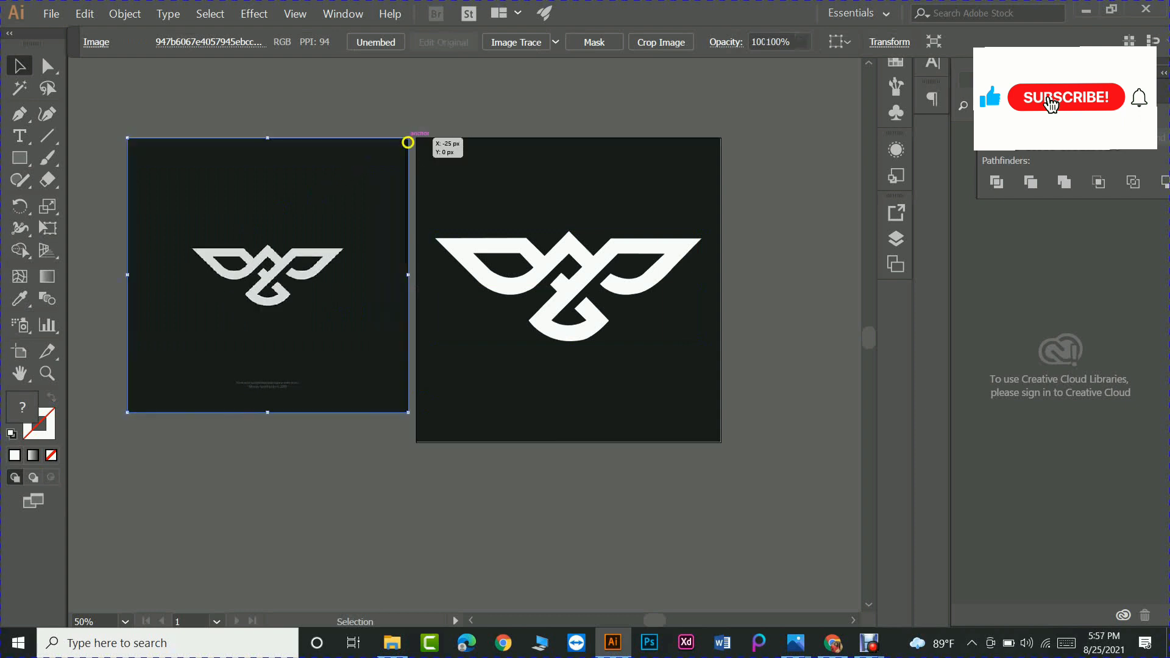
pyautogui.moveTo(298, 220); pyautogui.dragTo(288, 230)
# Step: Apply the Bas Relief sketch effect to the bird logo on the dark square
pyautogui.click(504, 250)
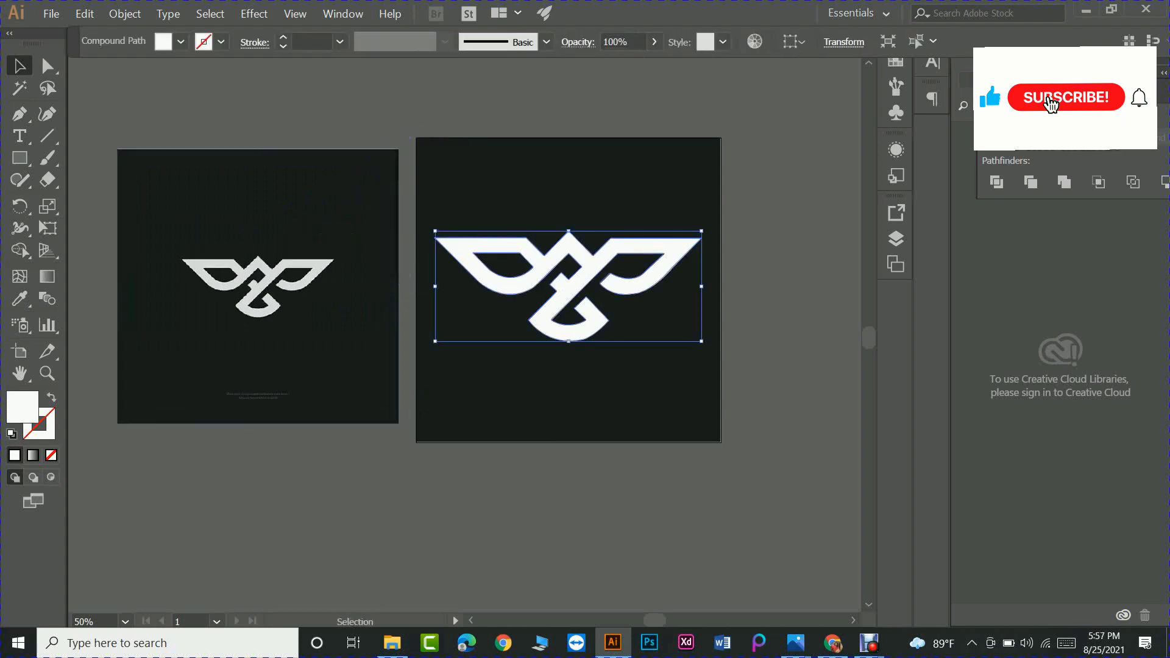
pyautogui.click(496, 261)
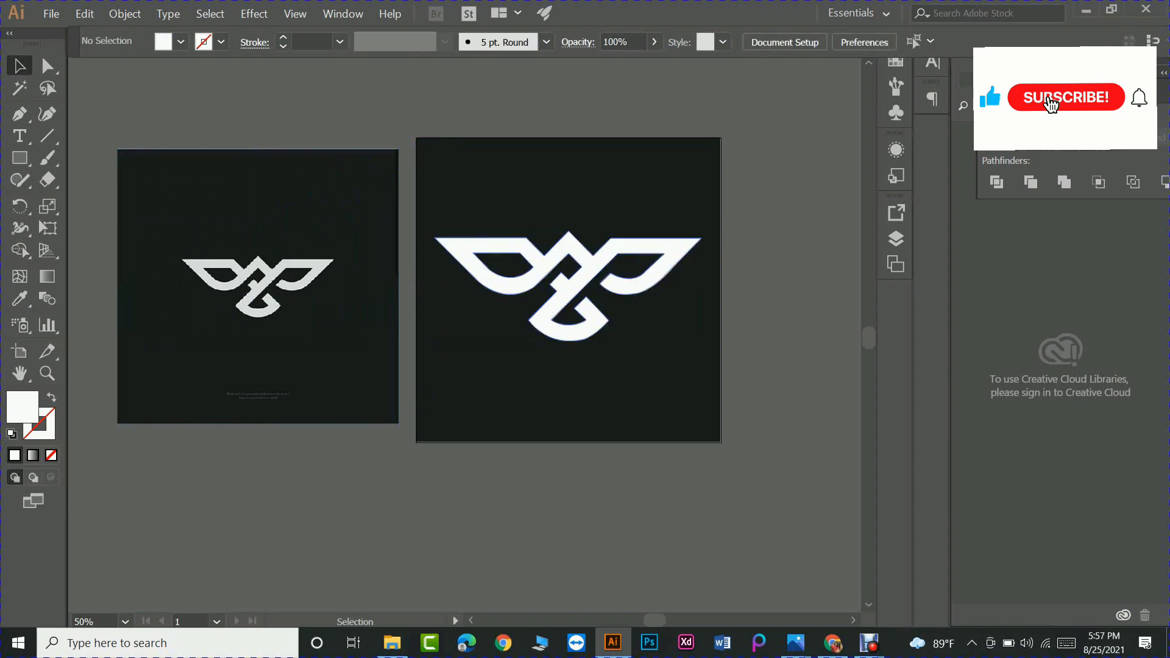
pyautogui.click(561, 267)
pyautogui.click(253, 13)
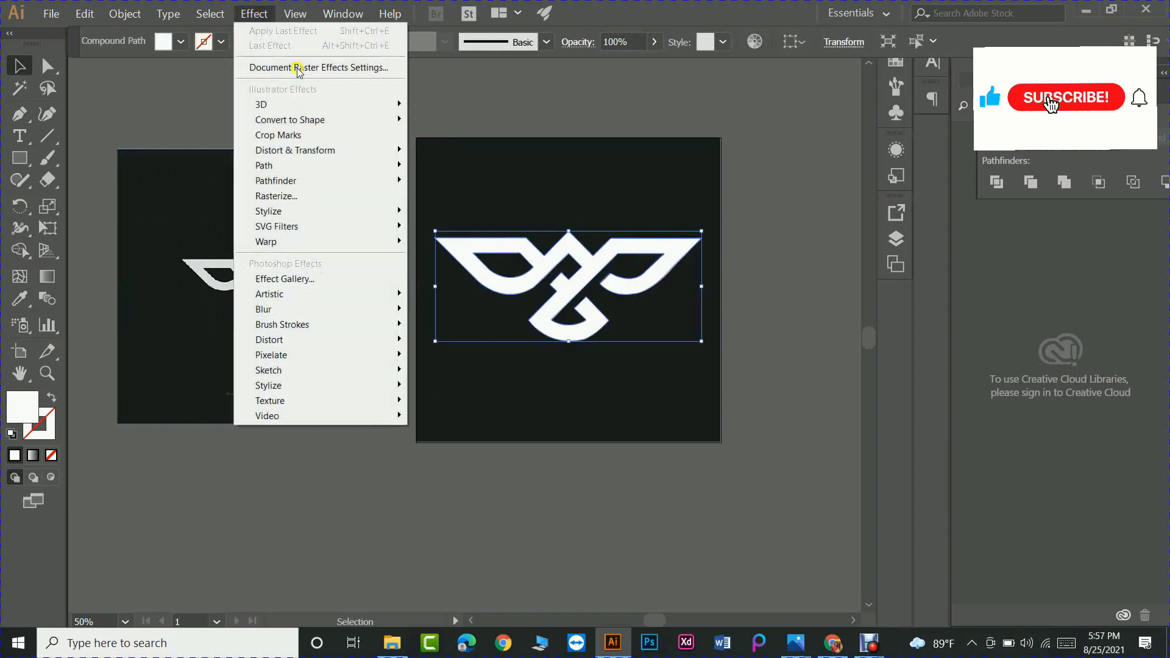
pyautogui.moveTo(297, 373)
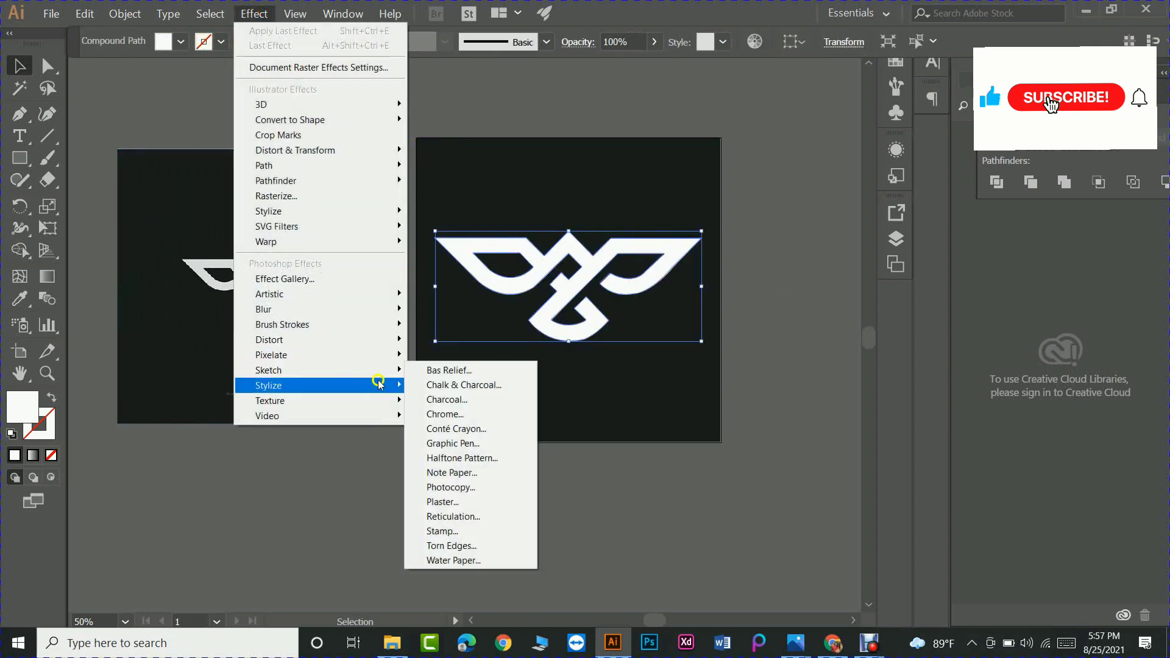
pyautogui.click(451, 370)
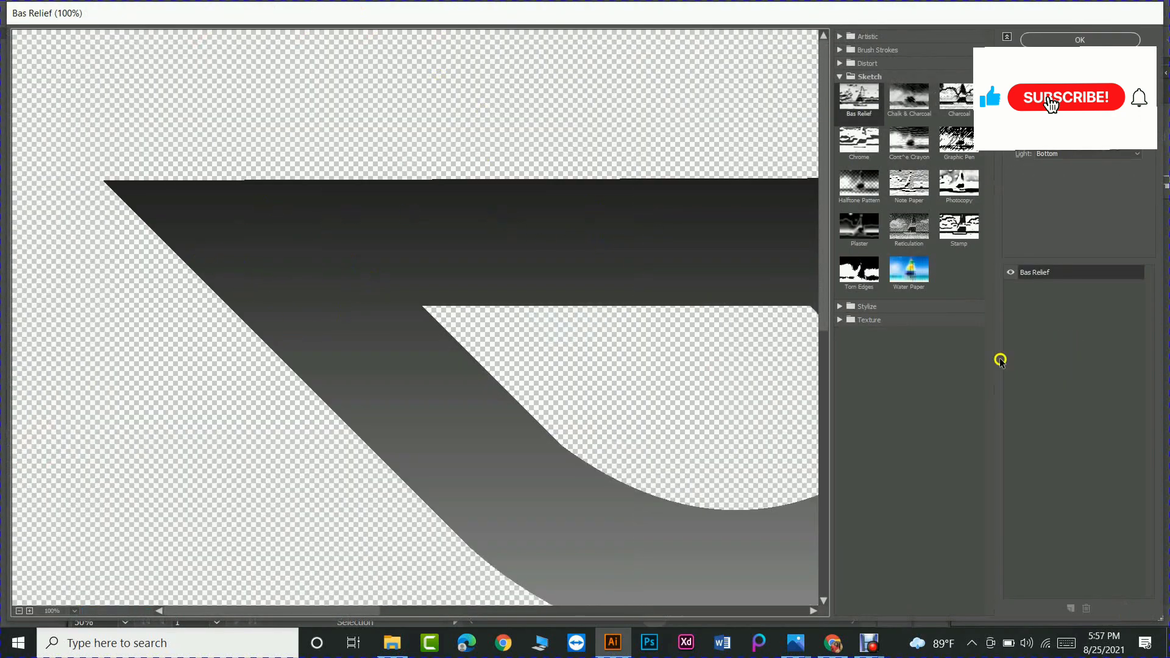
pyautogui.click(1063, 34)
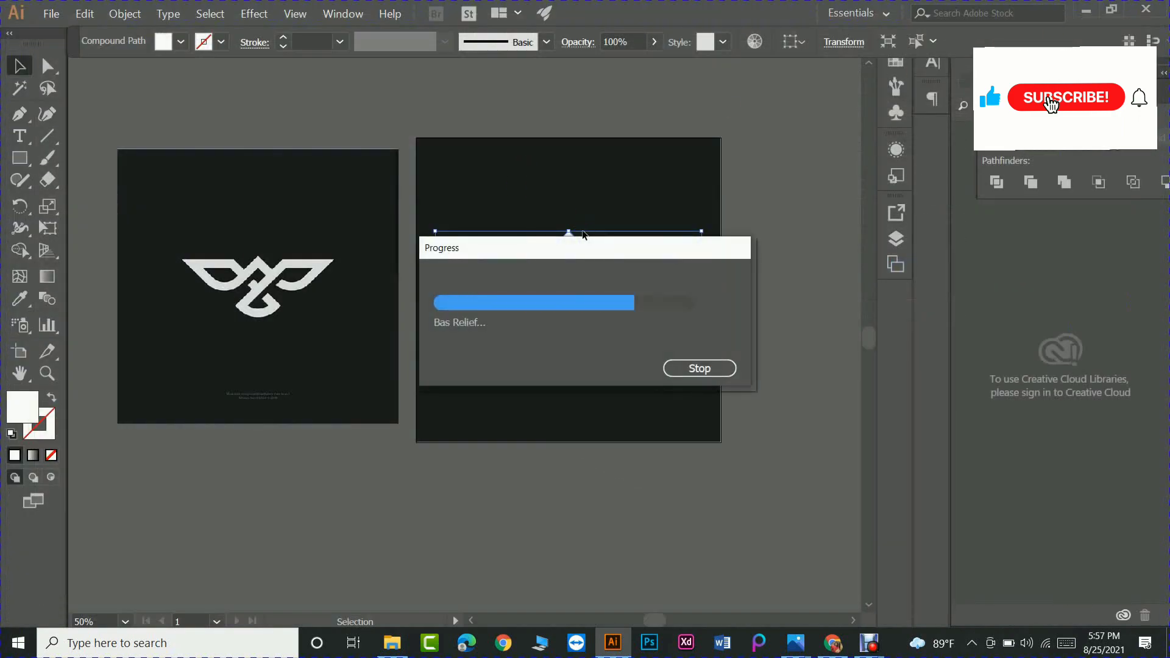
pyautogui.click(569, 192)
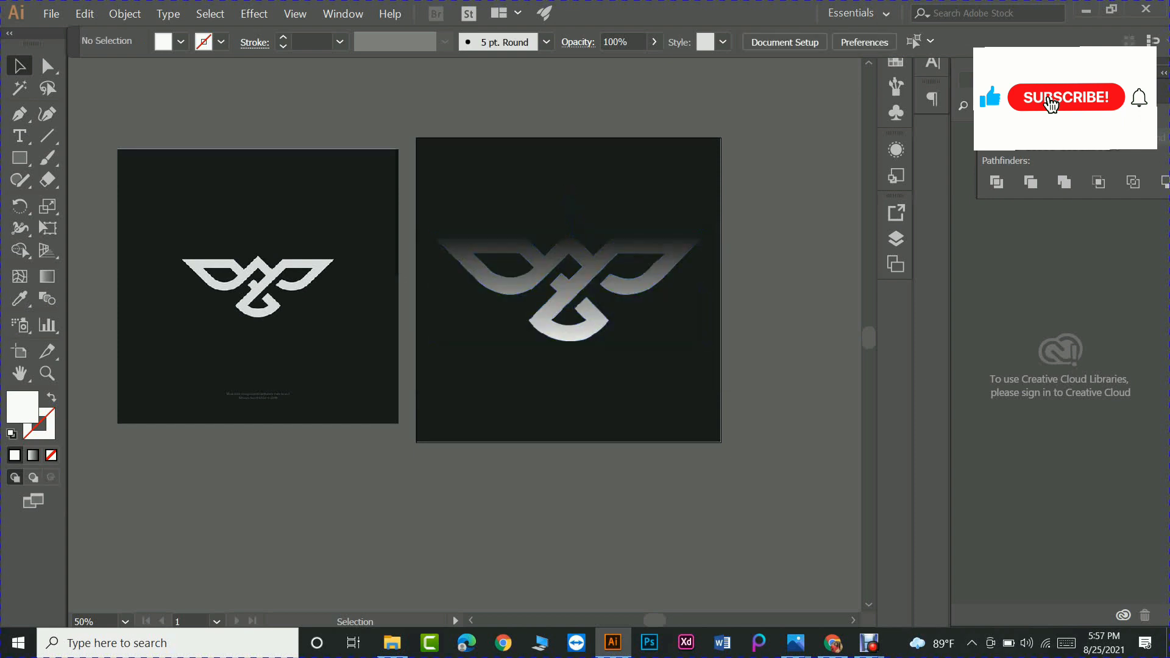
pyautogui.scroll(1, 510, 454)
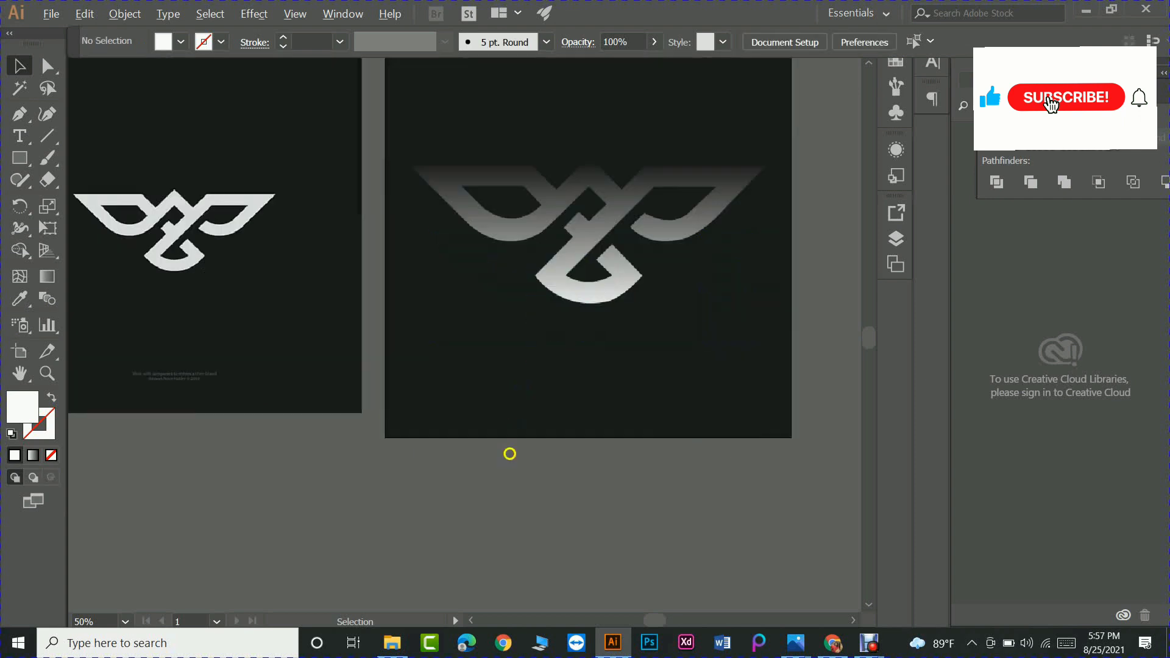
pyautogui.scroll(2, 522, 443)
pyautogui.scroll(1, 365, 392)
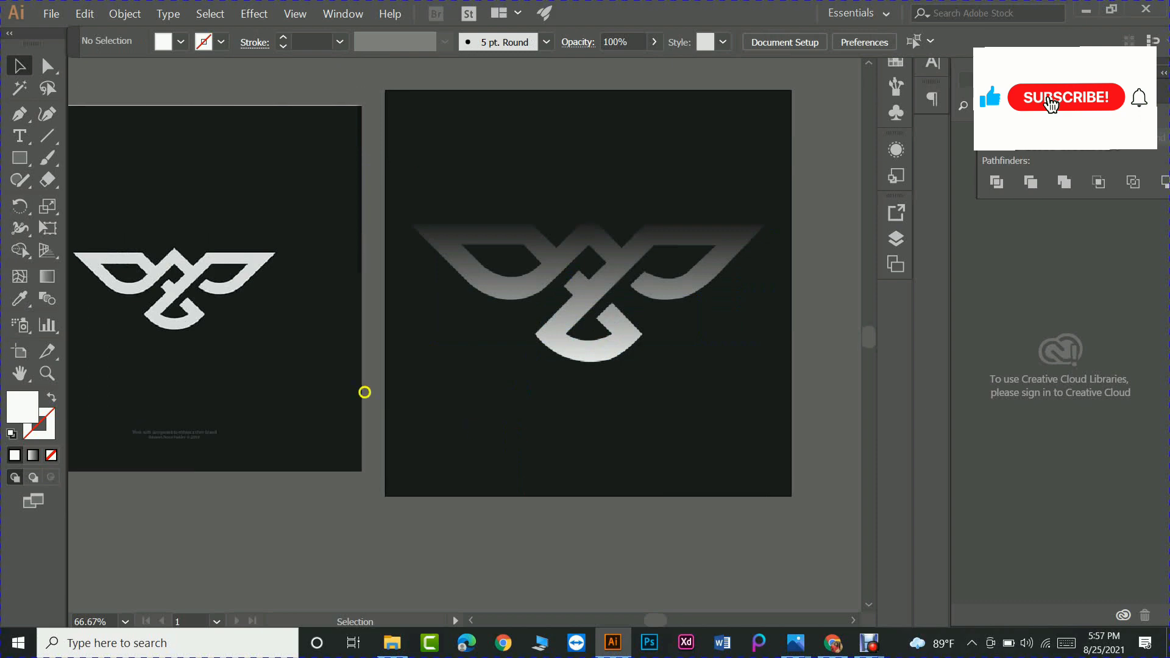
pyautogui.press('alt')
pyautogui.scroll(1, 677, 116)
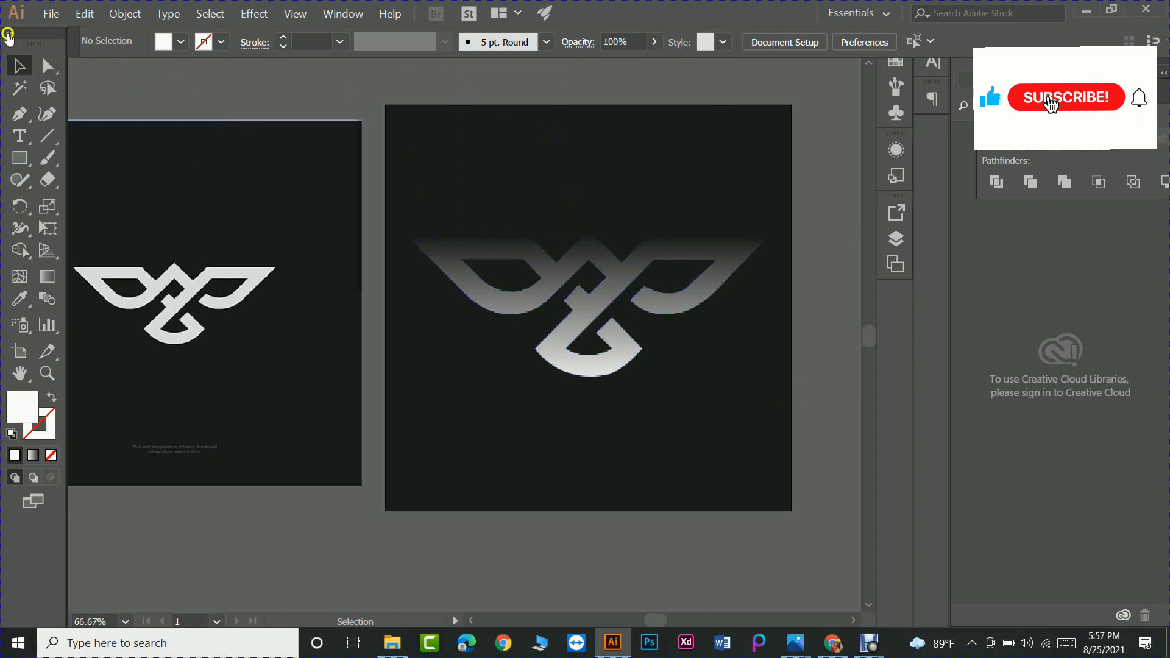
pyautogui.click(42, 14)
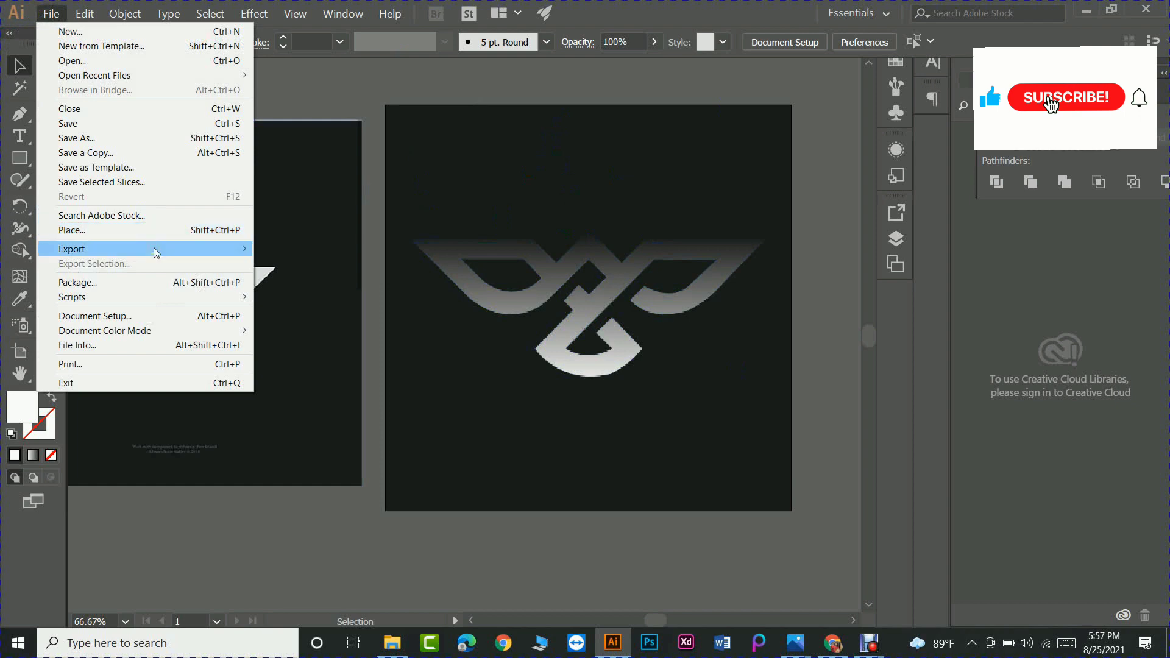
pyautogui.moveTo(155, 251)
pyautogui.click(280, 279)
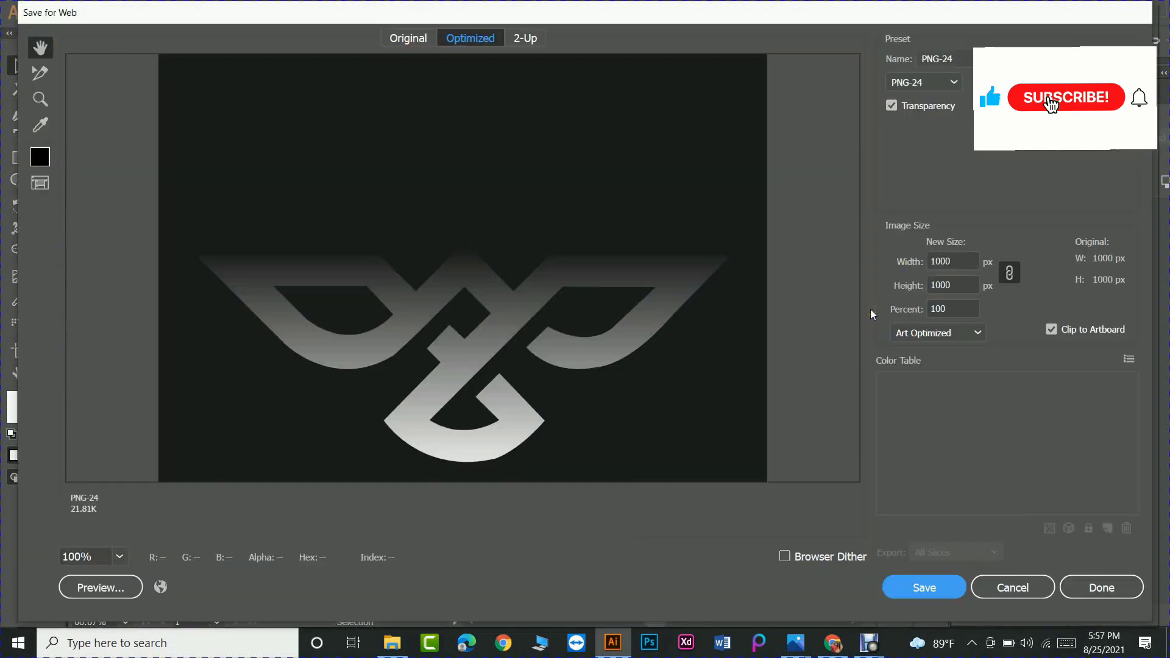
pyautogui.click(1028, 595)
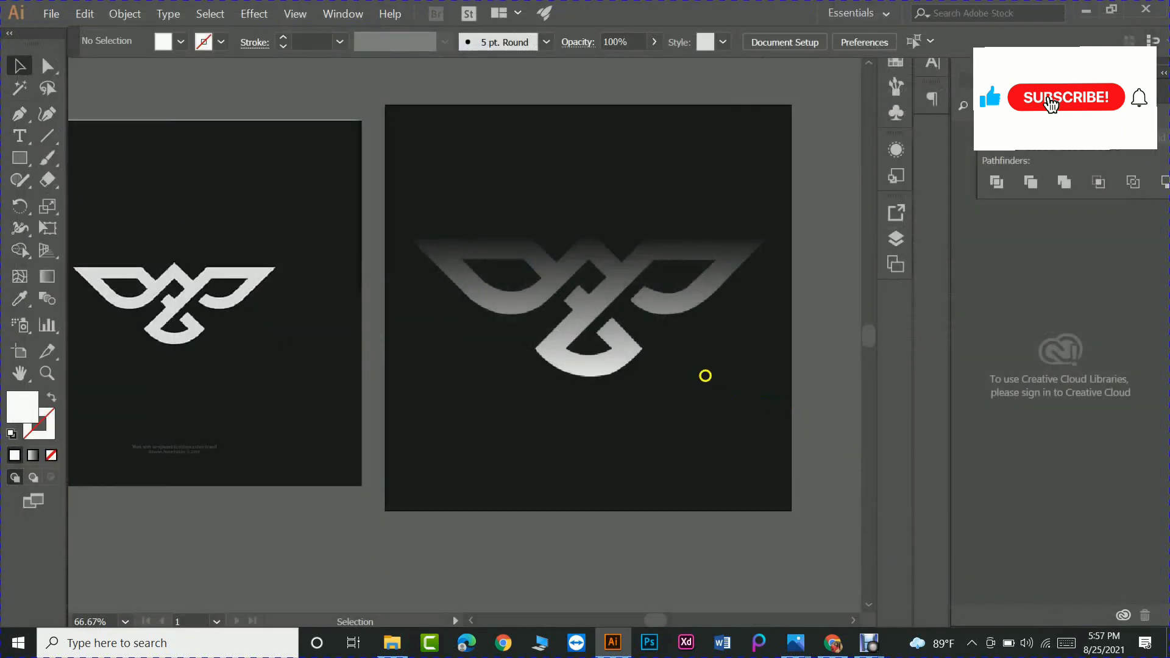
# Step: Enlarge the bird logo to the full width of the dark square and recenter it
pyautogui.click(554, 291)
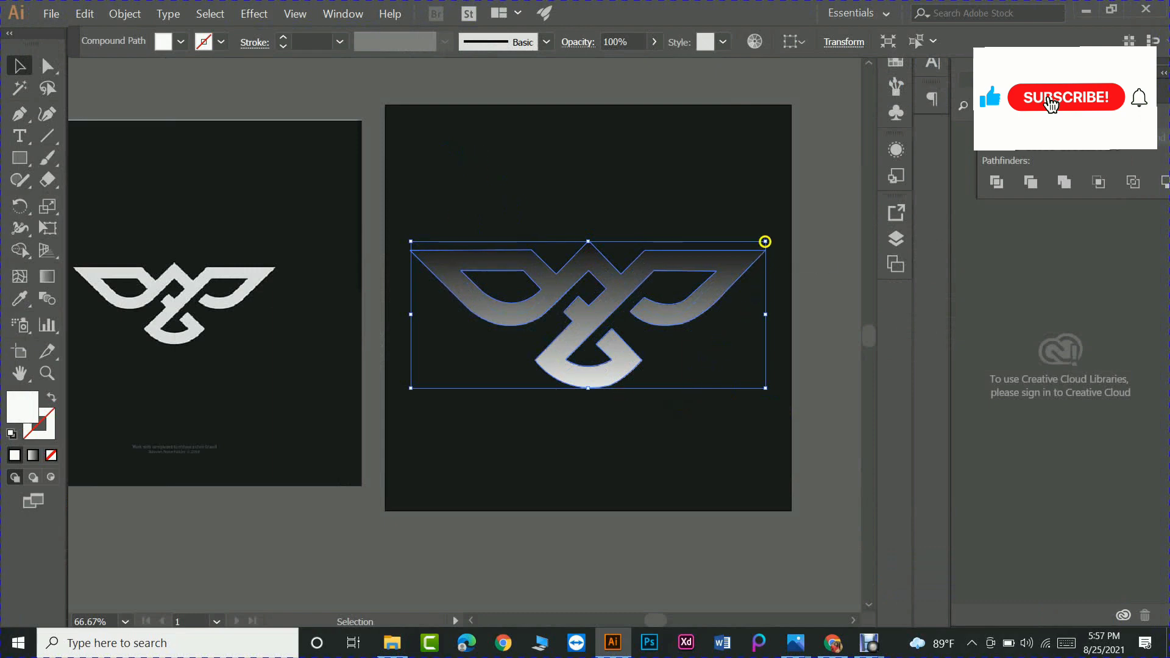
pyautogui.press('a')
pyautogui.click(780, 211)
pyautogui.press('v')
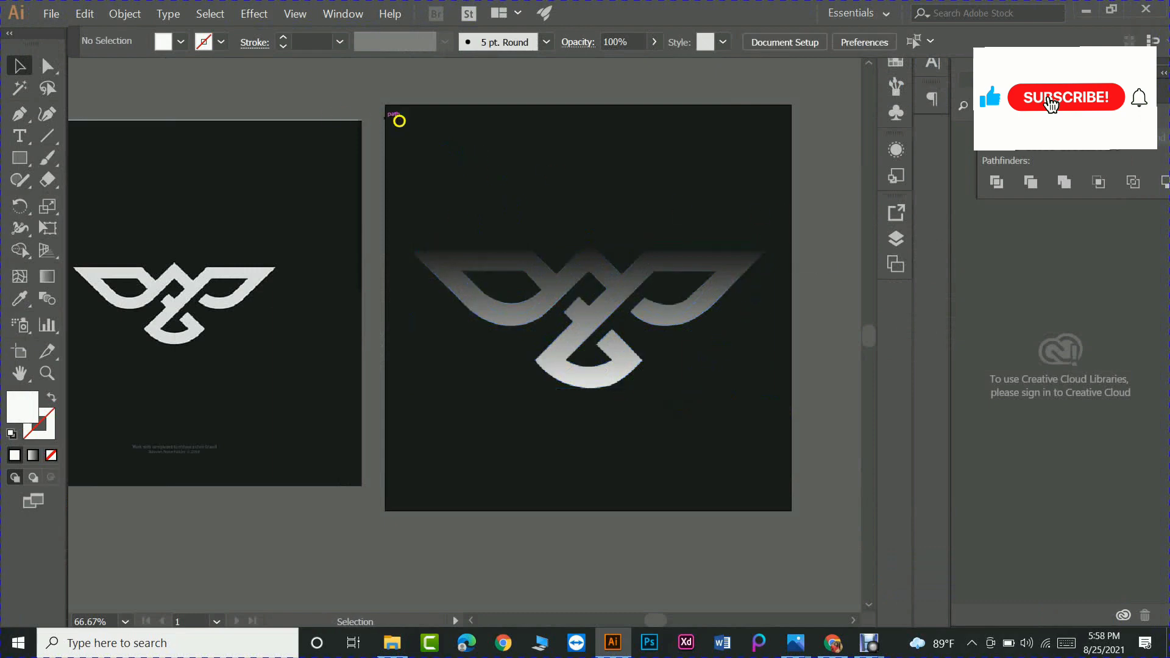
pyautogui.click(542, 256)
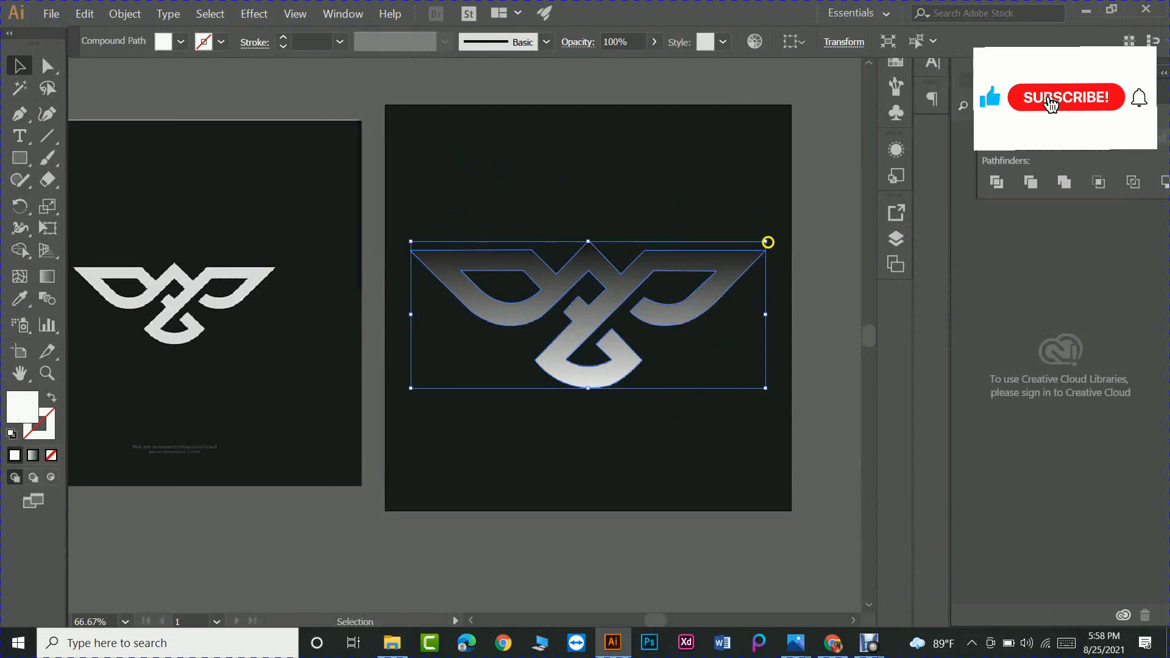
pyautogui.press('a')
pyautogui.press('v')
pyautogui.moveTo(766, 241); pyautogui.dragTo(815, 221)
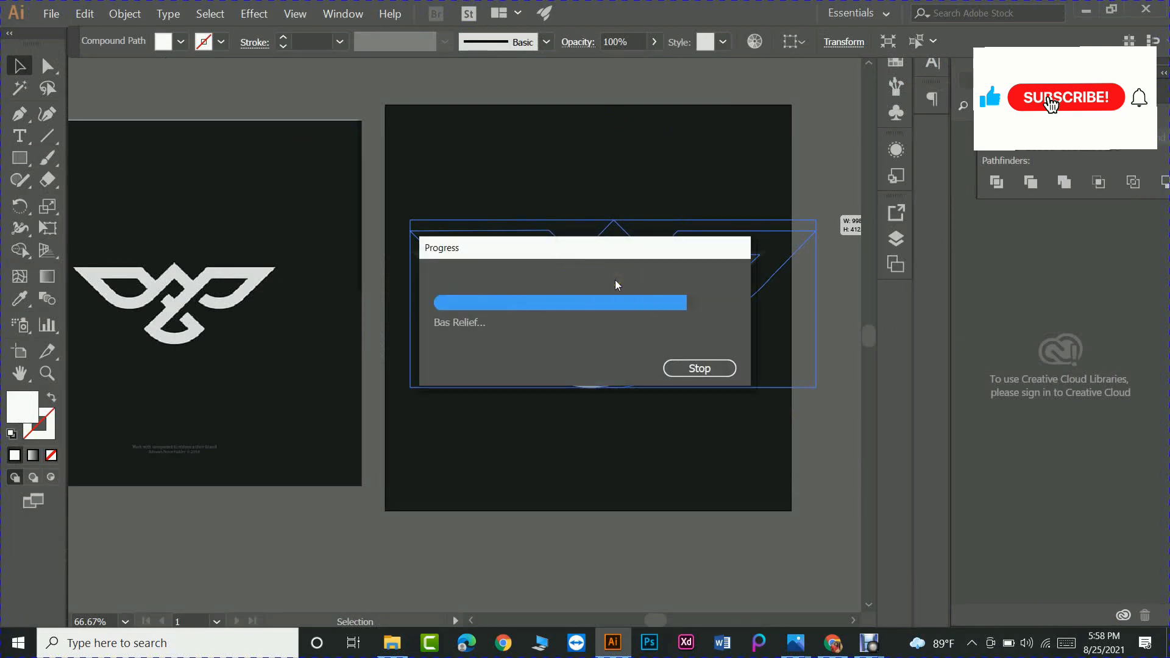
pyautogui.moveTo(632, 292); pyautogui.dragTo(606, 299)
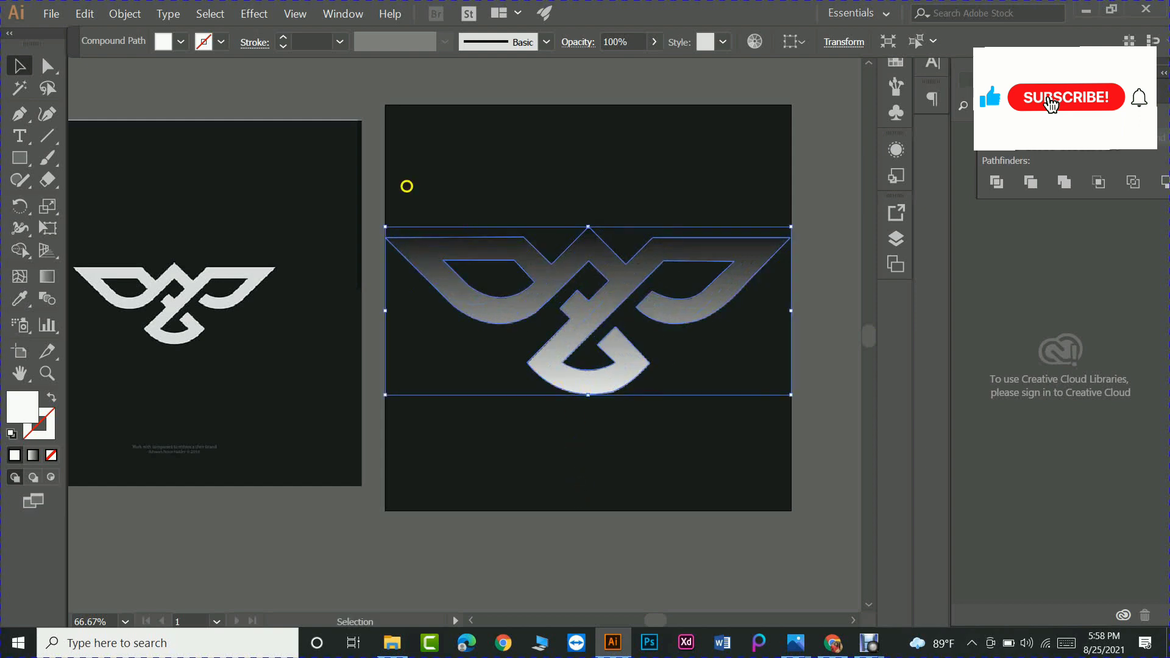
pyautogui.moveTo(356, 86); pyautogui.dragTo(660, 370)
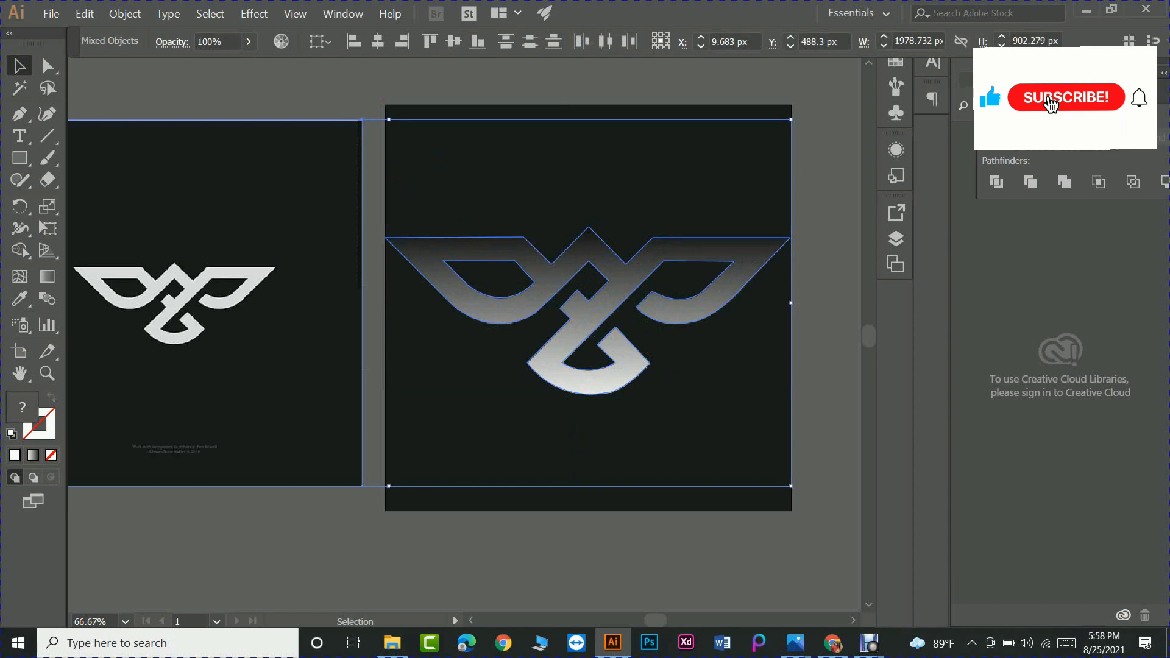
pyautogui.click(561, 72)
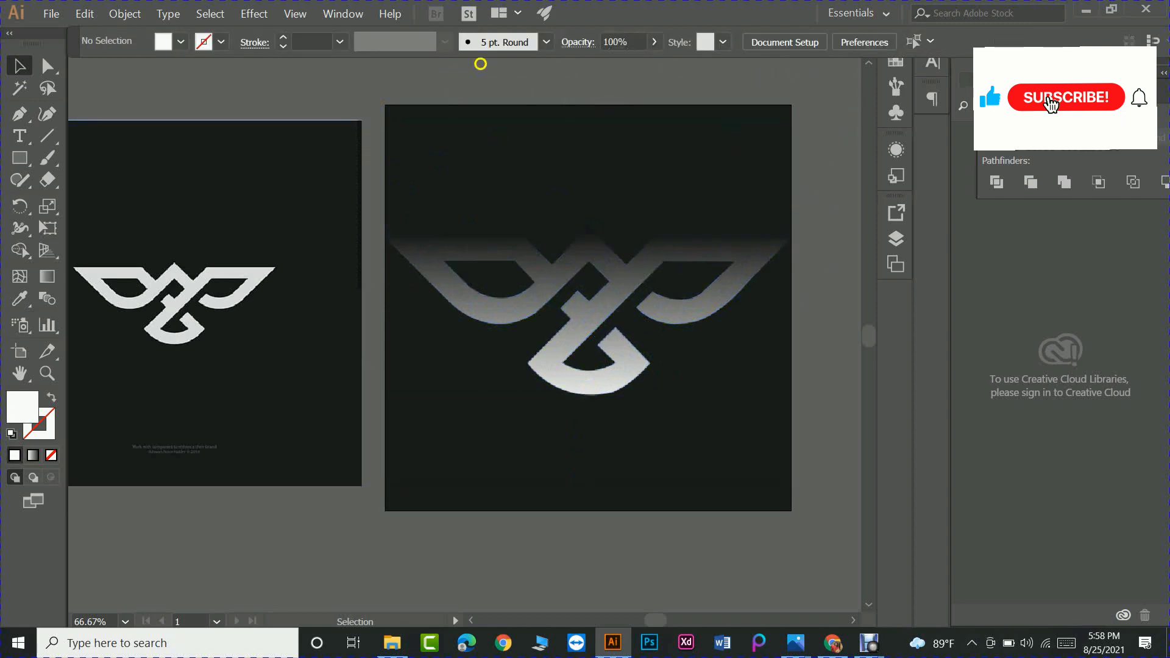
pyautogui.click(931, 42)
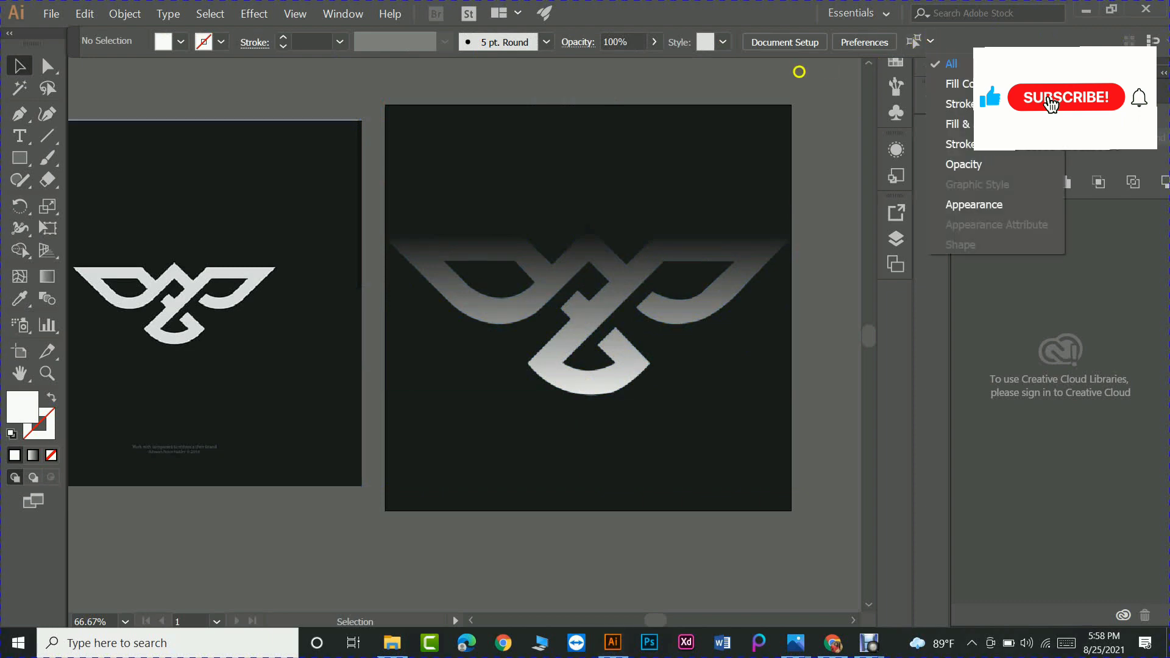
pyautogui.click(796, 70)
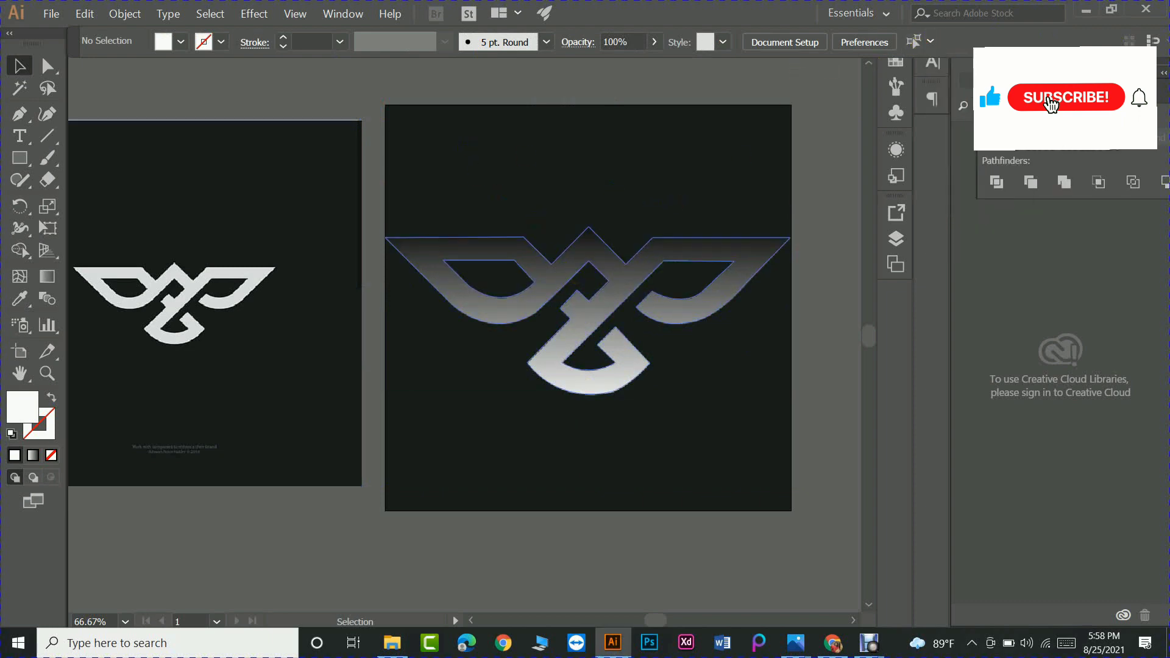
# Step: Set up a Save for Web export of the logo artwork as PNG-24, scaled to 200 percent
pyautogui.moveTo(471, 189); pyautogui.dragTo(674, 423)
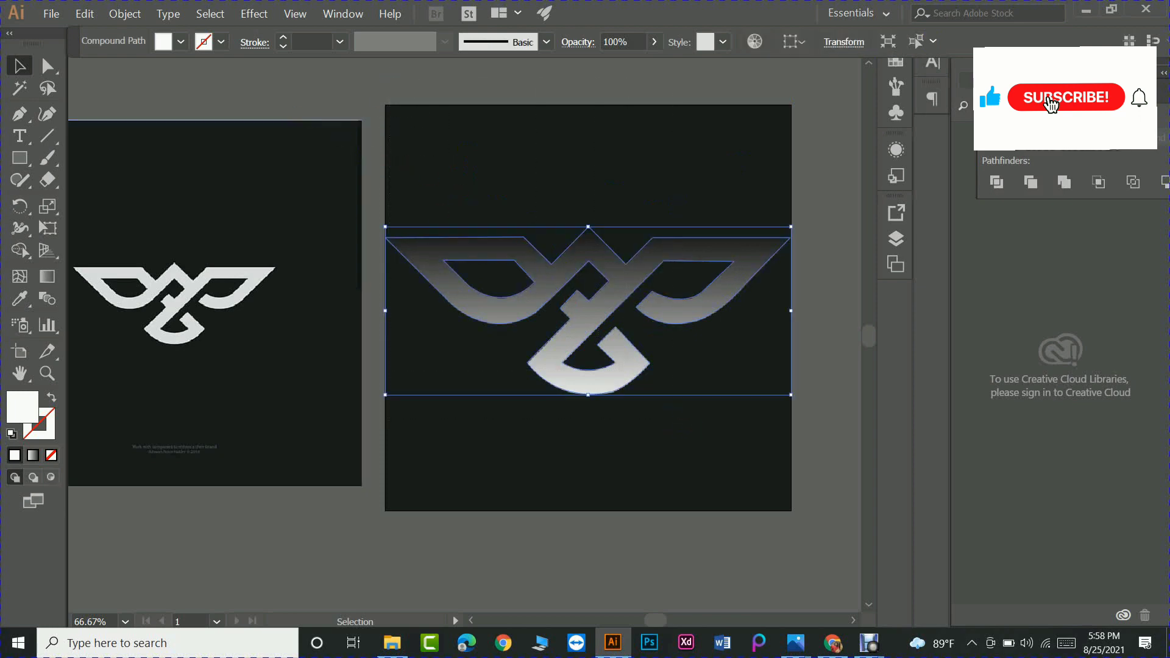
pyautogui.click(51, 12)
pyautogui.click(51, 13)
pyautogui.click(51, 12)
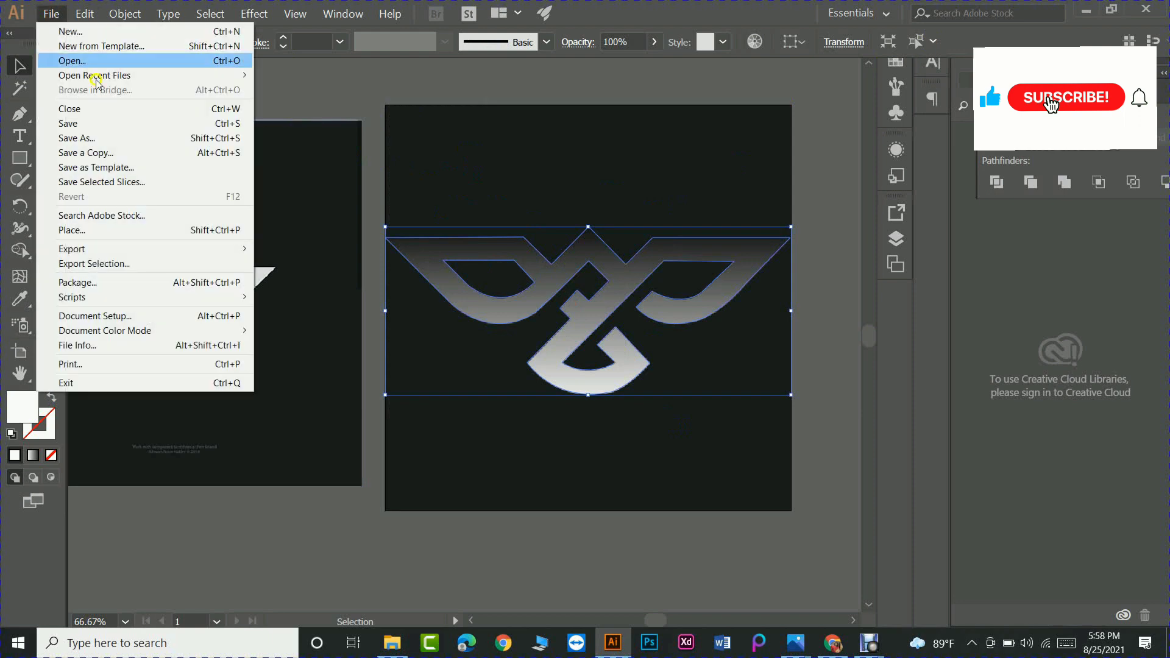
pyautogui.moveTo(136, 247)
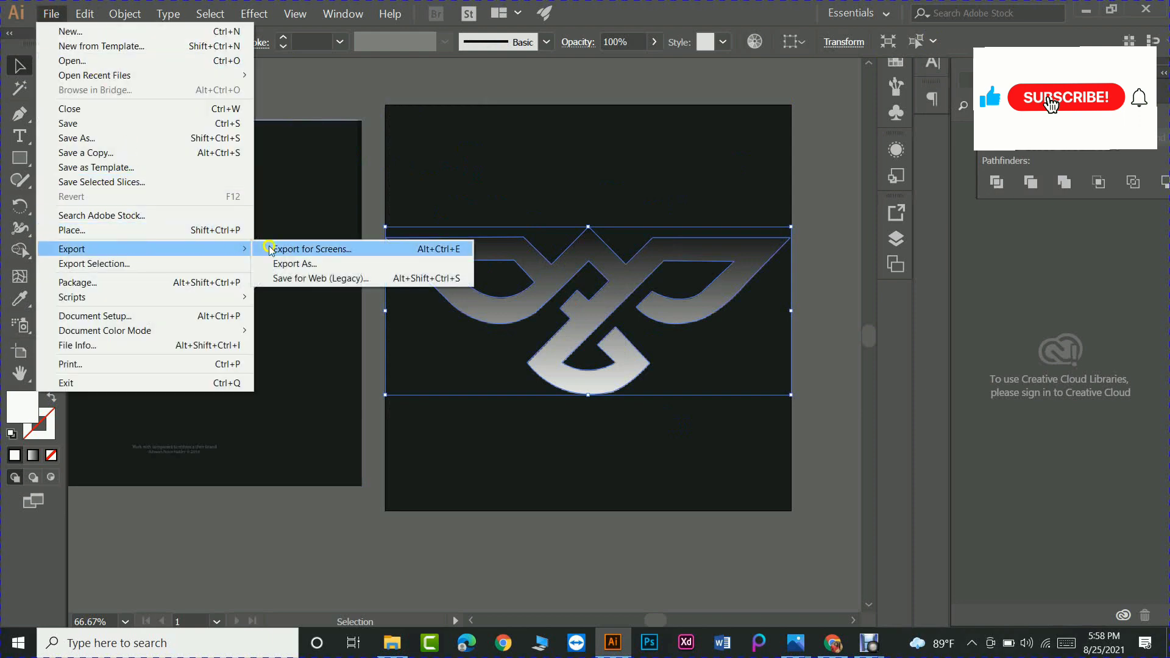
pyautogui.click(295, 280)
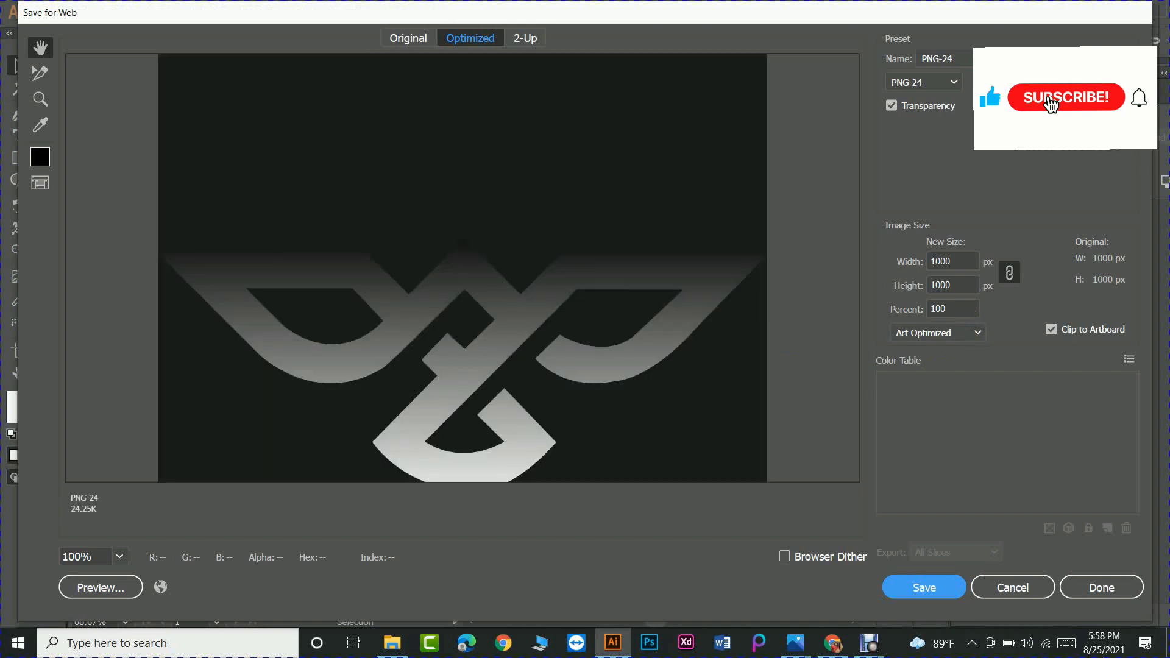
pyautogui.click(967, 310)
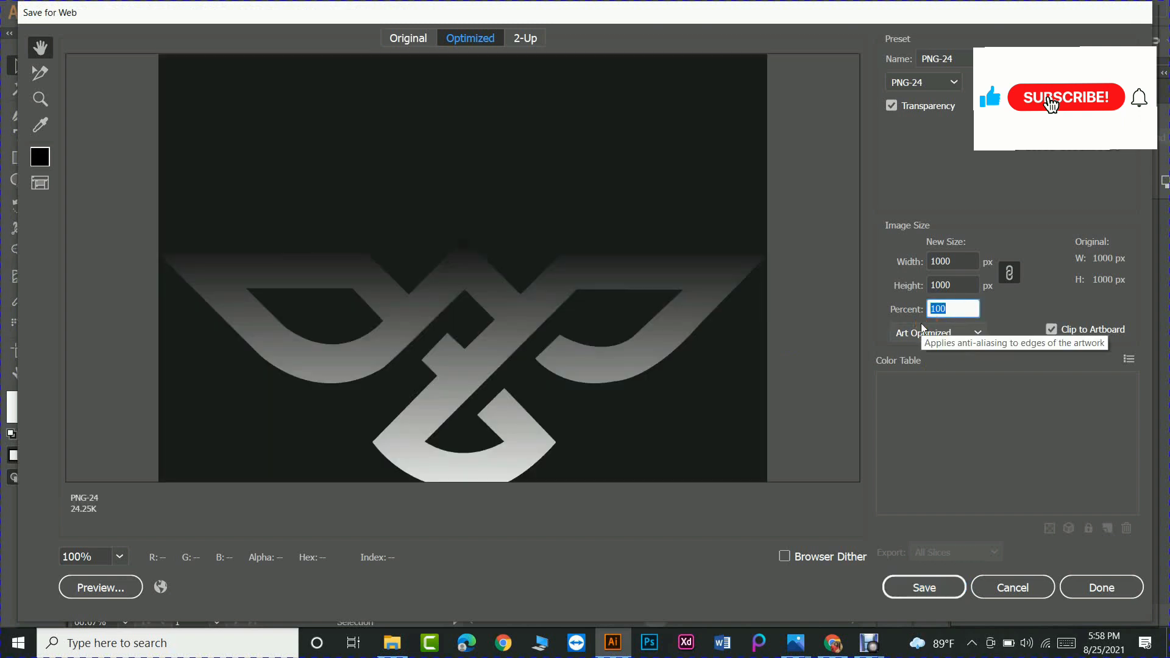
pyautogui.write('2')
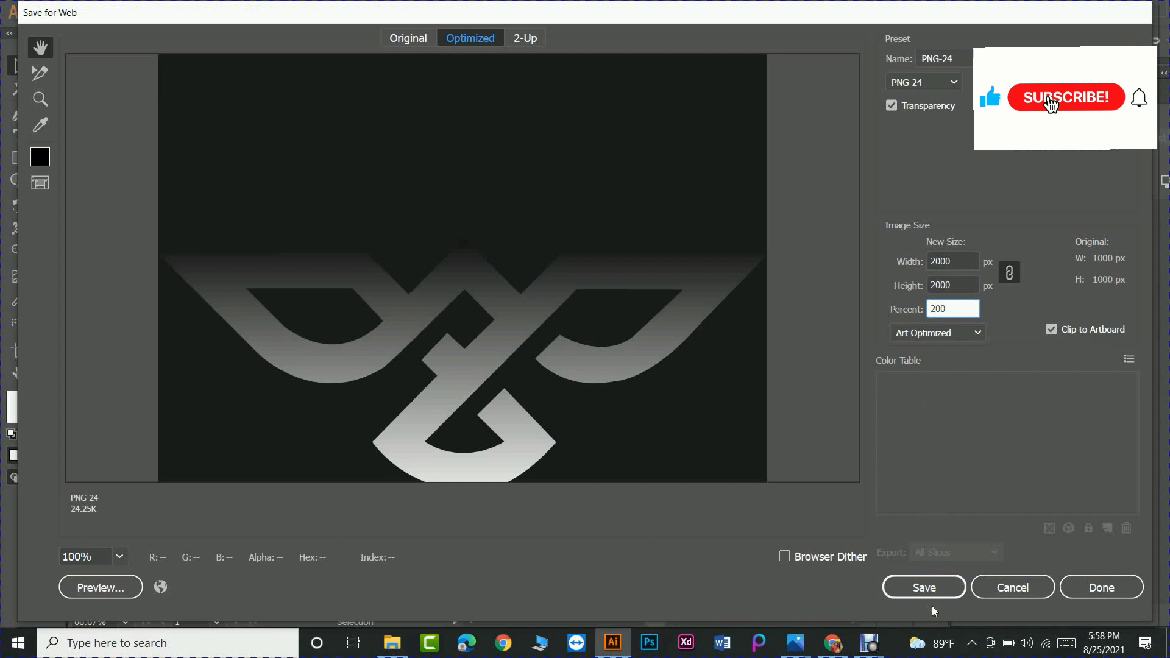
# Step: Save the exported image as abstract-creative-logo.png in the graphic design folder on the Desktop
pyautogui.click(924, 588)
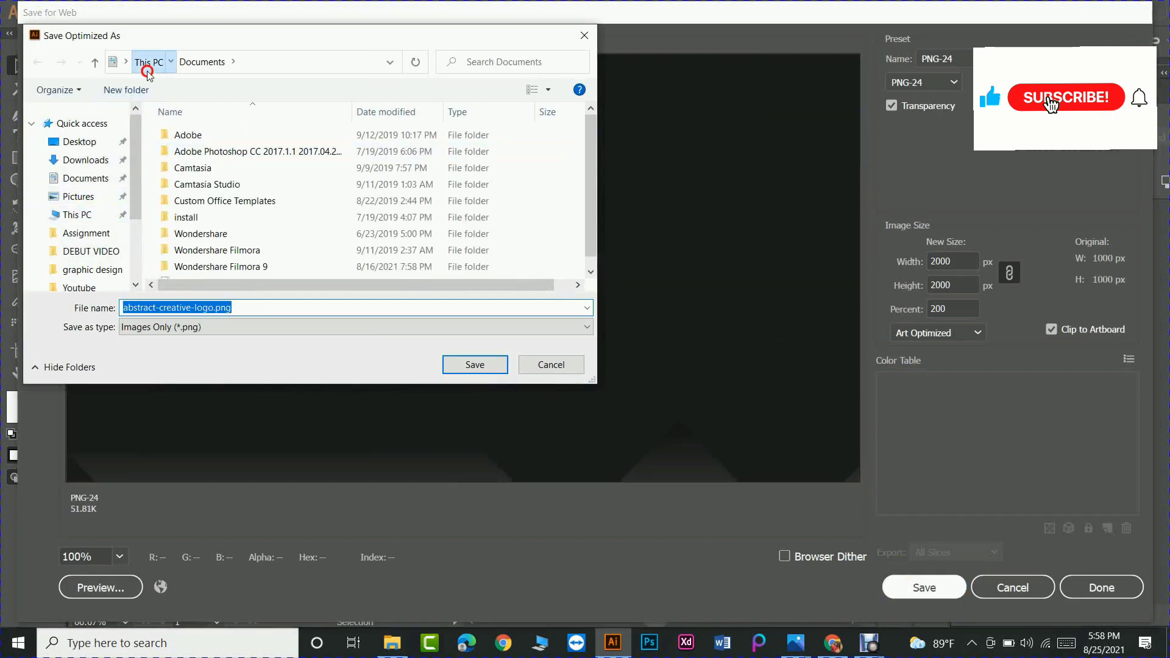
pyautogui.click(148, 63)
pyautogui.scroll(-3, 269, 187)
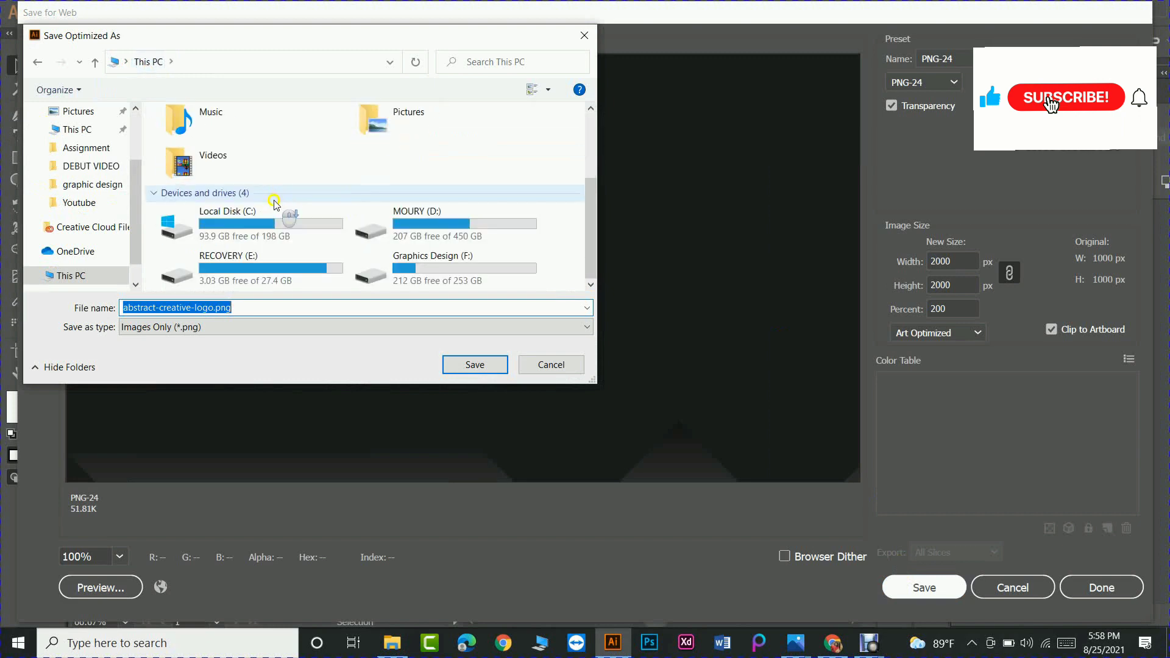
pyautogui.scroll(3, 376, 200)
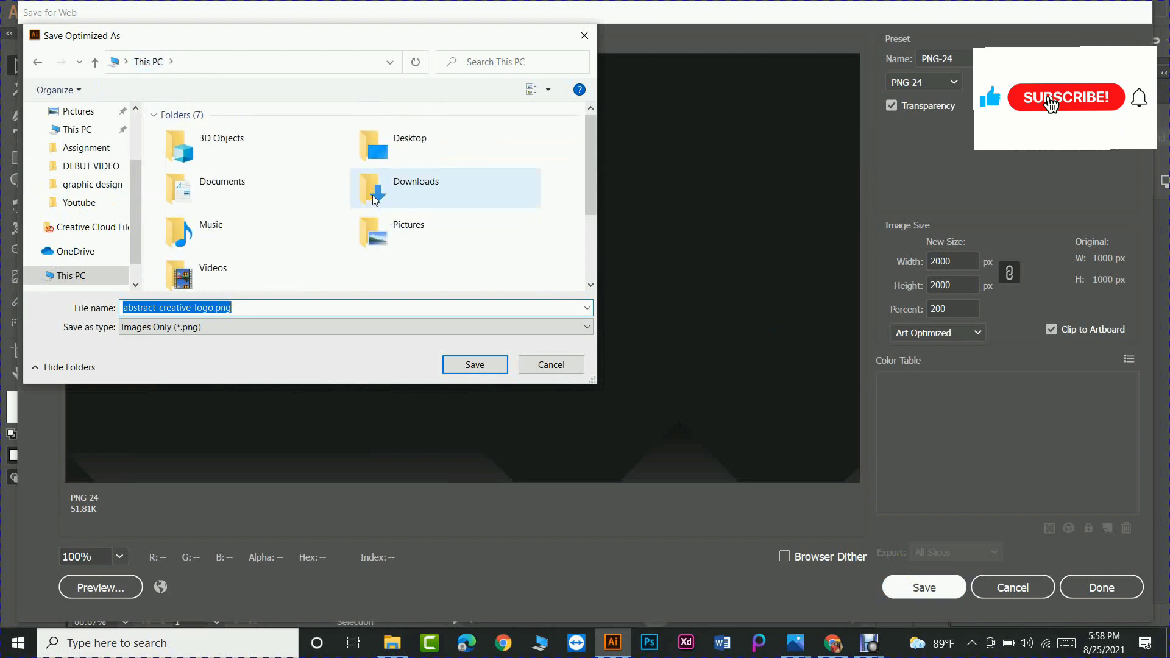
pyautogui.doubleClick(376, 151)
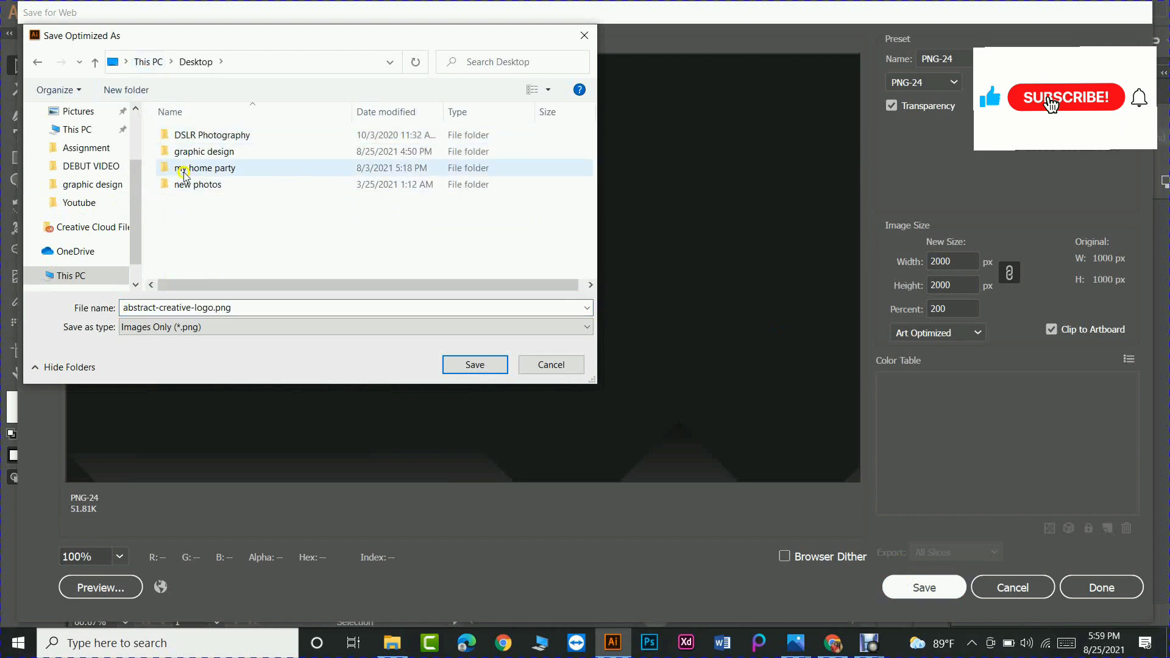
pyautogui.click(224, 152)
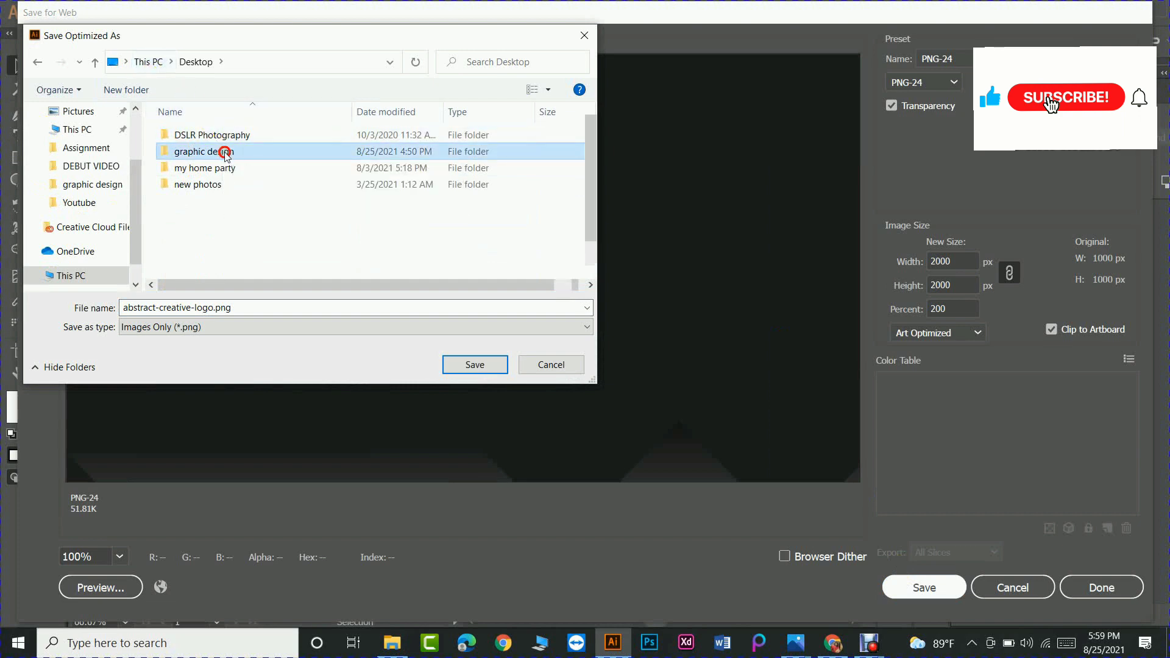
pyautogui.doubleClick(224, 153)
pyautogui.scroll(-2, 342, 256)
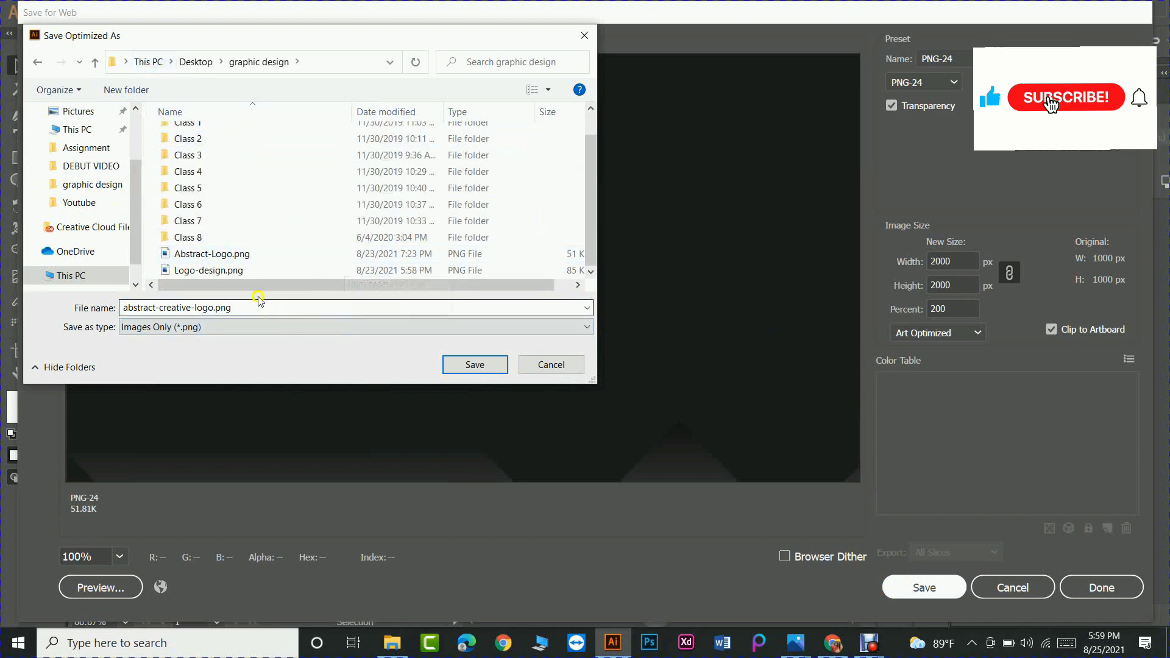
pyautogui.click(474, 365)
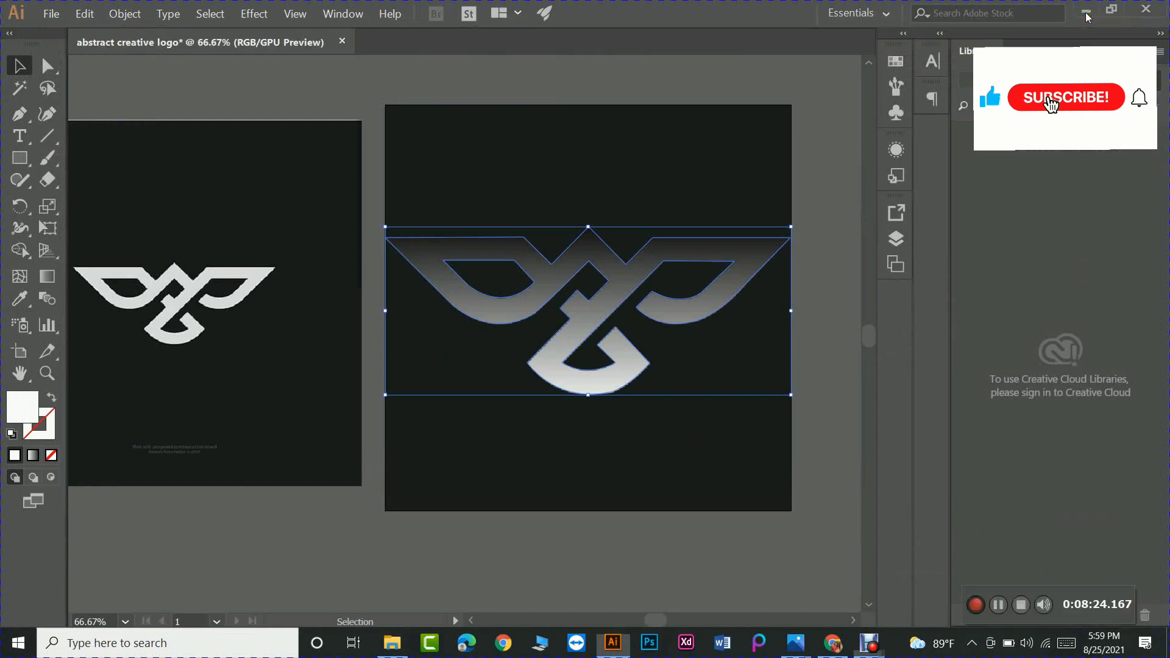
# Step: Open abstract-creative-logo.png from the graphic design folder on the desktop to check the exported logo, and close the image and folder
pyautogui.click(1087, 13)
pyautogui.click(207, 110)
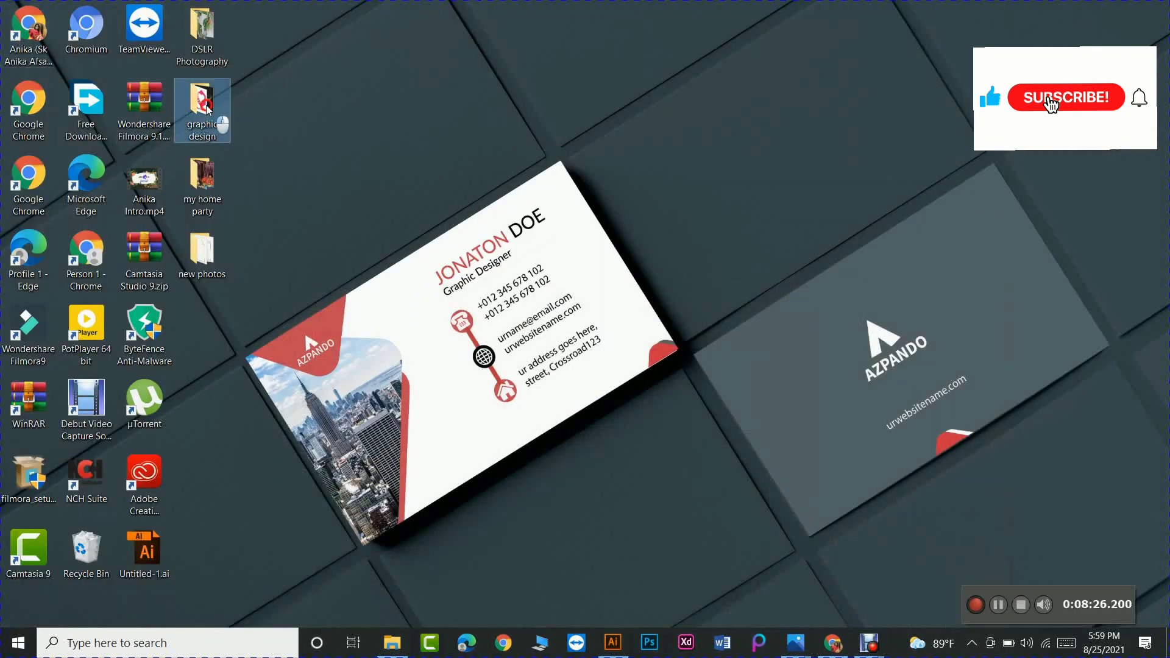
pyautogui.doubleClick(207, 110)
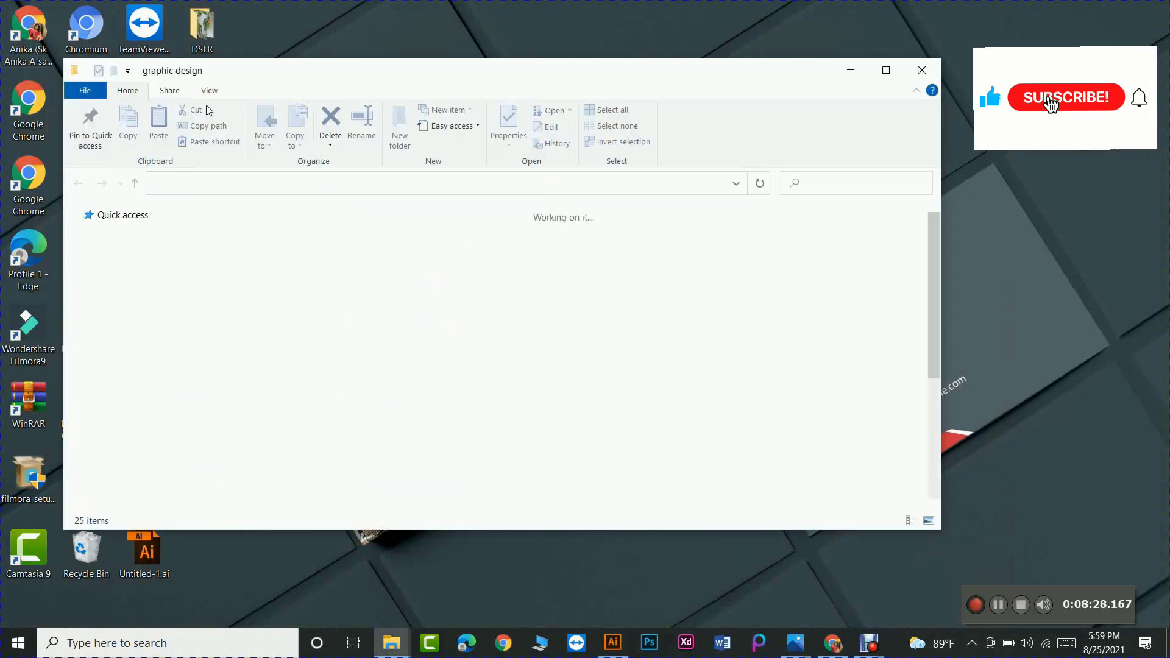
pyautogui.click(754, 377)
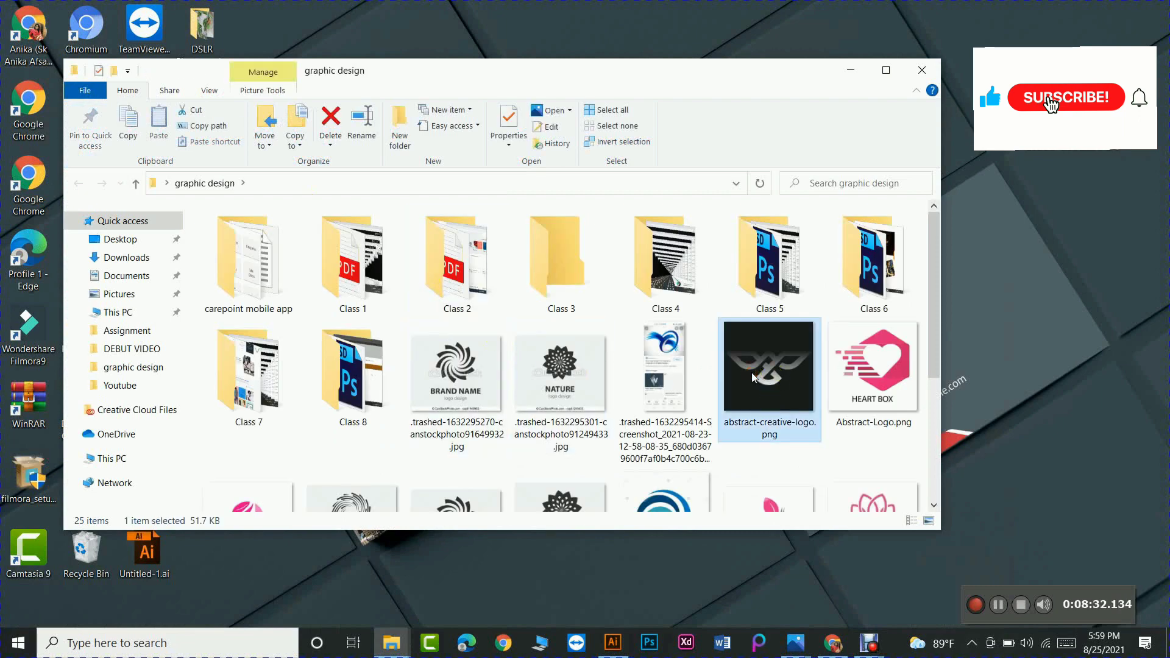
pyautogui.doubleClick(752, 373)
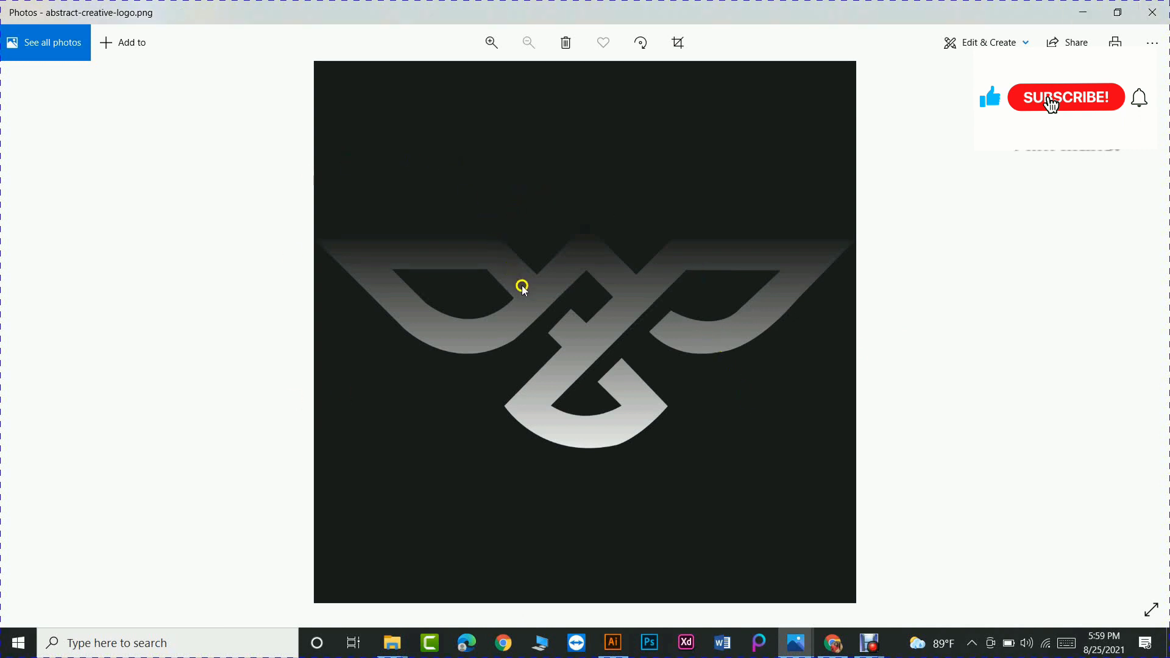
pyautogui.click(1153, 12)
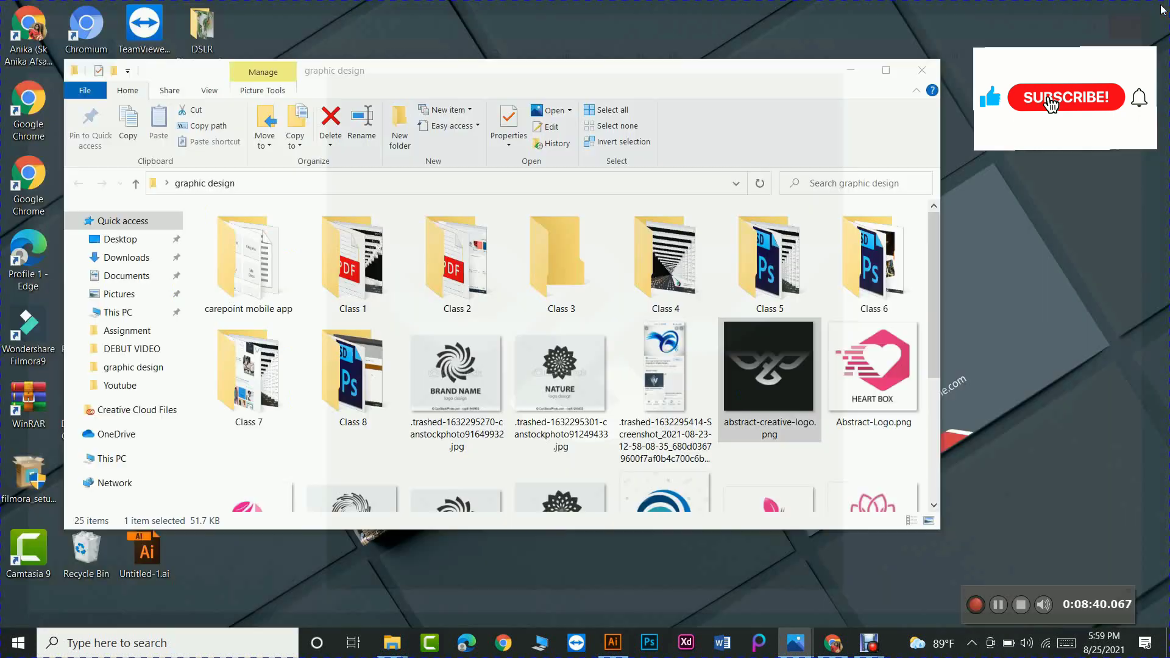
pyautogui.click(930, 80)
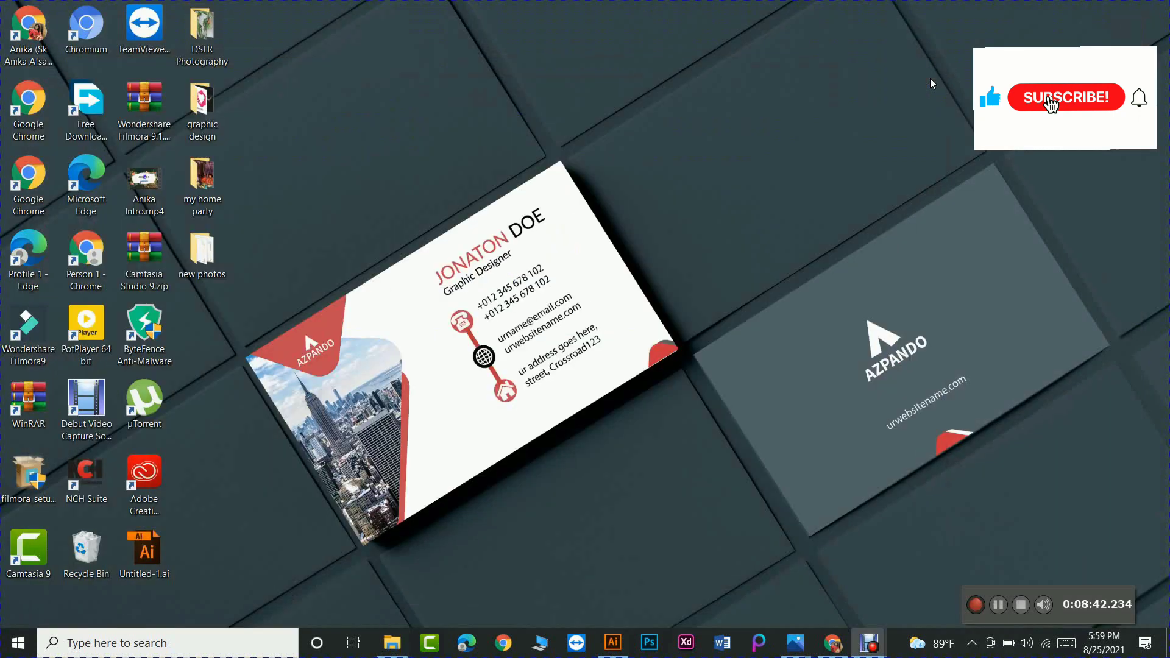